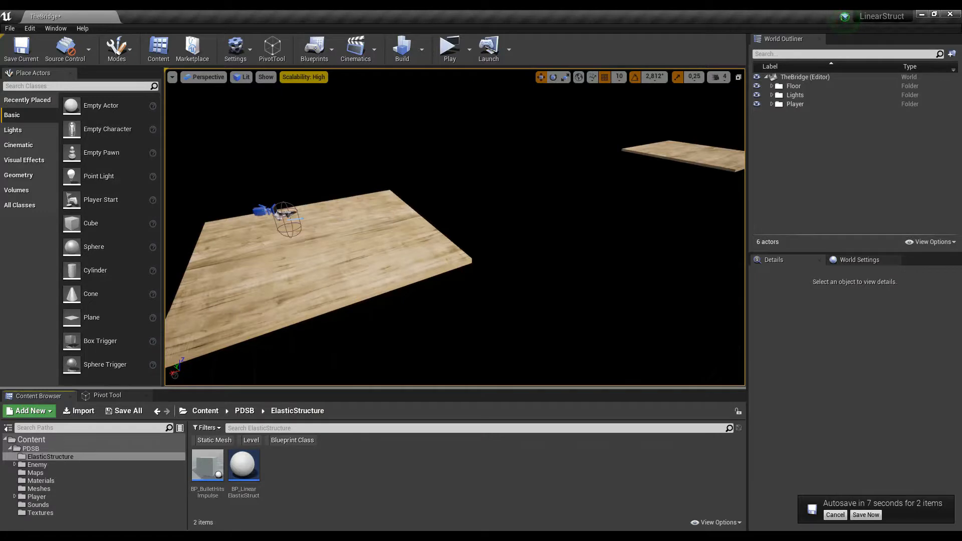
Look over the two wooden floors, the first-person character and the notepad list of things to create.
{"action": "right_click_drag", "start_coordinate": [454, 227], "coordinate": [446, 200]}
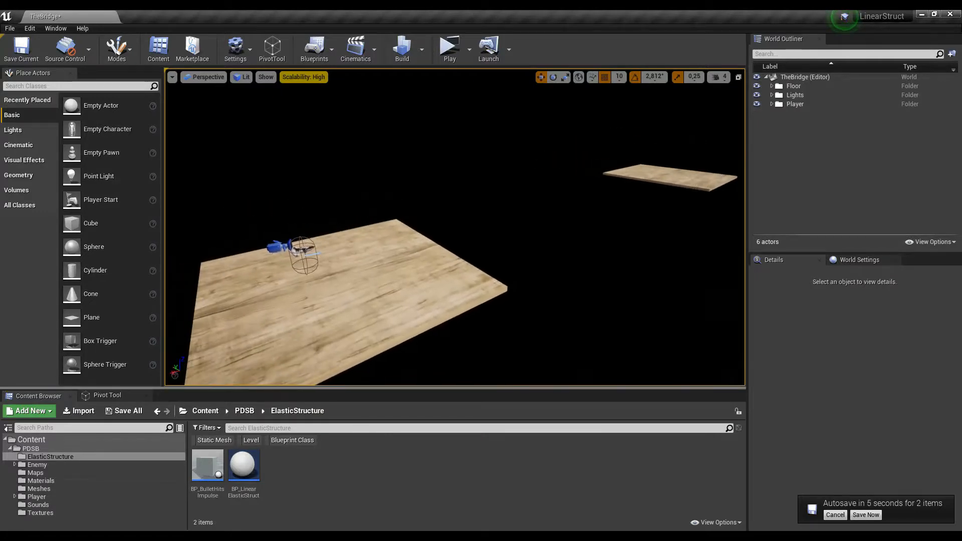
{"action": "left_click", "coordinate": [343, 276]}
{"action": "left_click", "coordinate": [668, 175]}
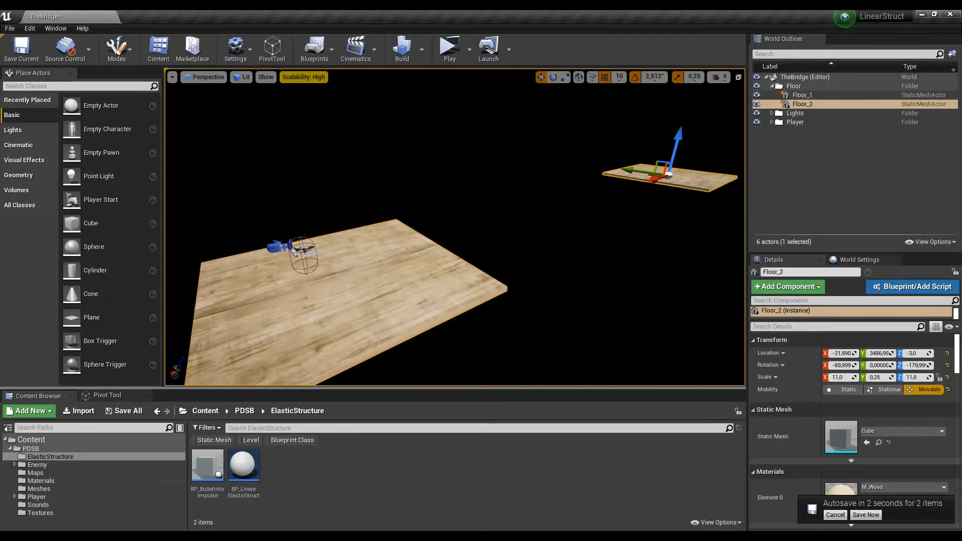
{"action": "left_click", "coordinate": [303, 253]}
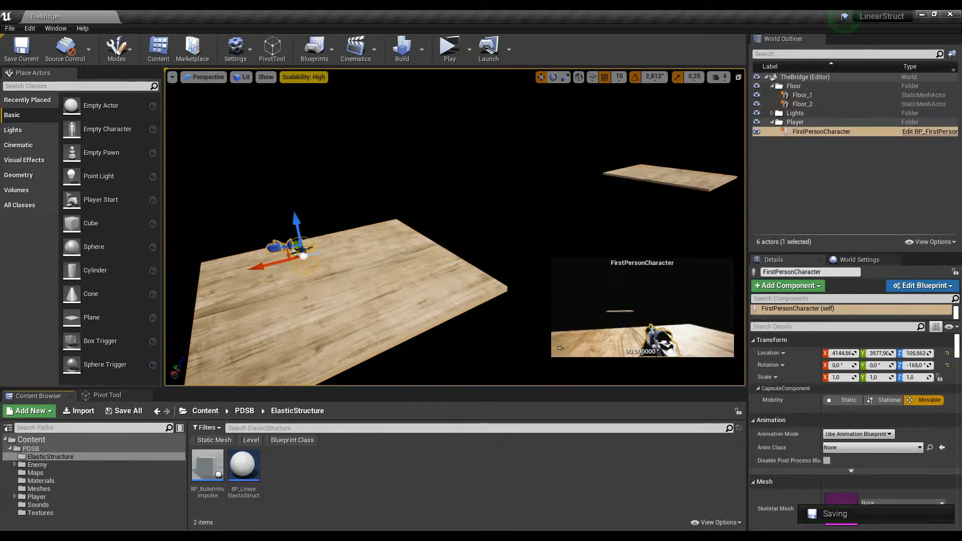
{"action": "left_click", "coordinate": [343, 276]}
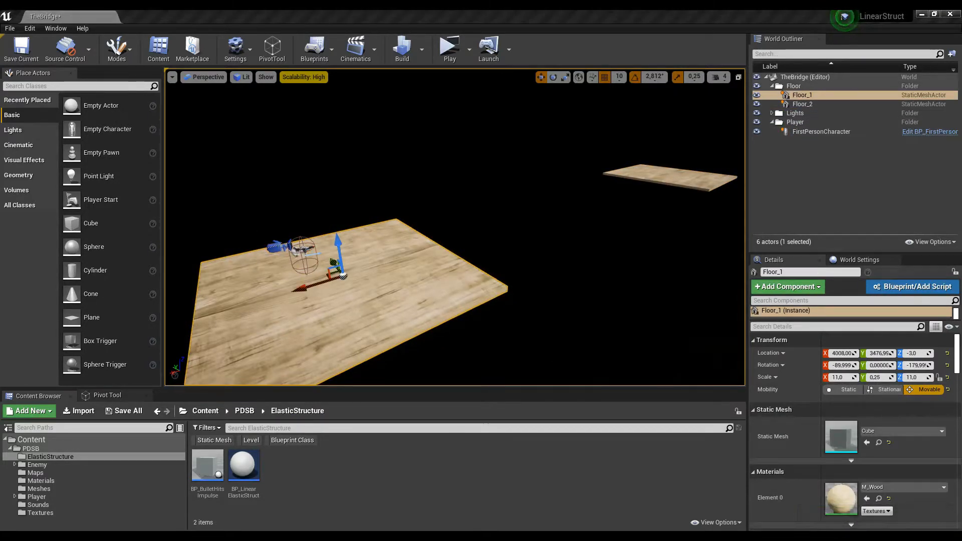
{"action": "key", "text": "alt+Tab"}
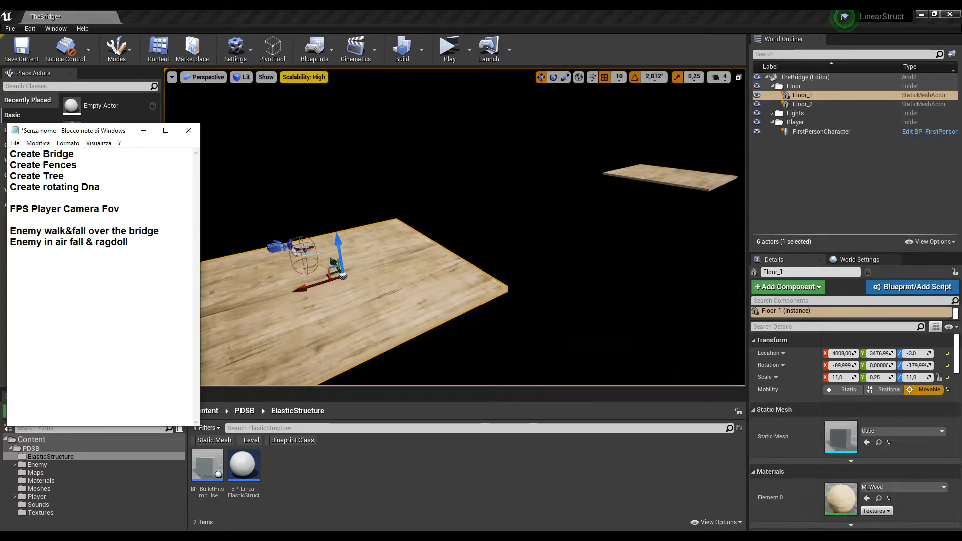
{"action": "key", "text": "alt+Tab"}
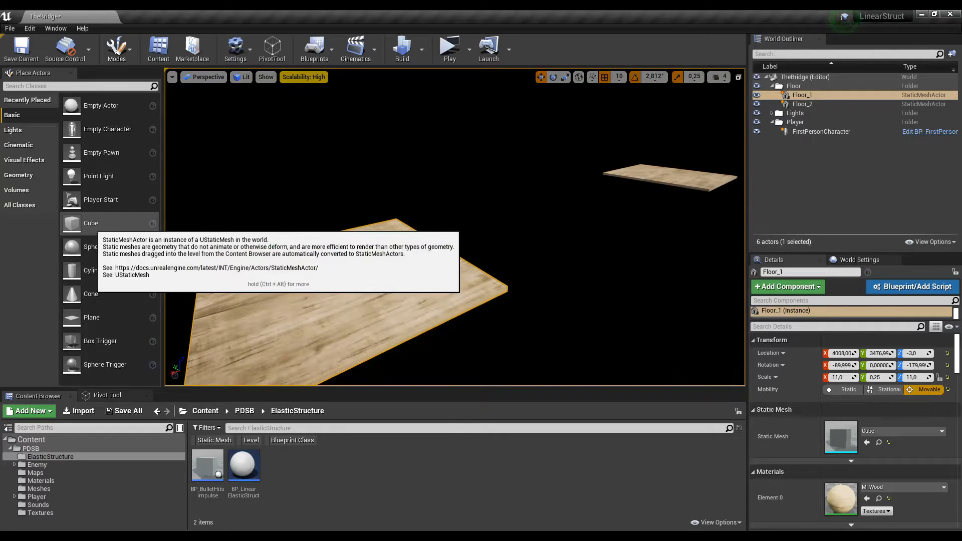
Place a cube just beyond the edge of Floor_1 and scale it into a plank, 3.5 in Y and 0.5 in Z.
{"action": "left_click_drag", "start_coordinate": [93, 224], "coordinate": [408, 252]}
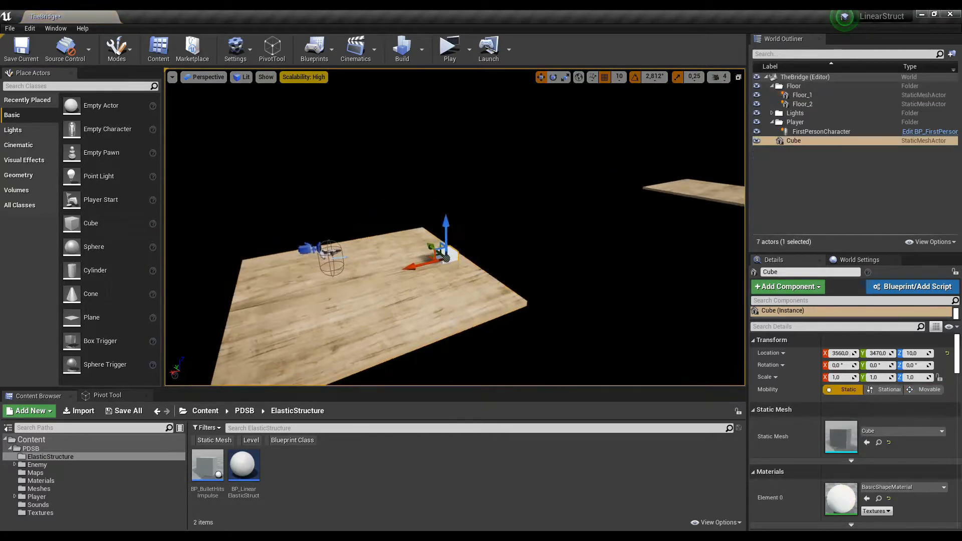
{"action": "left_click_drag", "start_coordinate": [385, 283], "coordinate": [457, 278]}
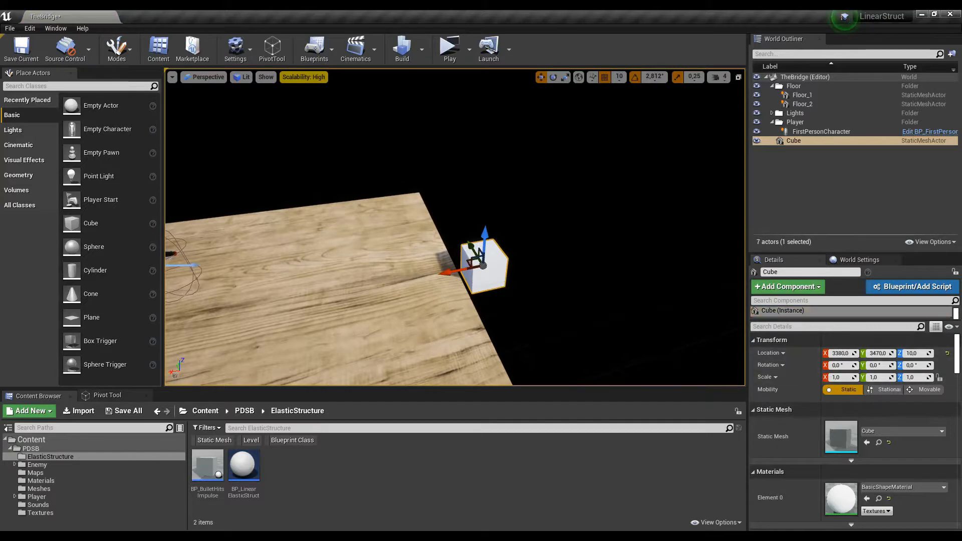
{"action": "key", "text": "r"}
{"action": "mouse_move", "coordinate": [472, 247]}
{"action": "left_mouse_down"}
{"action": "mouse_move", "coordinate": [459, 225]}
{"action": "mouse_move", "coordinate": [484, 250]}
{"action": "left_mouse_up"}
{"action": "right_click_drag", "start_coordinate": [473, 253], "coordinate": [538, 253]}
{"action": "mouse_move", "coordinate": [344, 233]}
{"action": "left_mouse_down"}
{"action": "mouse_move", "coordinate": [344, 242]}
{"action": "mouse_move", "coordinate": [344, 234]}
{"action": "left_mouse_up"}
{"action": "right_click_drag", "start_coordinate": [343, 233], "coordinate": [388, 293]}
Lower the plank to Z -20 and duplicate it alongside at X 3260, leaving a small gap.
{"action": "key", "text": "w"}
{"action": "right_click_drag", "start_coordinate": [399, 212], "coordinate": [453, 260]}
{"action": "left_click_drag", "start_coordinate": [401, 213], "coordinate": [420, 249]}
{"action": "right_click_drag", "start_coordinate": [437, 220], "coordinate": [443, 219]}
Find the wood material used by Floor_1 and apply M_Wood to both planks.
{"action": "left_click", "coordinate": [321, 244]}
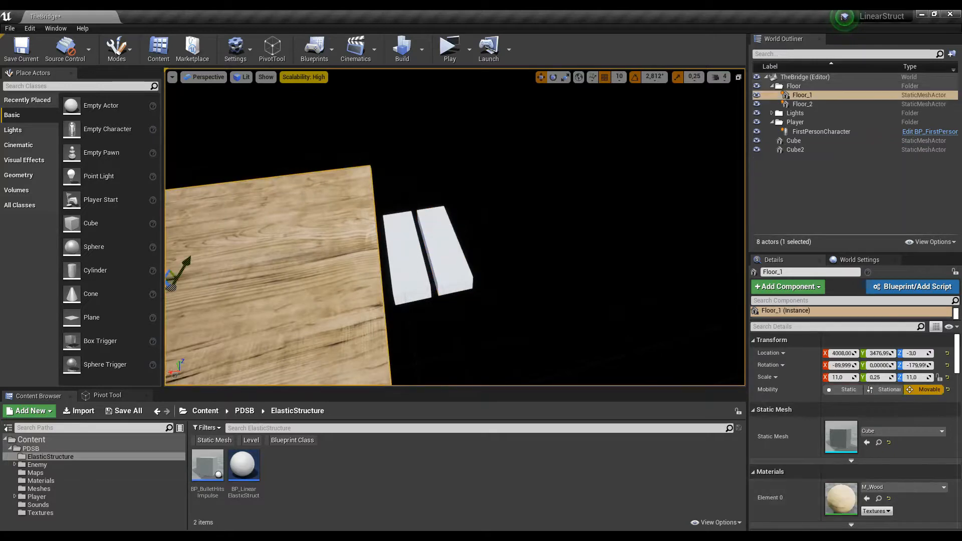
{"action": "left_click", "coordinate": [878, 499]}
{"action": "left_click_drag", "start_coordinate": [462, 468], "coordinate": [444, 251]}
{"action": "right_click_drag", "start_coordinate": [443, 251], "coordinate": [439, 250]}
Duplicate the wooden planks along X until a row of 18 bridges the gap between Floor_1 and Floor_2.
{"action": "left_click", "coordinate": [470, 260]}
{"action": "key", "text": "e"}
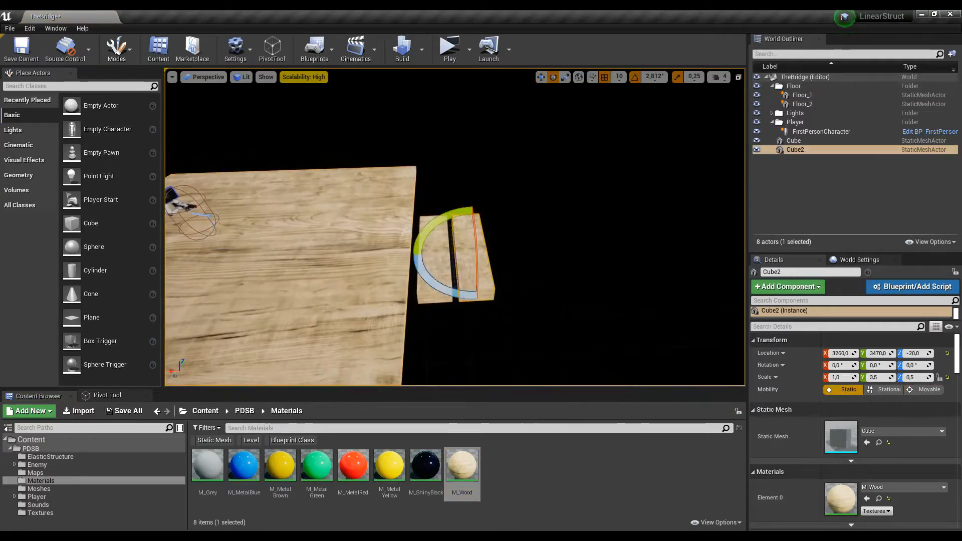
{"action": "key", "text": "w"}
{"action": "left_click_drag", "start_coordinate": [449, 254], "coordinate": [556, 246], "text": "alt"}
{"action": "right_click_drag", "start_coordinate": [556, 246], "coordinate": [663, 226]}
{"action": "left_click_drag", "start_coordinate": [410, 271], "coordinate": [453, 257], "text": "alt"}
{"action": "right_click_drag", "start_coordinate": [453, 257], "coordinate": [509, 239]}
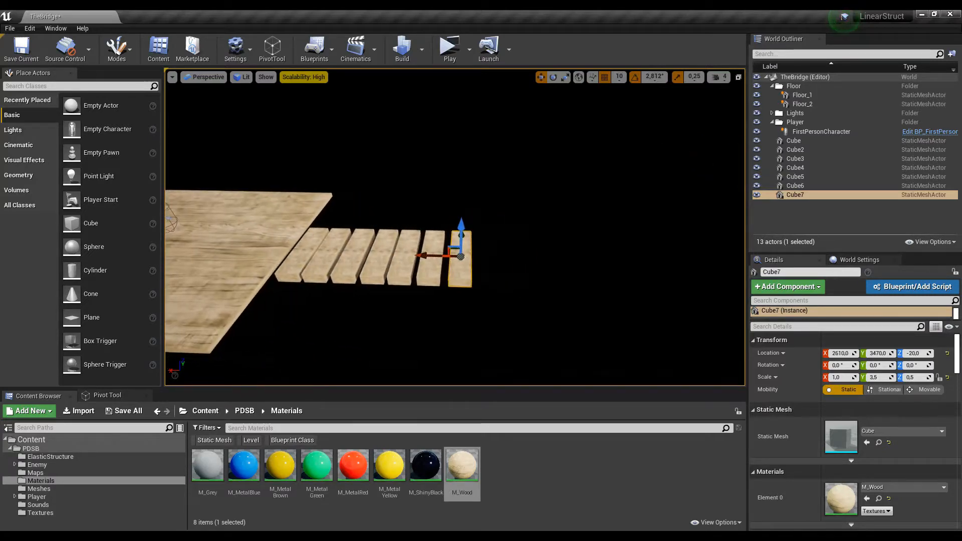
{"action": "left_click", "coordinate": [290, 266]}
{"action": "left_click", "coordinate": [456, 259]}
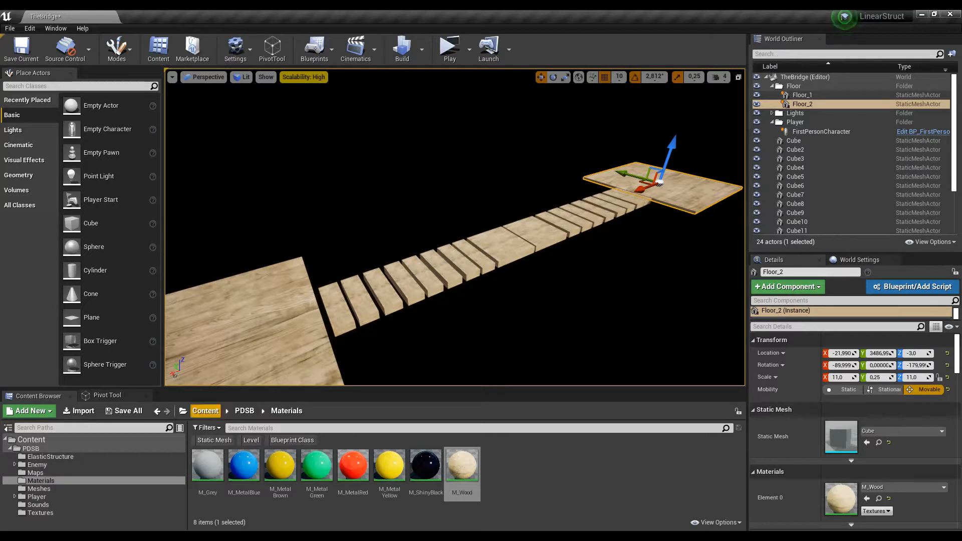
Place BP_LinearElasticStruct from the ElasticStructure folder on Floor_1, next to the first plank.
{"action": "left_click", "coordinate": [50, 457]}
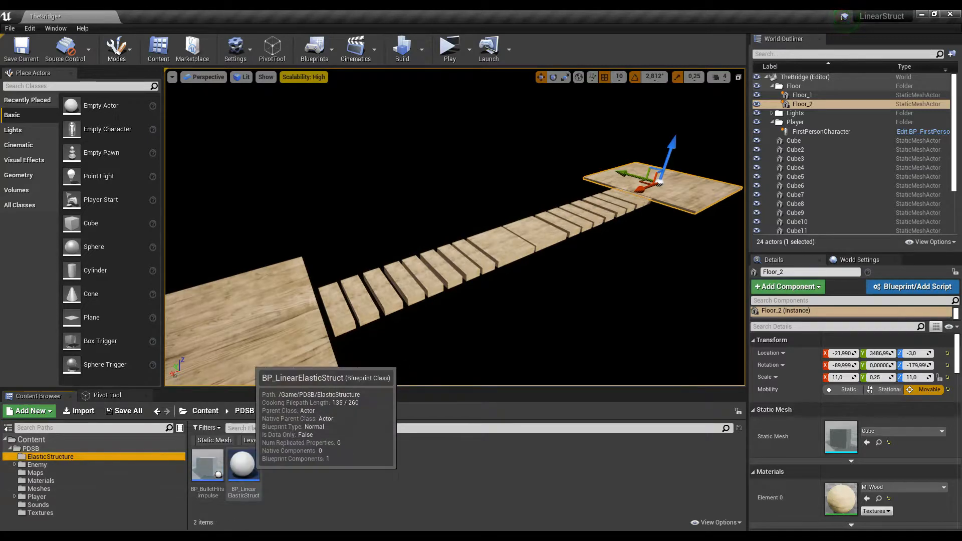
{"action": "left_click", "coordinate": [242, 466]}
{"action": "left_click_drag", "start_coordinate": [242, 471], "coordinate": [303, 314]}
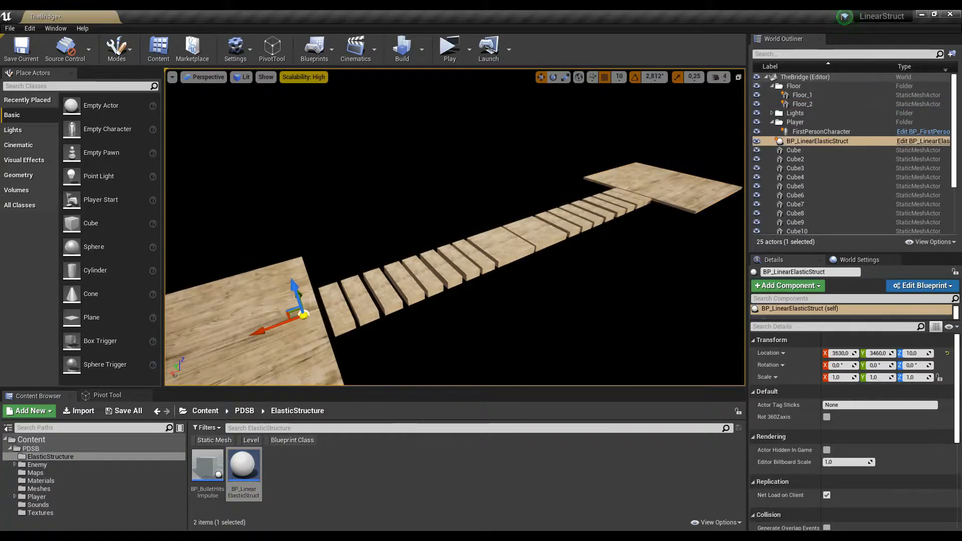
Set the Actor Tag Sticks of BP_LinearElasticStruct to Bridge1.
{"action": "right_click_drag", "start_coordinate": [454, 226], "coordinate": [411, 250]}
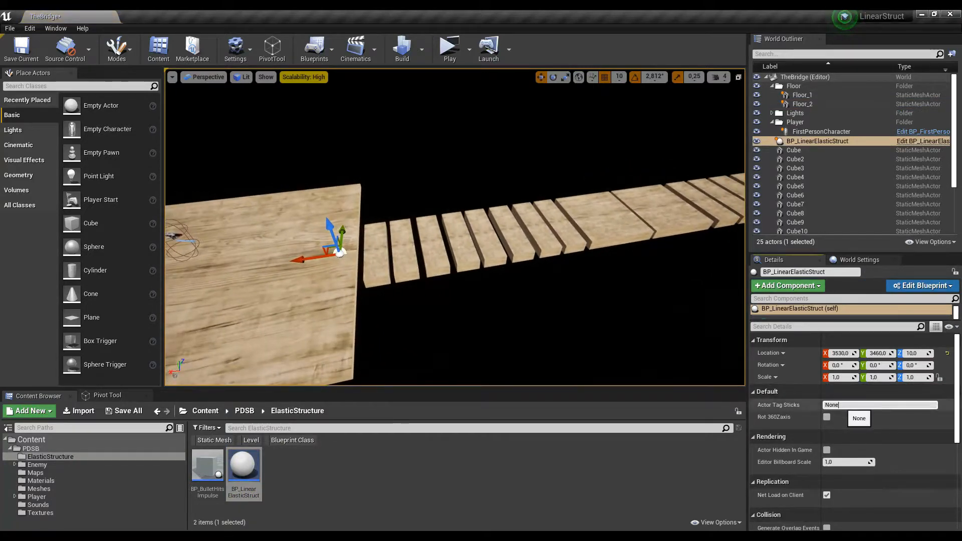
{"action": "left_click", "coordinate": [845, 405]}
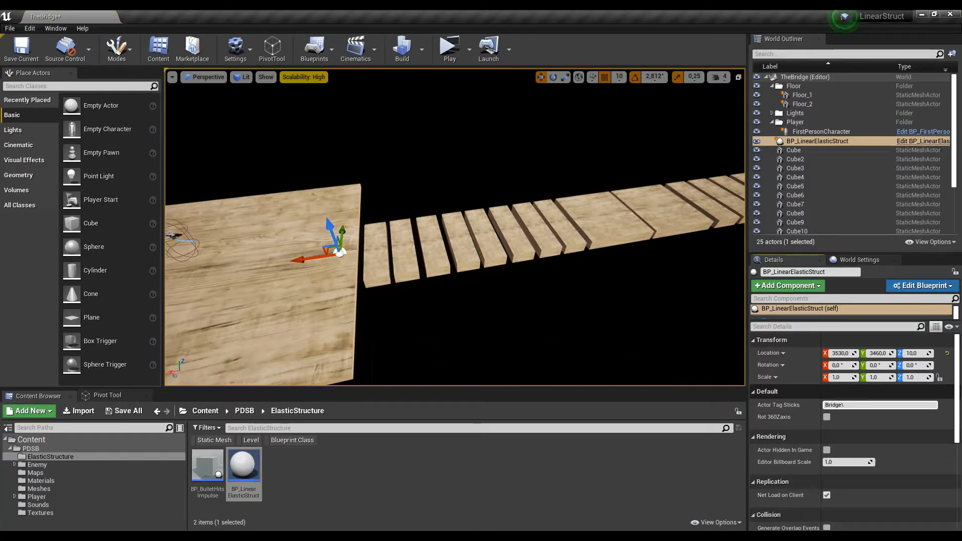
{"action": "key", "text": "Return"}
Select all bridge planks from Cube to Cube18 and add the actor tag Bridge1 to them.
{"action": "left_click", "coordinate": [376, 254]}
{"action": "right_click_drag", "start_coordinate": [377, 254], "coordinate": [570, 251]}
{"action": "left_click", "coordinate": [512, 258]}
{"action": "left_click", "coordinate": [534, 246], "text": "ctrl"}
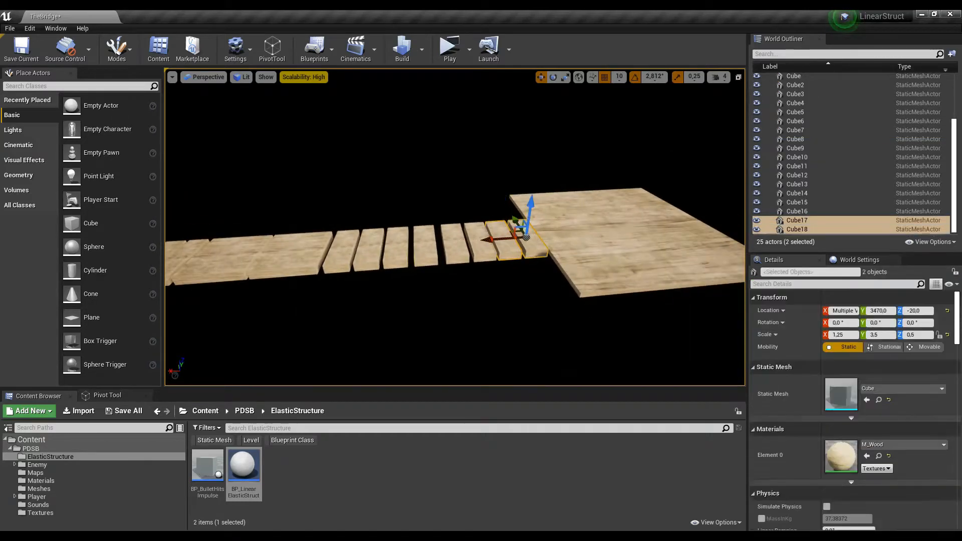
{"action": "right_click", "coordinate": [532, 245]}
{"action": "left_click", "coordinate": [796, 228]}
{"action": "scroll", "coordinate": [796, 200], "scroll_direction": "up", "scroll_amount": 3}
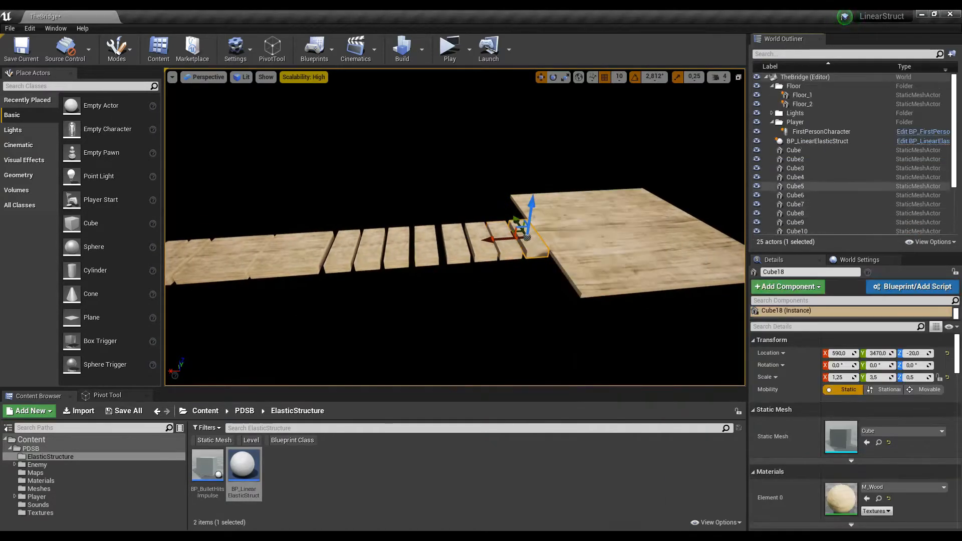
{"action": "left_click", "coordinate": [793, 150], "text": "shift"}
{"action": "right_click_drag", "start_coordinate": [451, 225], "coordinate": [499, 226]}
{"action": "left_click", "coordinate": [801, 283]}
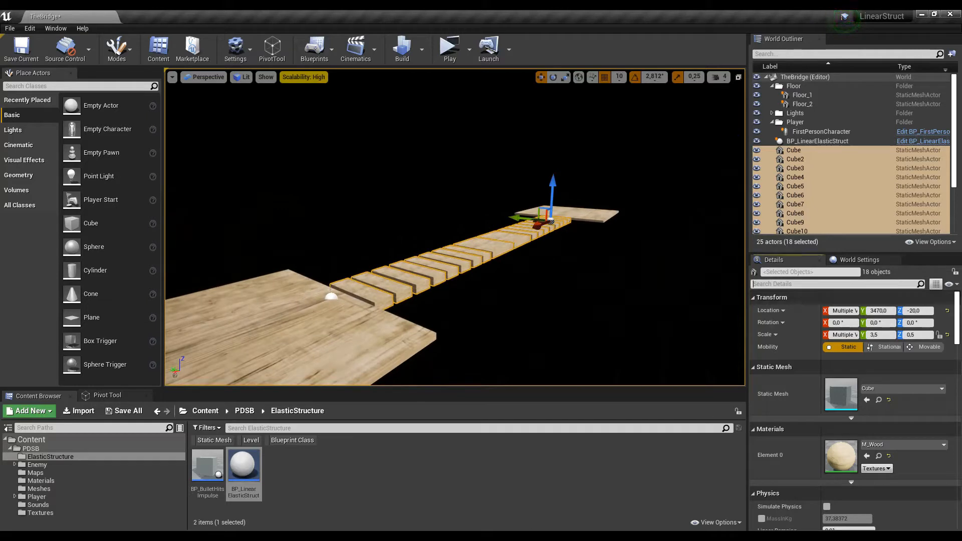
{"action": "type", "text": "tag"}
{"action": "left_click", "coordinate": [880, 352]}
{"action": "left_click", "coordinate": [848, 365]}
{"action": "type", "text": "Bridge1"}
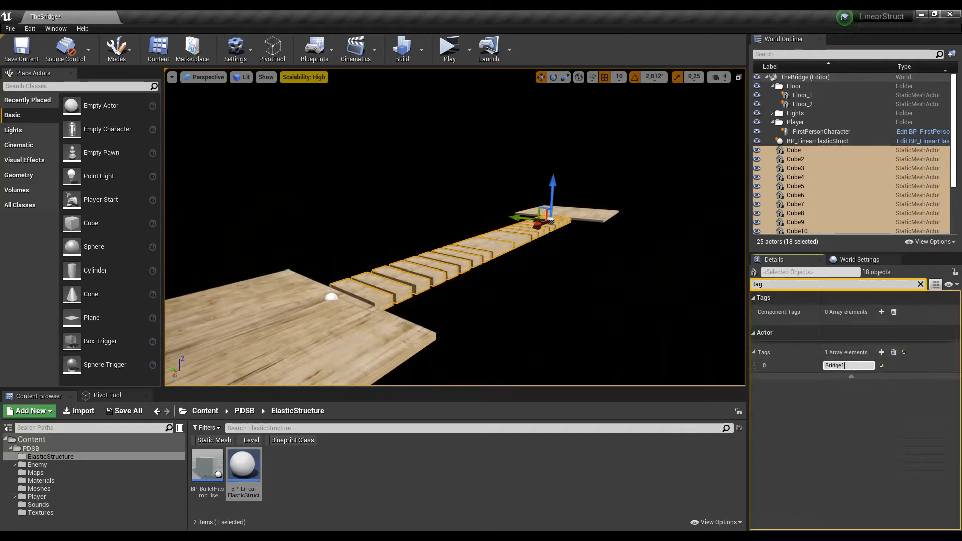
Compare the blueprint's tag with a plank's tag, and add a second actor tag, detach, to all 18 planks.
{"action": "left_click", "coordinate": [331, 297]}
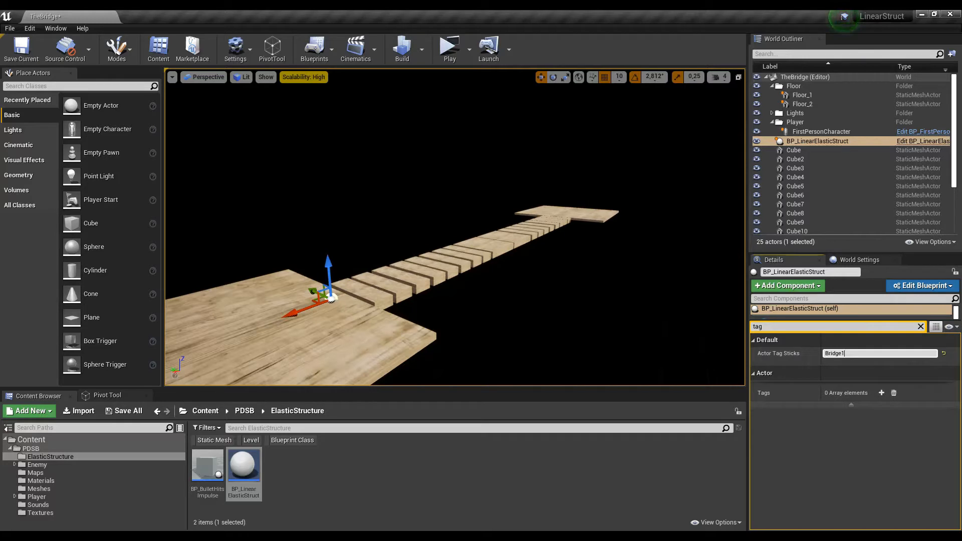
{"action": "left_click", "coordinate": [493, 245]}
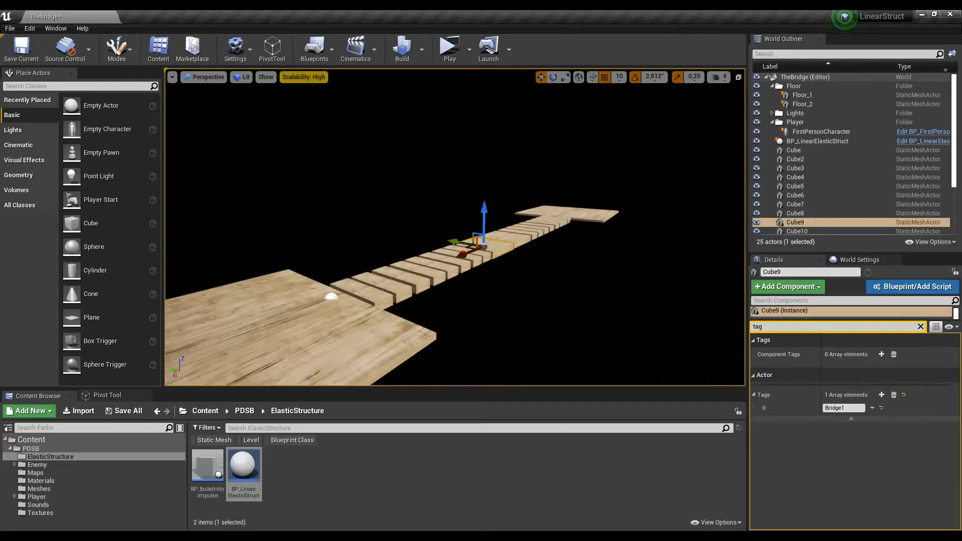
{"action": "left_click", "coordinate": [793, 150]}
{"action": "scroll", "coordinate": [802, 210], "scroll_direction": "down", "scroll_amount": 2}
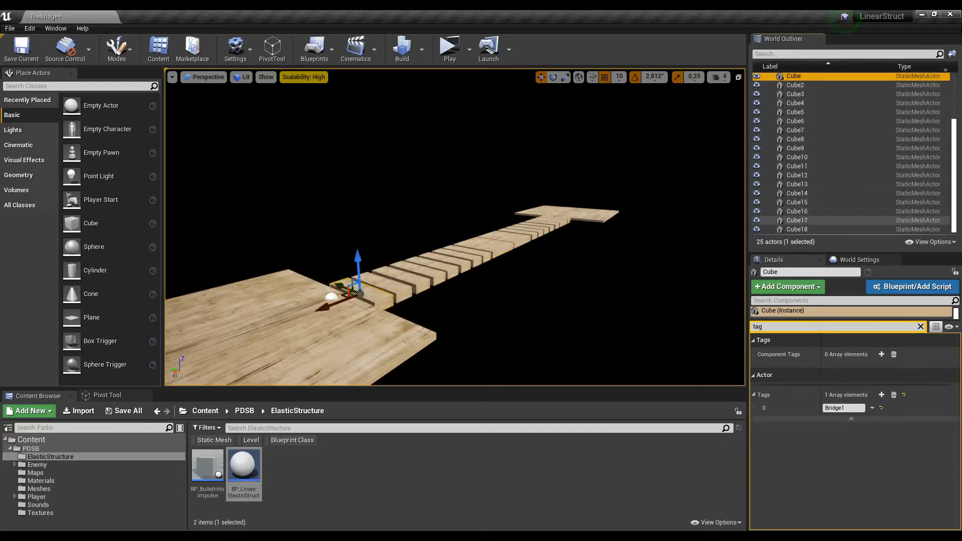
{"action": "left_click", "coordinate": [801, 229], "text": "shift"}
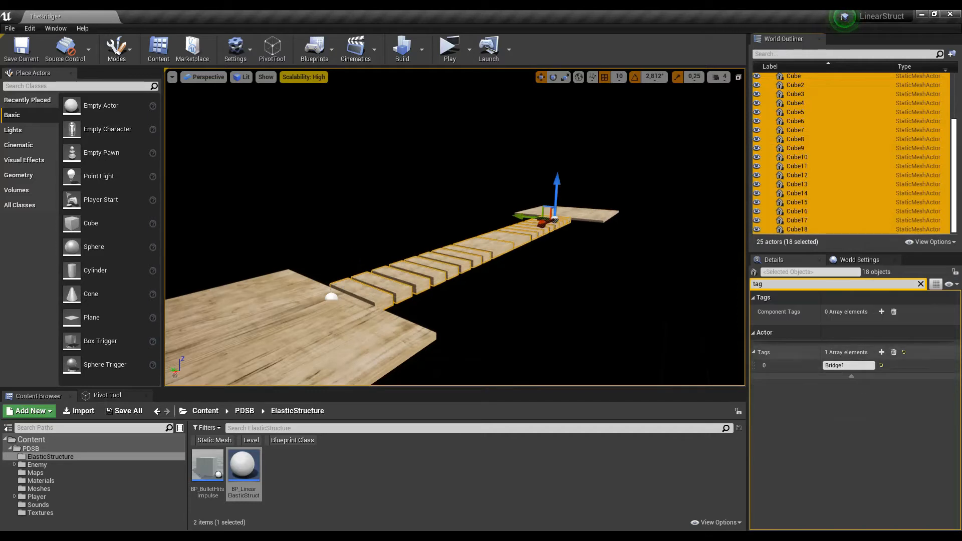
{"action": "left_click", "coordinate": [880, 352]}
{"action": "left_click", "coordinate": [852, 377]}
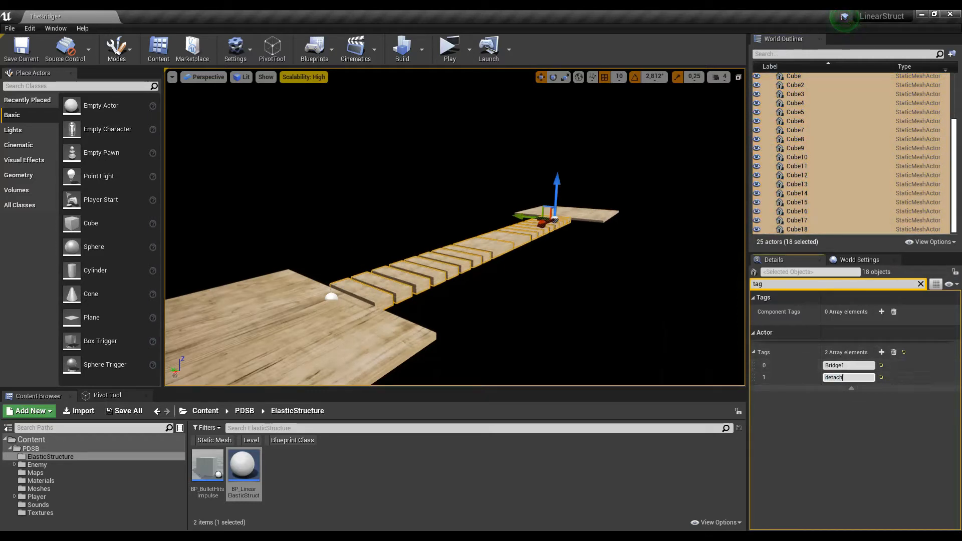
{"action": "right_click_drag", "start_coordinate": [455, 227], "coordinate": [315, 263]}
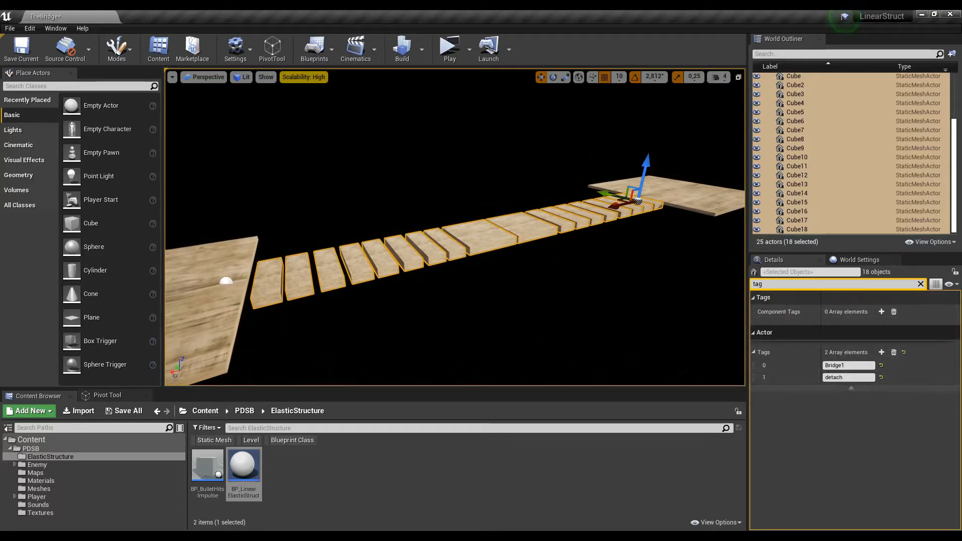
{"action": "key", "text": "Return"}
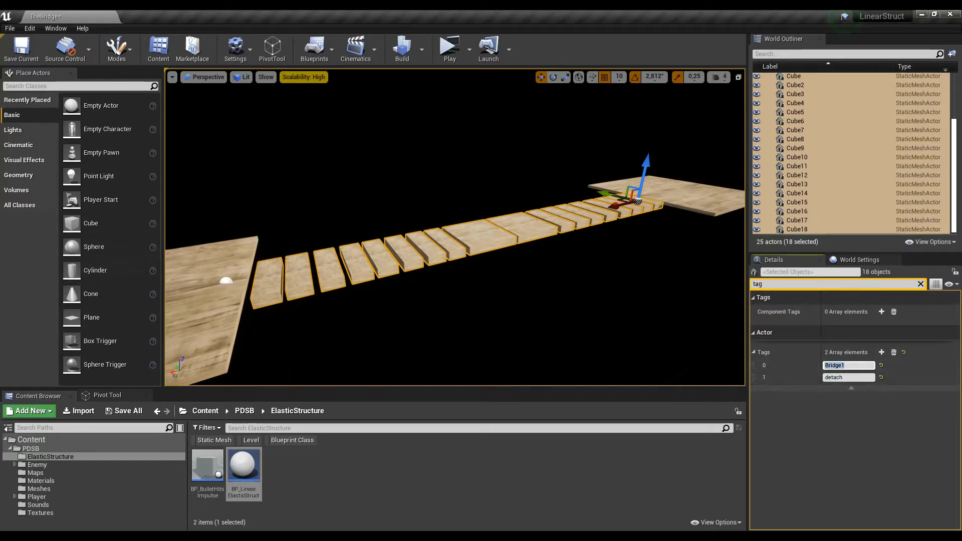
Enable Simulate Physics on all 18 planks and override their mass with 100 kg.
{"action": "left_click", "coordinate": [226, 281]}
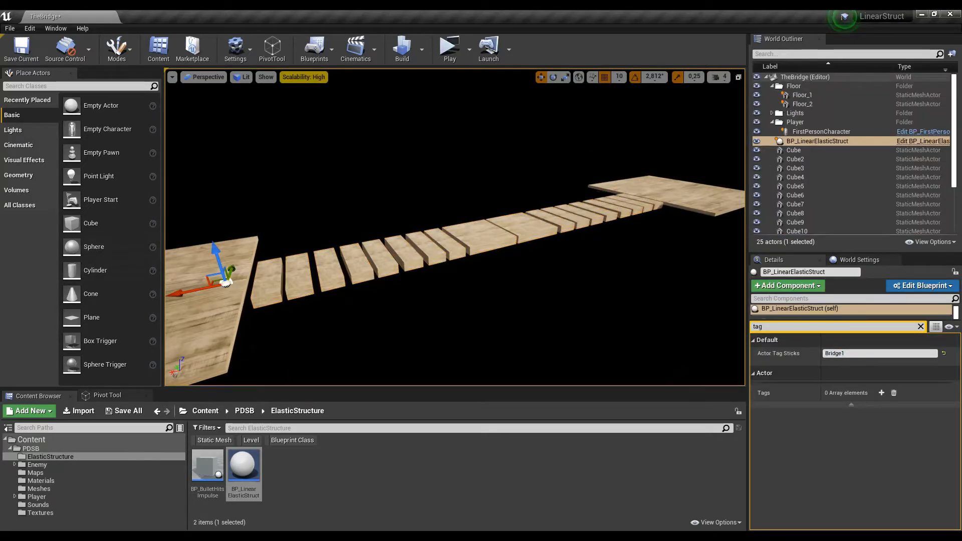
{"action": "left_click", "coordinate": [793, 150]}
{"action": "scroll", "coordinate": [801, 191], "scroll_direction": "down", "scroll_amount": 3}
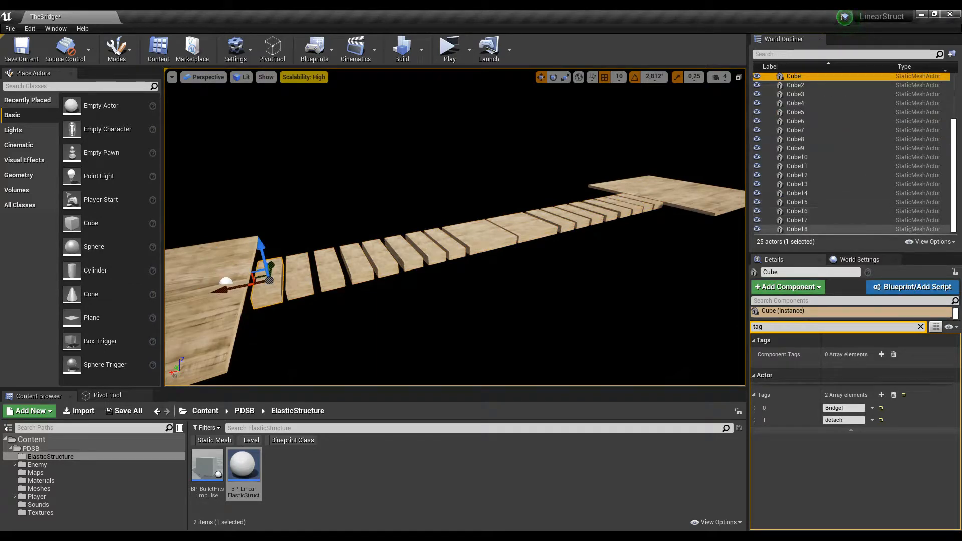
{"action": "left_click", "coordinate": [796, 229], "text": "shift"}
{"action": "left_click", "coordinate": [920, 283]}
{"action": "scroll", "coordinate": [852, 370], "scroll_direction": "down", "scroll_amount": 3}
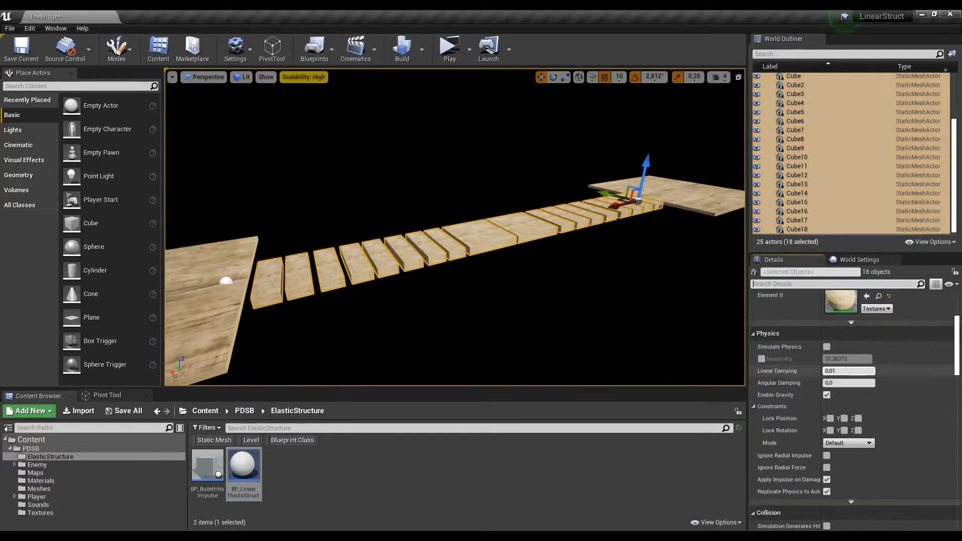
{"action": "left_click", "coordinate": [826, 347]}
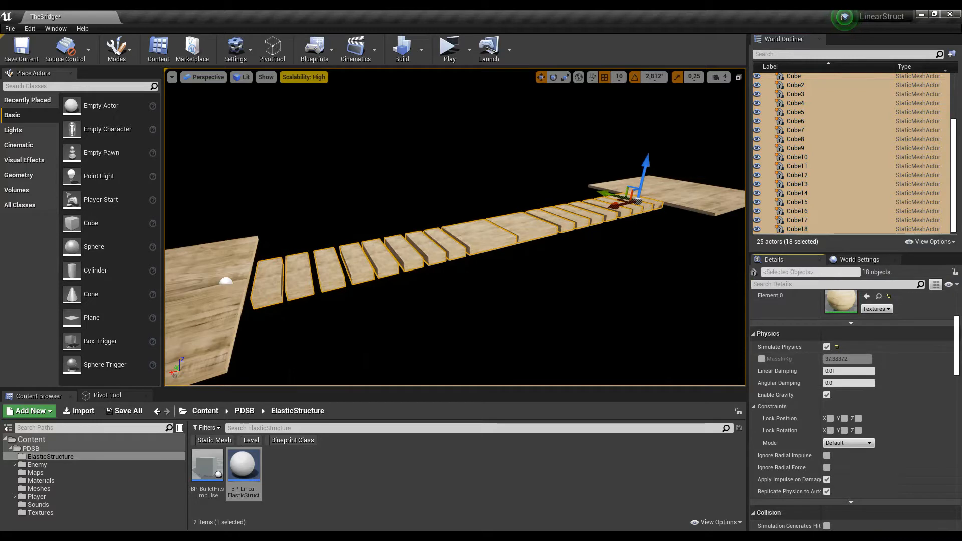
{"action": "left_click", "coordinate": [761, 359]}
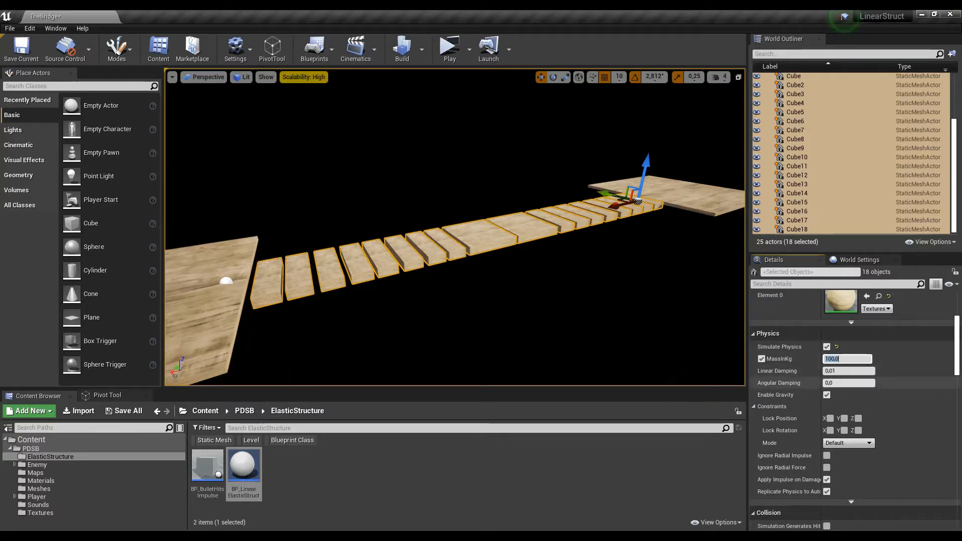
Set the planks' Linear Damping to 0.1 and Angular Damping to 1.
{"action": "left_click", "coordinate": [846, 370]}
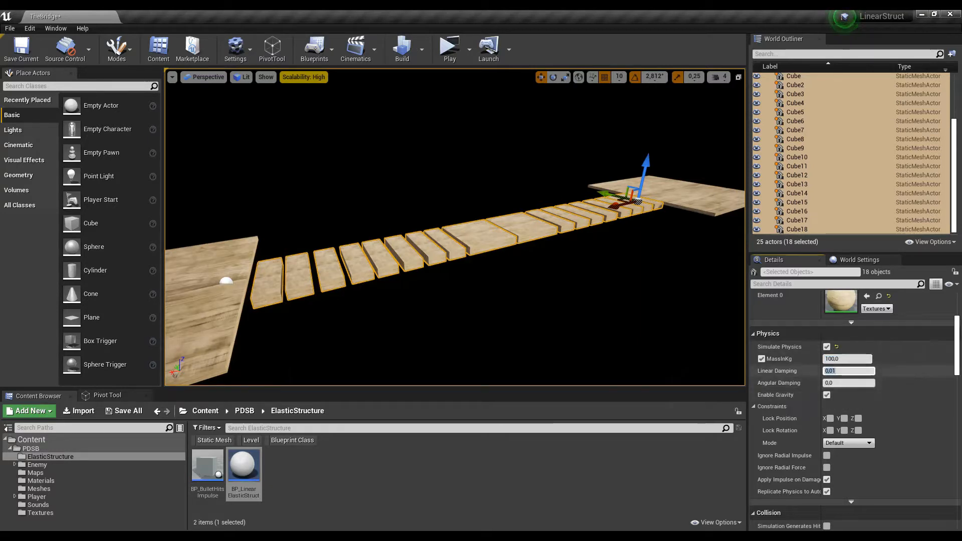
{"action": "key", "text": "Tab"}
{"action": "type", "text": "1"}
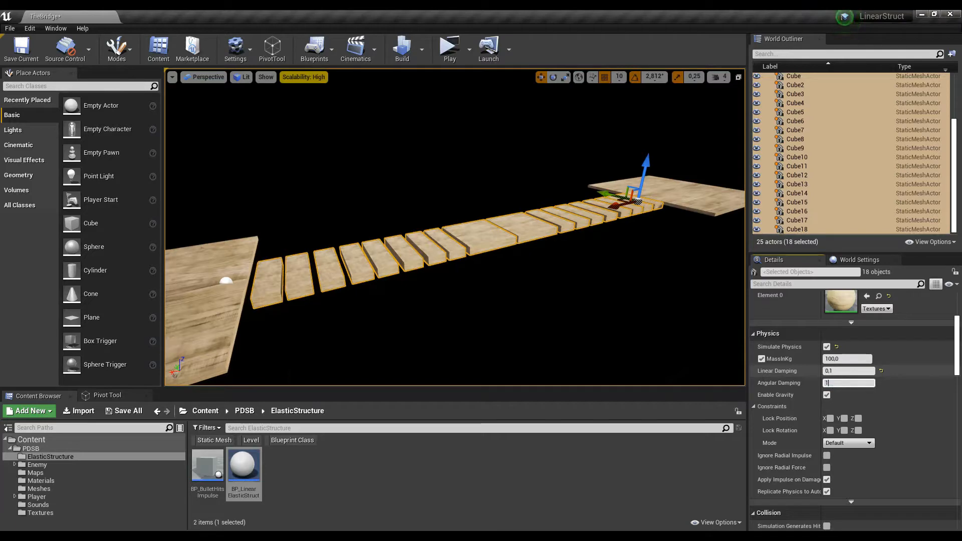
{"action": "scroll", "coordinate": [801, 395], "scroll_direction": "down", "scroll_amount": 2}
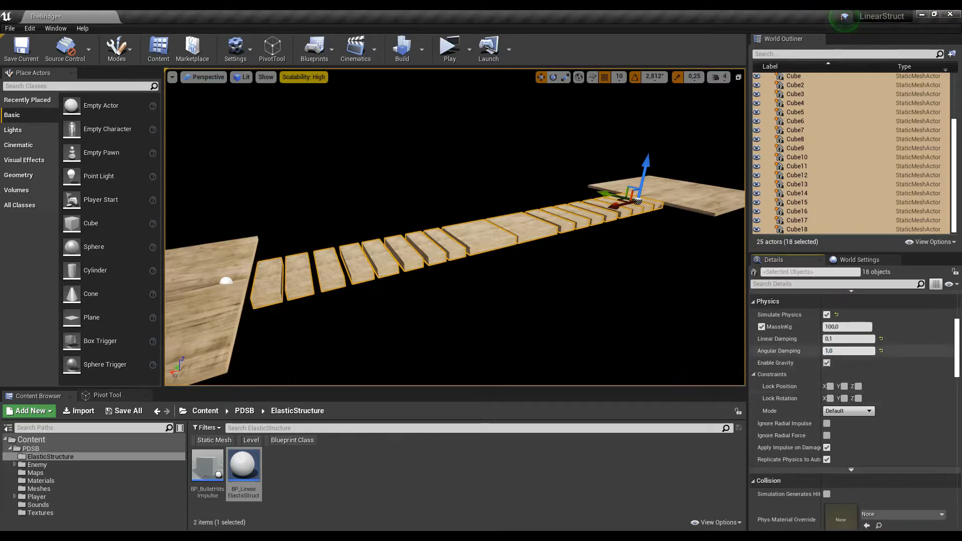
Lock position and rotation on X, Y and Z for the two end planks, Cube and Cube18.
{"action": "right_click_drag", "start_coordinate": [455, 227], "coordinate": [381, 227]}
{"action": "left_click", "coordinate": [401, 280]}
{"action": "right_click_drag", "start_coordinate": [400, 280], "coordinate": [451, 268]}
{"action": "left_click", "coordinate": [554, 265], "text": "ctrl"}
{"action": "left_click", "coordinate": [830, 386]}
{"action": "left_click", "coordinate": [844, 387]}
{"action": "left_click", "coordinate": [858, 386]}
{"action": "left_click", "coordinate": [830, 398]}
{"action": "mouse_move", "coordinate": [551, 270]}
{"action": "right_mouse_down"}
{"action": "mouse_move", "coordinate": [496, 270]}
{"action": "mouse_move", "coordinate": [556, 268]}
{"action": "right_mouse_up"}
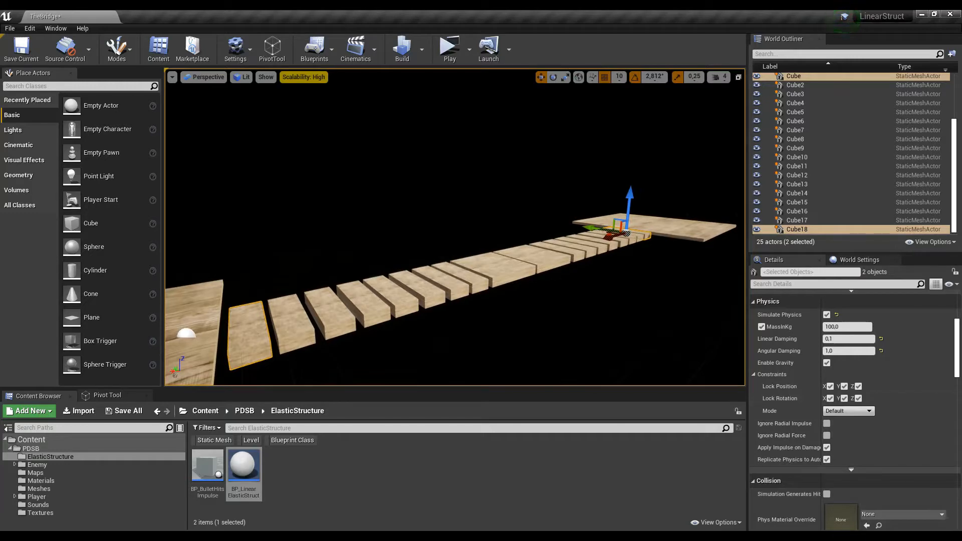
Shift the first two planks, Cube and Cube2, along the X axis to adjust the gaps at the start of the bridge.
{"action": "right_click_drag", "start_coordinate": [455, 226], "coordinate": [356, 250]}
{"action": "left_click", "coordinate": [463, 275]}
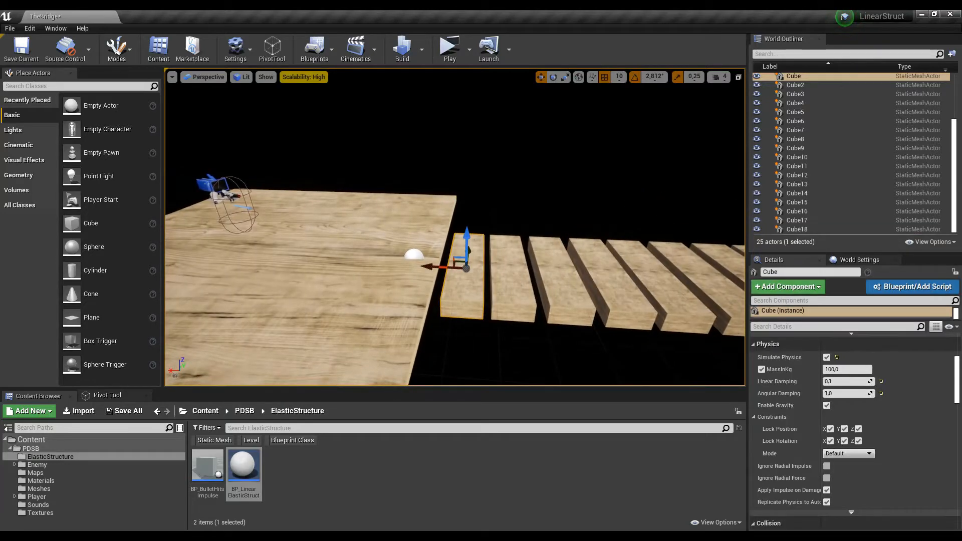
{"action": "left_click_drag", "start_coordinate": [447, 268], "coordinate": [474, 272]}
{"action": "left_click", "coordinate": [511, 286]}
{"action": "right_click_drag", "start_coordinate": [475, 272], "coordinate": [462, 272]}
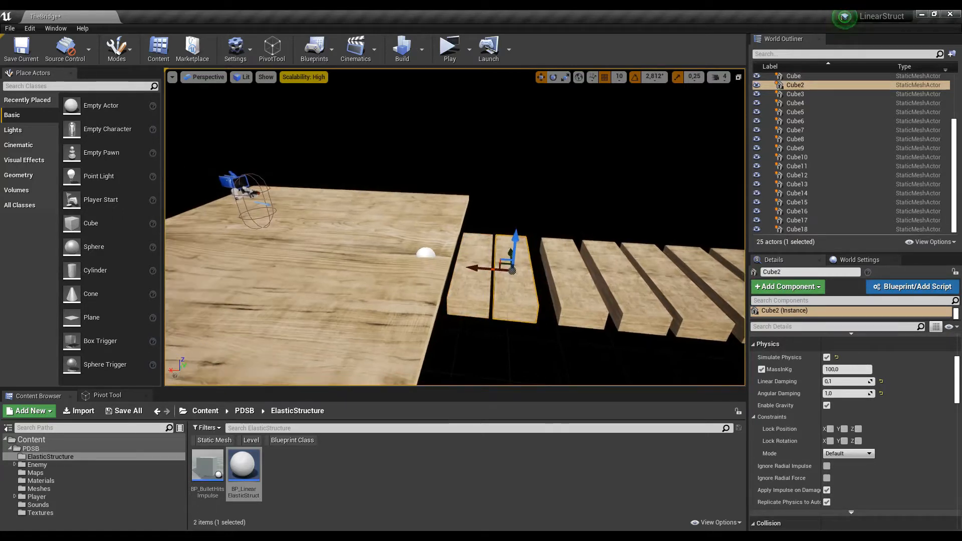
{"action": "left_click_drag", "start_coordinate": [475, 268], "coordinate": [484, 269]}
{"action": "right_click_drag", "start_coordinate": [484, 269], "coordinate": [566, 269]}
Open the static mesh used by Cube3 and display its simple collision to inspect it.
{"action": "left_click", "coordinate": [795, 94]}
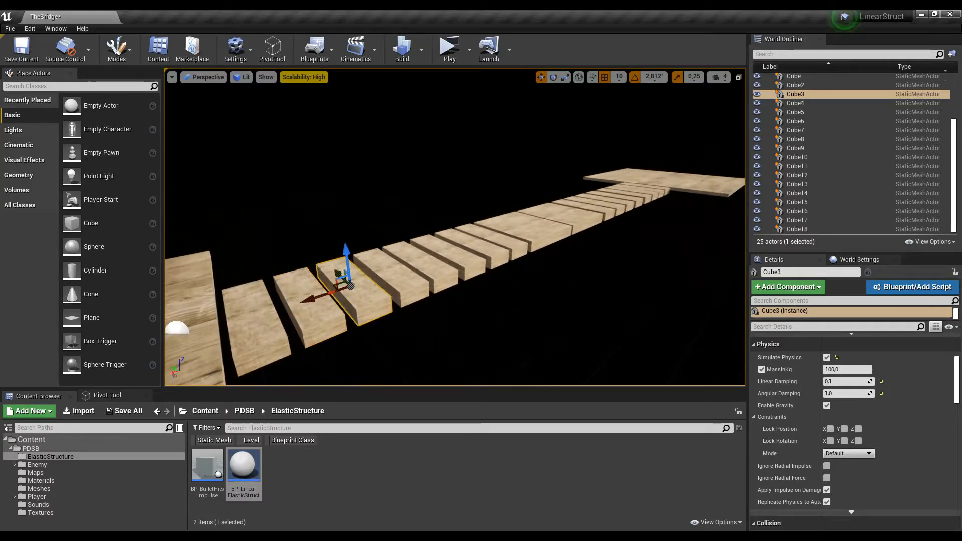
{"action": "scroll", "coordinate": [850, 417], "scroll_direction": "up", "scroll_amount": 8}
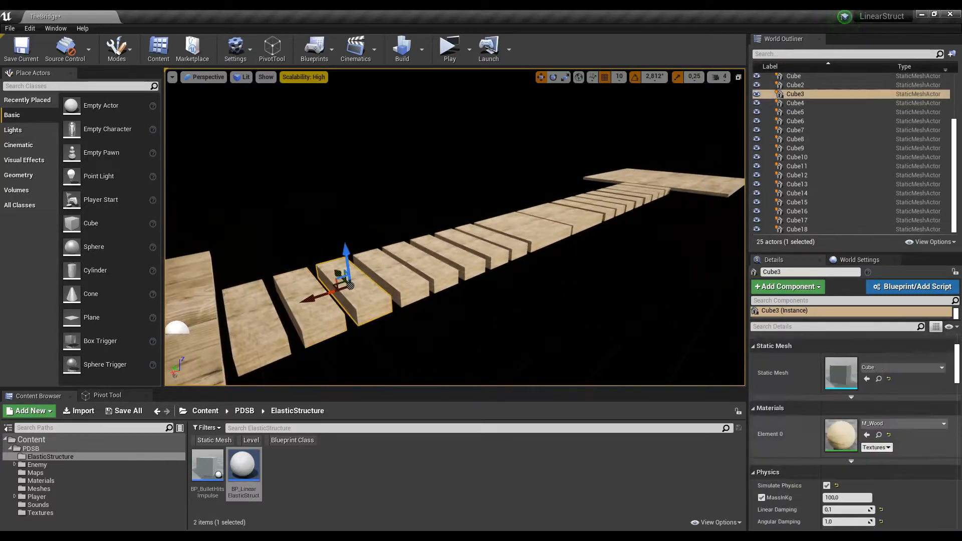
{"action": "double_click", "coordinate": [840, 436]}
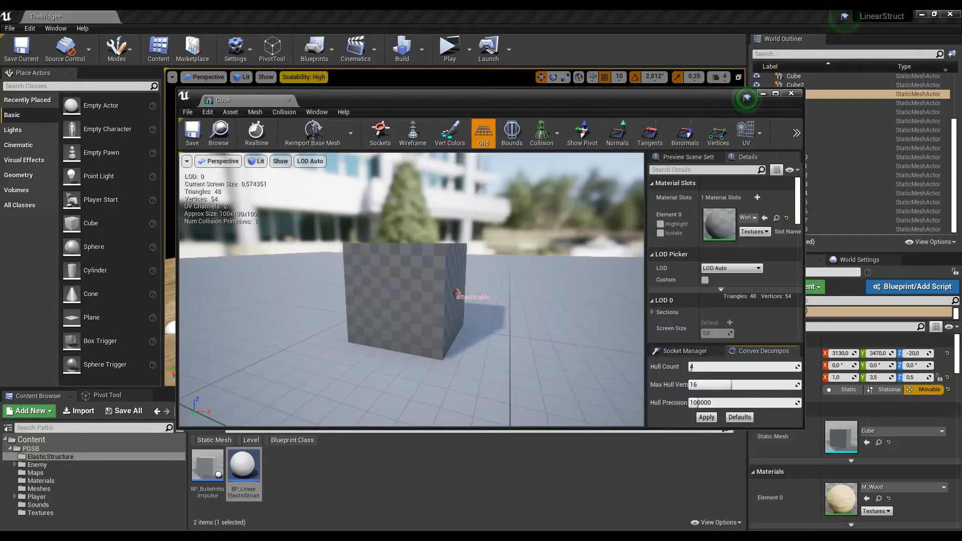
{"action": "left_click", "coordinate": [542, 132]}
{"action": "left_click", "coordinate": [551, 162]}
{"action": "right_click_drag", "start_coordinate": [483, 286], "coordinate": [456, 361]}
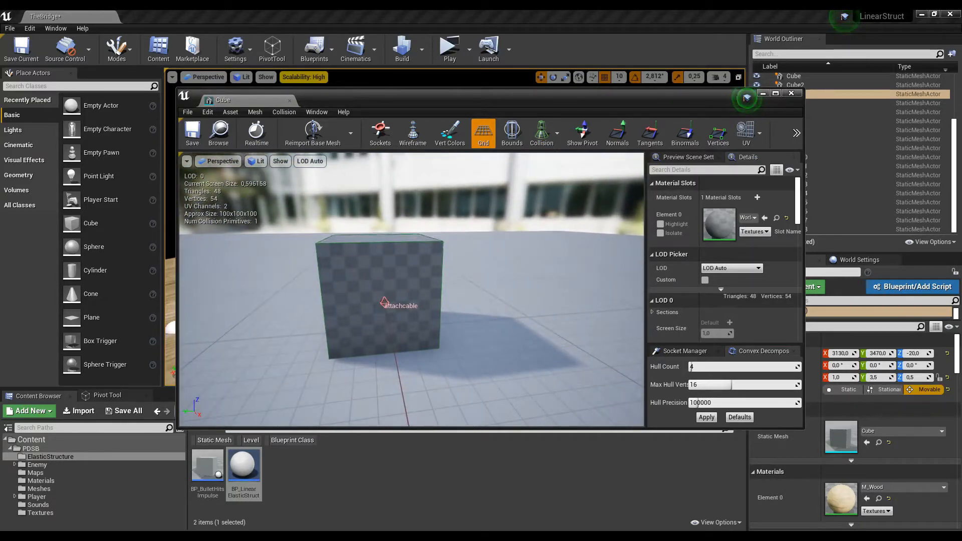
Dock the Cube mesh editor into the main window, return to the level and check Cube18's physics constraints.
{"action": "left_click_drag", "start_coordinate": [223, 101], "coordinate": [188, 16]}
{"action": "left_click", "coordinate": [106, 28]}
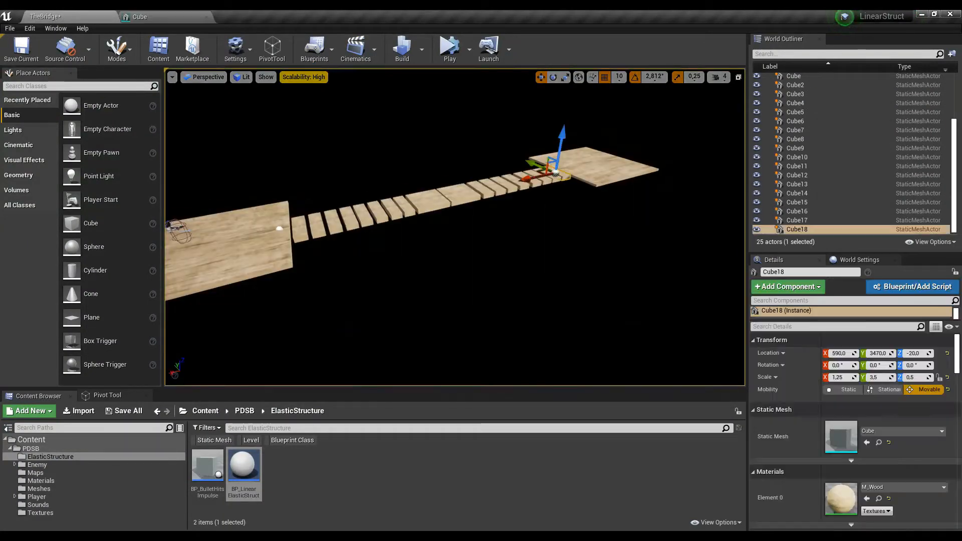
{"action": "scroll", "coordinate": [851, 426], "scroll_direction": "down", "scroll_amount": 8}
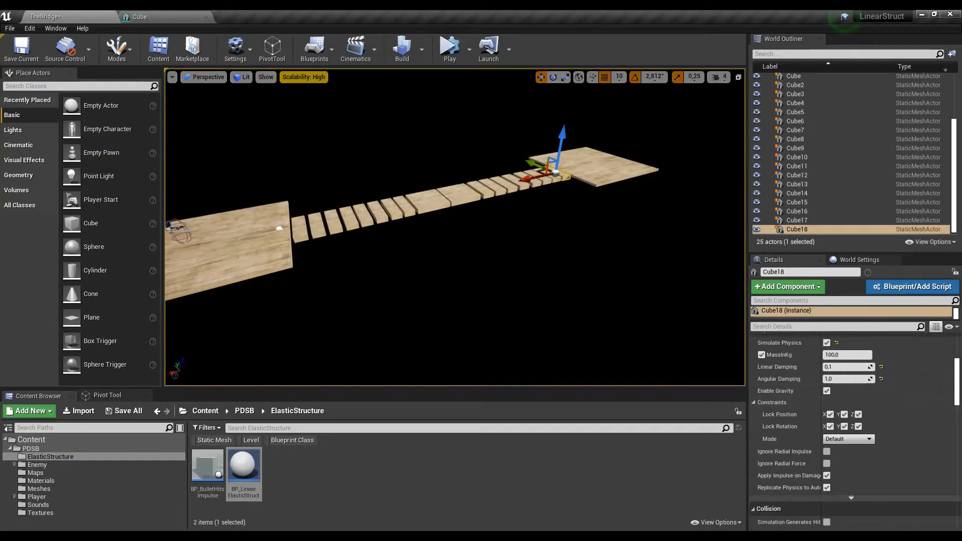
Simulate the level and possess the player character.
{"action": "key", "text": "alt+p"}
{"action": "right_click_drag", "start_coordinate": [454, 226], "coordinate": [500, 227]}
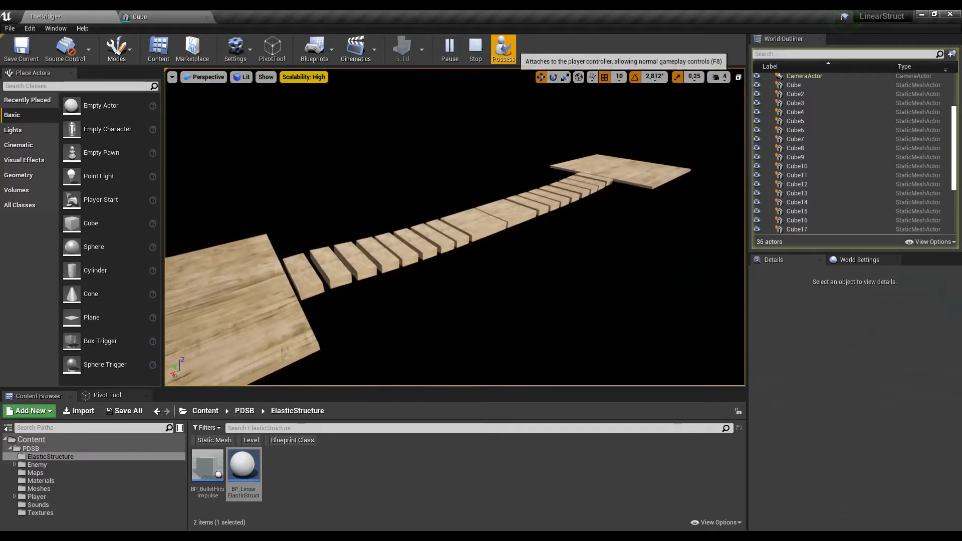
{"action": "left_click", "coordinate": [503, 50]}
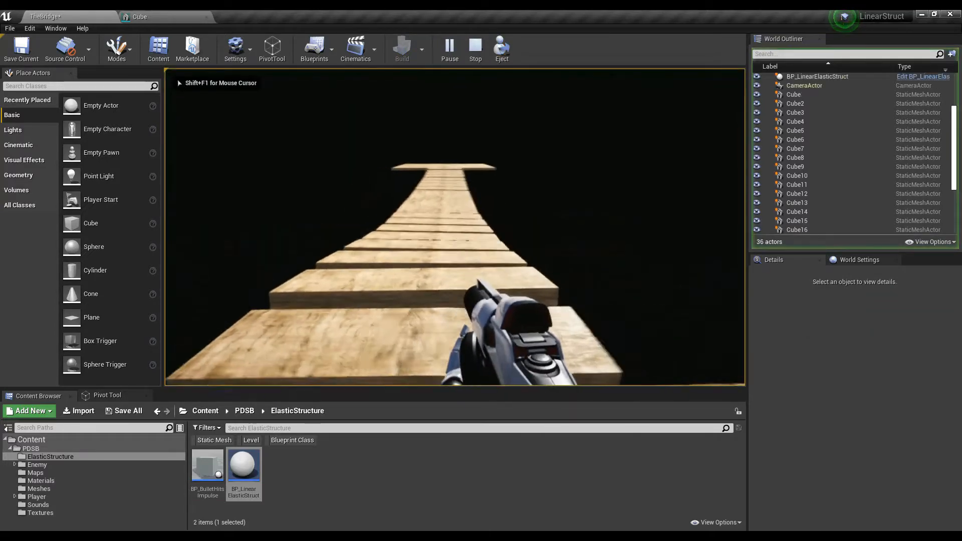
Walk across the bridge while firing at the planks to test elasticity and detachment, and stop the play session.
{"action": "left_click", "coordinate": [455, 226]}
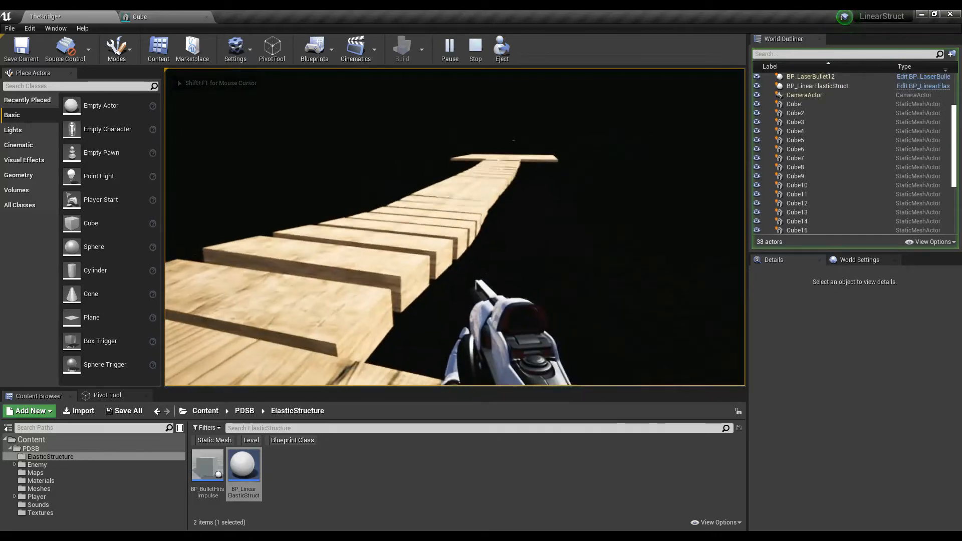
{"action": "left_click", "coordinate": [455, 227]}
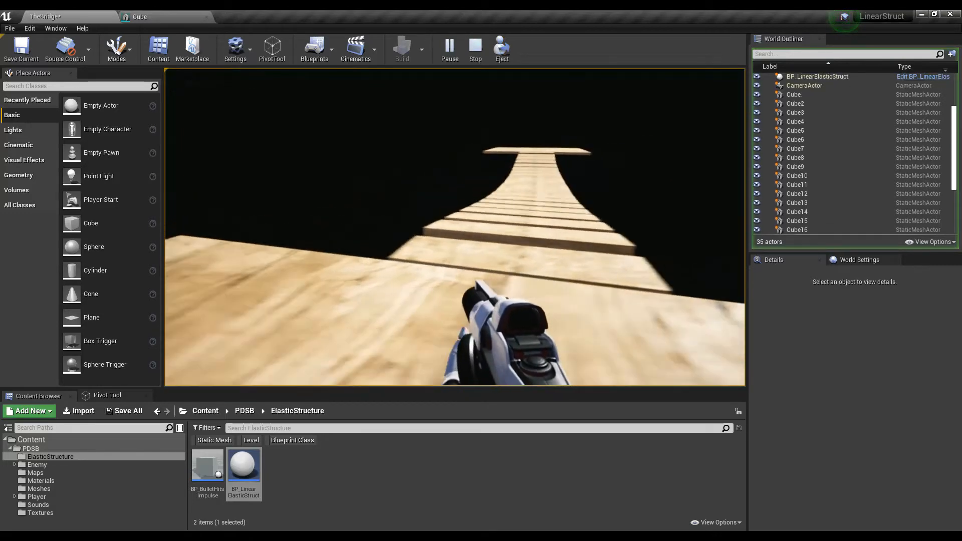
{"action": "left_click", "coordinate": [455, 226]}
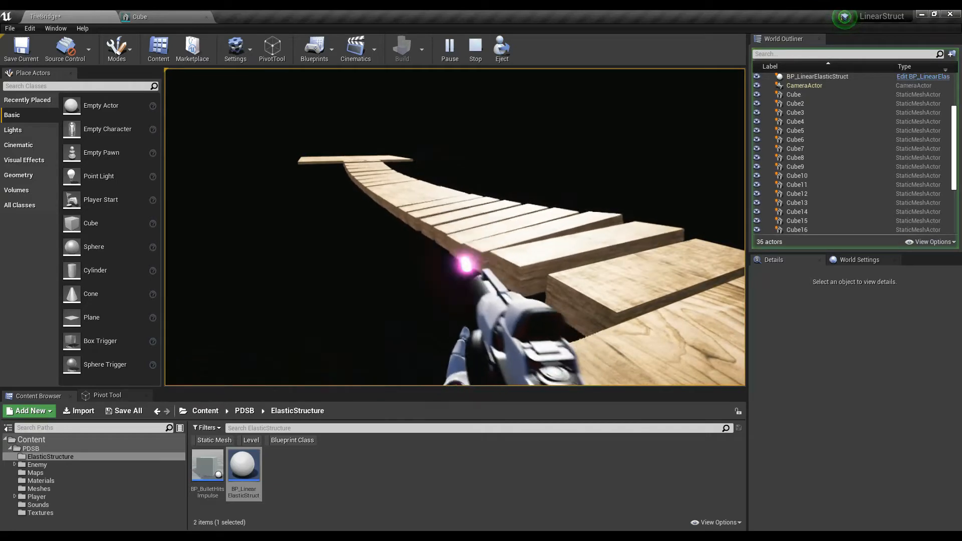
{"action": "left_click", "coordinate": [455, 227]}
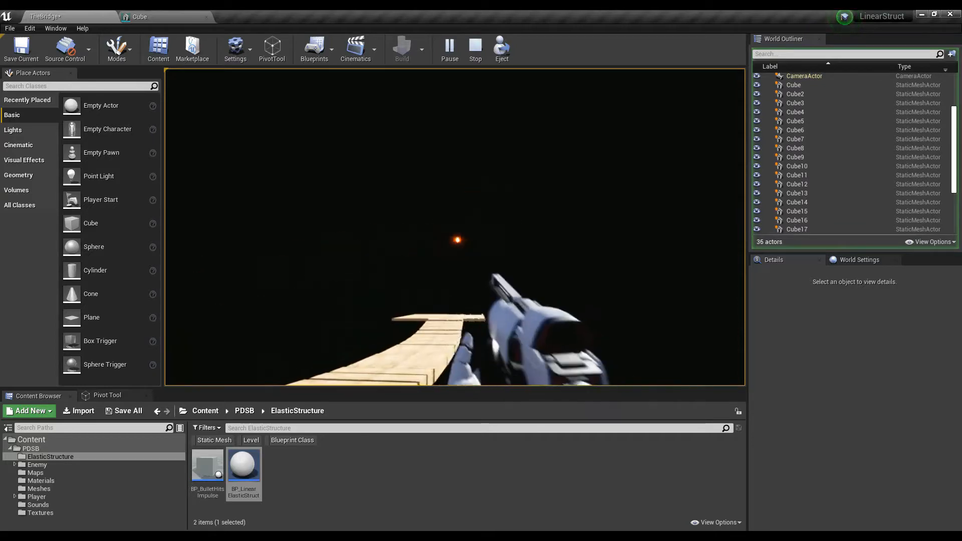
{"action": "left_click", "coordinate": [454, 226]}
{"action": "left_click", "coordinate": [454, 227]}
{"action": "left_click", "coordinate": [454, 227]}
{"action": "left_click", "coordinate": [454, 227]}
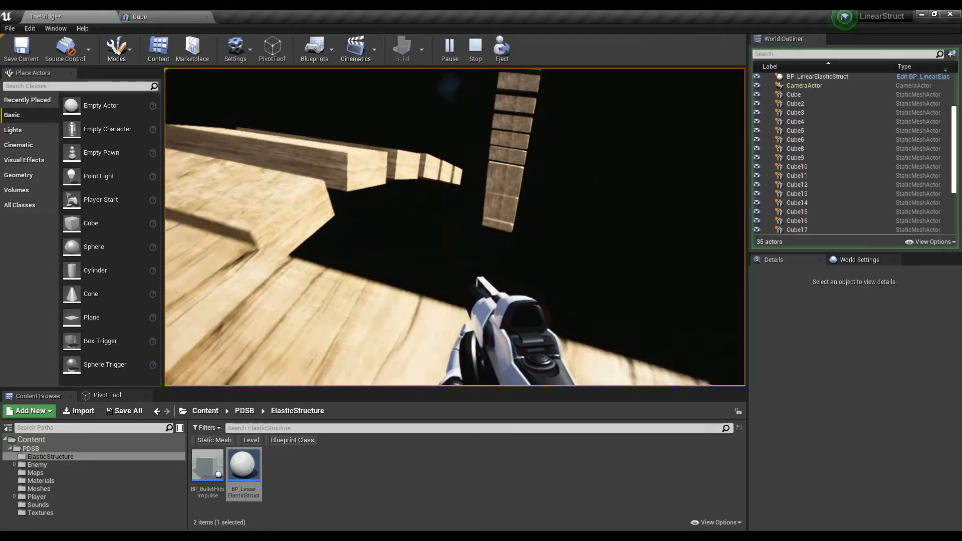
{"action": "left_click", "coordinate": [455, 227]}
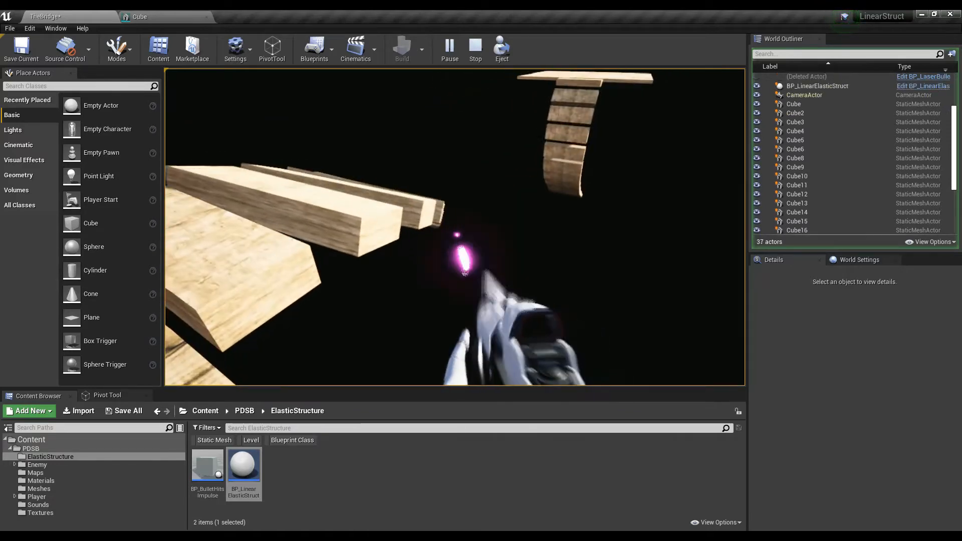
{"action": "left_click", "coordinate": [455, 227]}
{"action": "left_click", "coordinate": [455, 226]}
{"action": "left_click", "coordinate": [455, 226]}
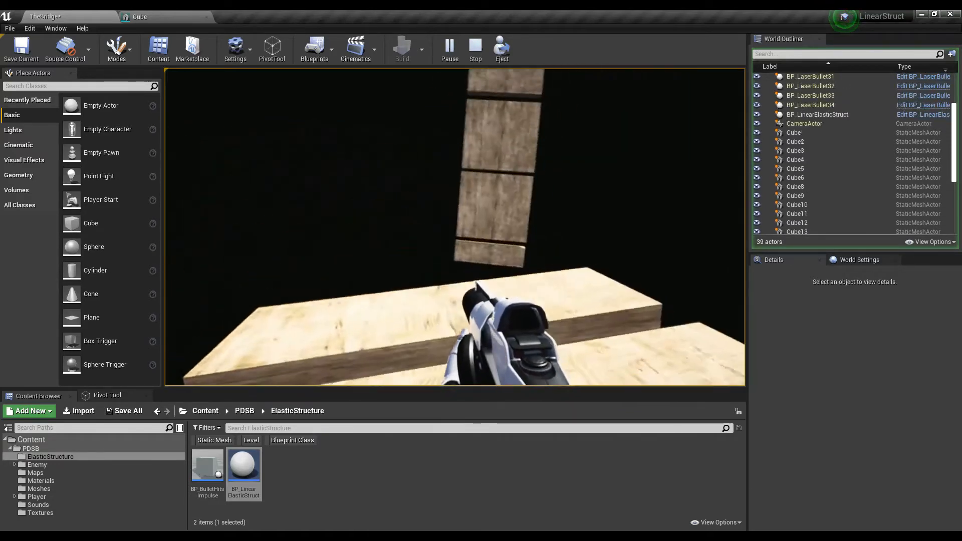
{"action": "left_click", "coordinate": [455, 226]}
{"action": "left_click", "coordinate": [455, 227]}
{"action": "left_click", "coordinate": [455, 227]}
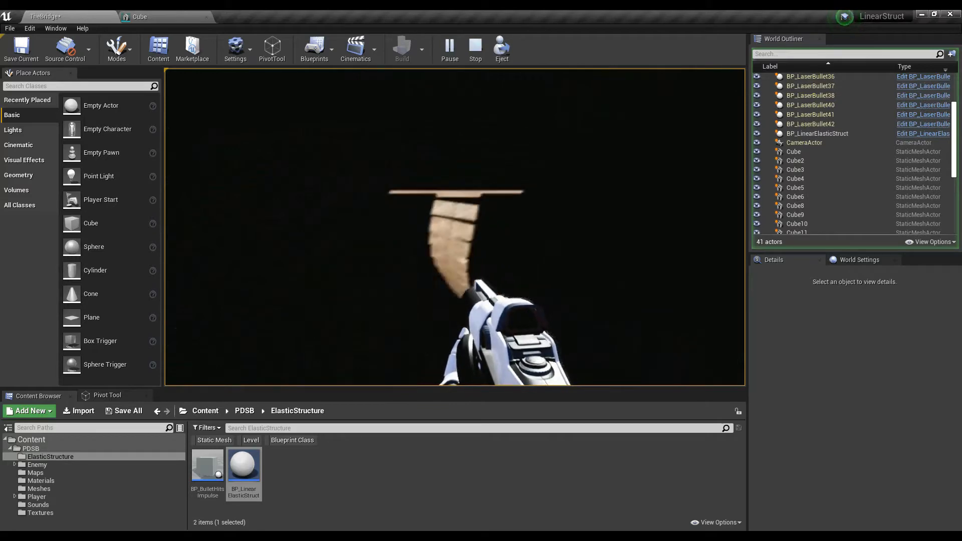
{"action": "left_click", "coordinate": [455, 227]}
{"action": "left_click", "coordinate": [455, 227]}
{"action": "left_click", "coordinate": [455, 227]}
{"action": "left_click", "coordinate": [454, 227]}
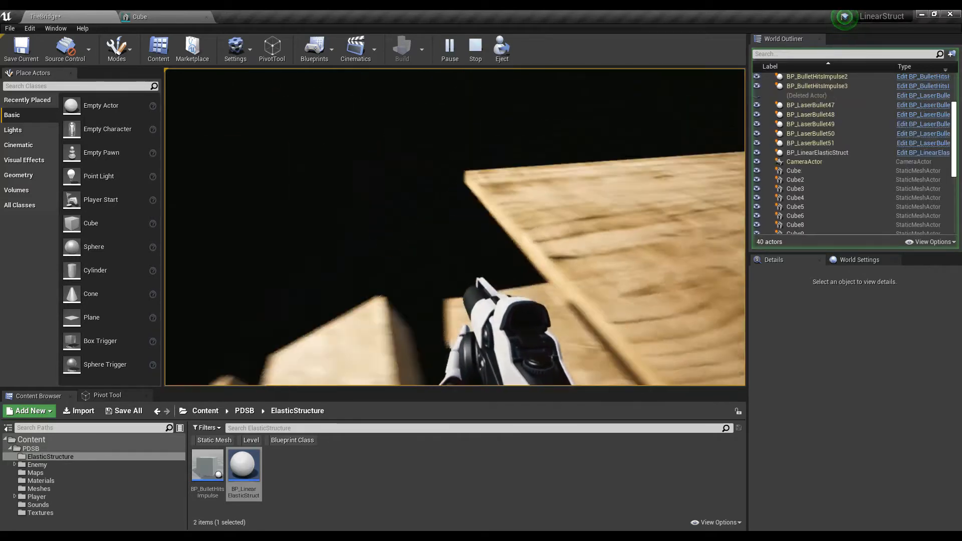
{"action": "left_click", "coordinate": [455, 227]}
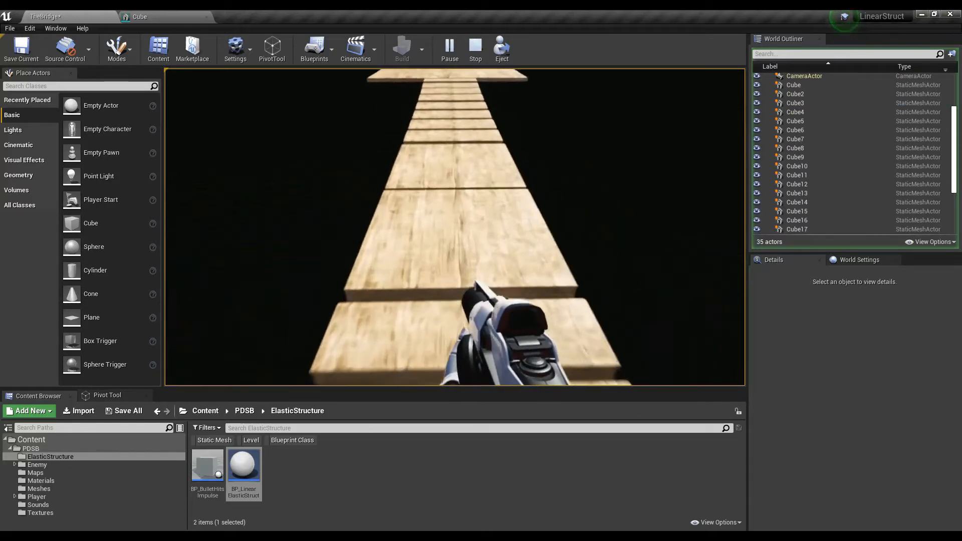
{"action": "key", "text": "Escape"}
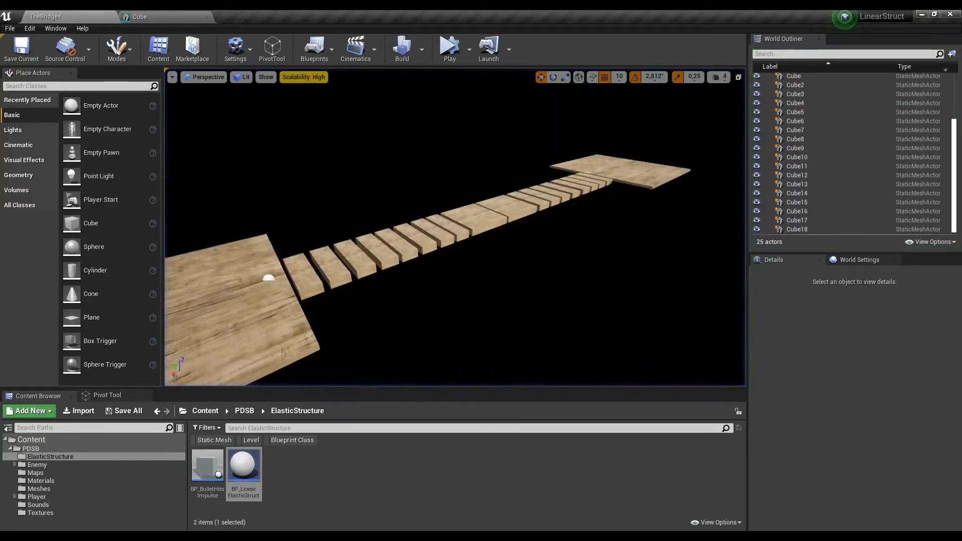
Widen the planks Cube2 and Cube4 by scaling them across the bridge.
{"action": "right_click_drag", "start_coordinate": [455, 227], "coordinate": [566, 253]}
{"action": "left_click", "coordinate": [473, 249]}
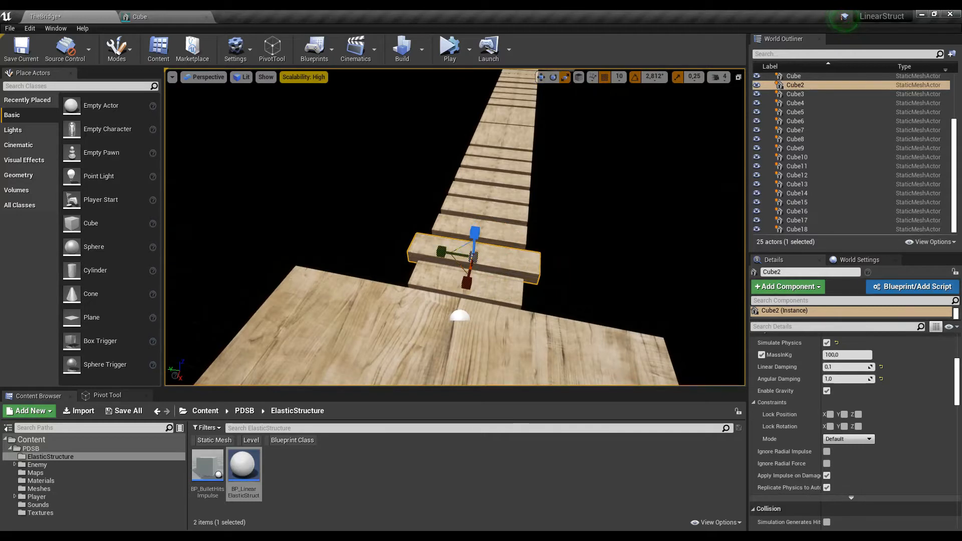
{"action": "left_click", "coordinate": [498, 232]}
{"action": "left_click", "coordinate": [499, 213]}
{"action": "right_click_drag", "start_coordinate": [498, 212], "coordinate": [380, 221]}
Examine the BP_LinearElasticStruct actor and the first two planks, Cube and Cube2, in their order along the bridge.
{"action": "left_click", "coordinate": [264, 221]}
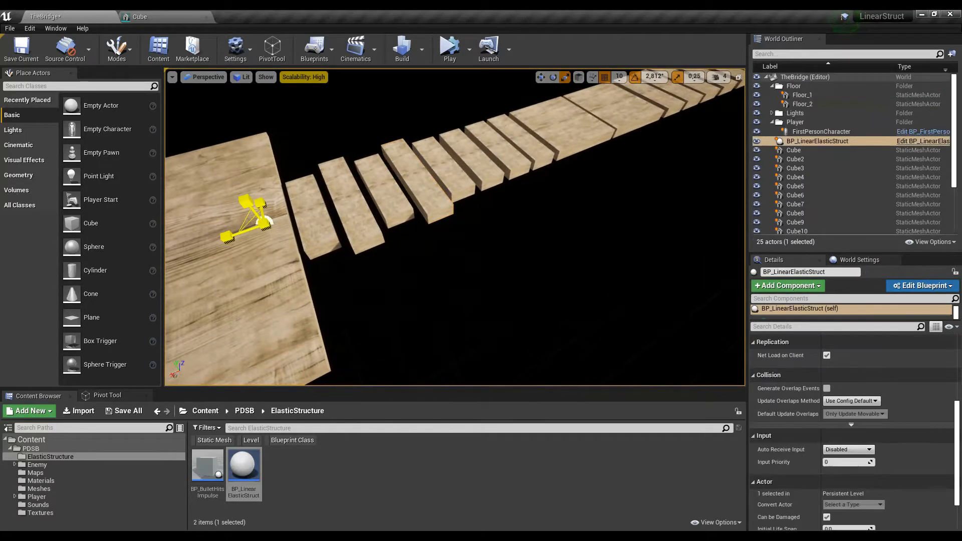
{"action": "mouse_move", "coordinate": [264, 222]}
{"action": "right_mouse_down"}
{"action": "mouse_move", "coordinate": [225, 223]}
{"action": "mouse_move", "coordinate": [246, 221]}
{"action": "right_mouse_up"}
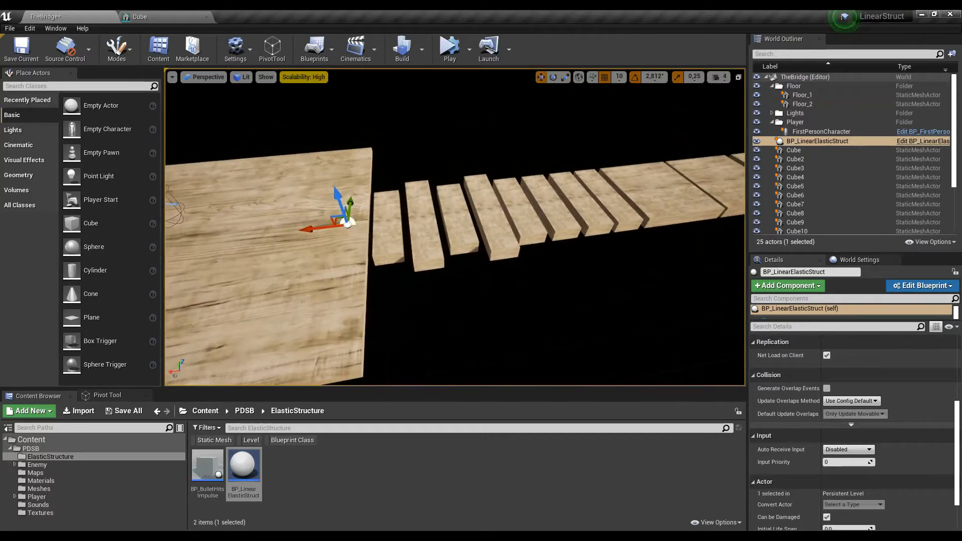
{"action": "left_click", "coordinate": [388, 225]}
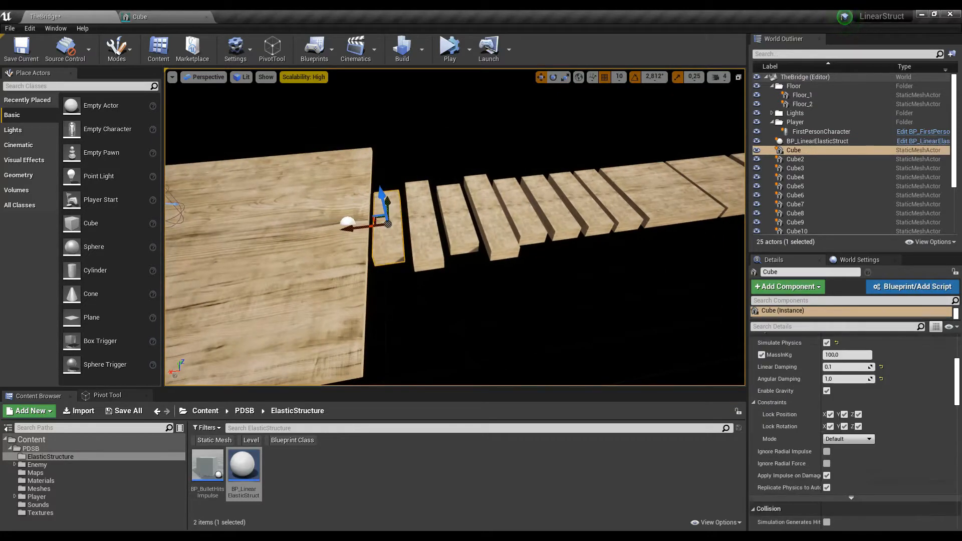
{"action": "left_click", "coordinate": [423, 225]}
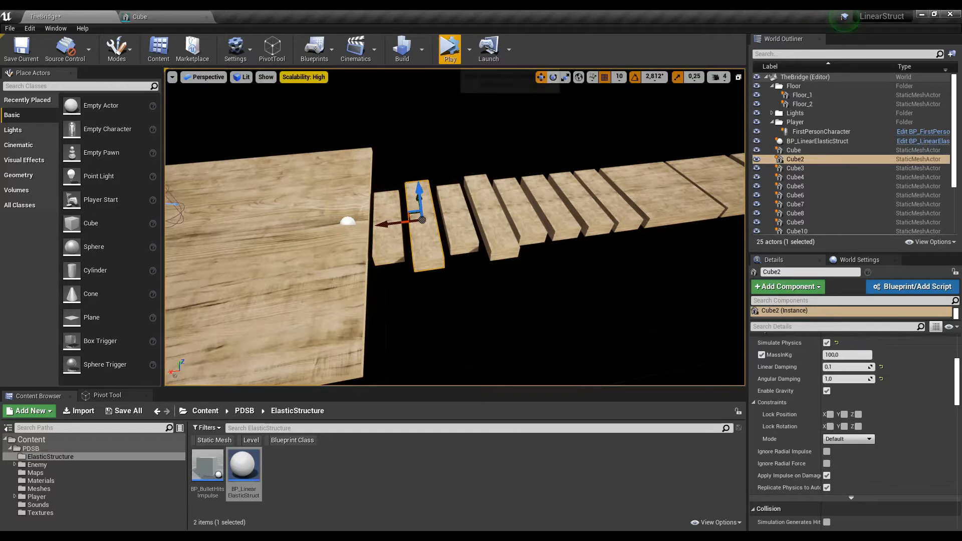
Simulate the bridge physics, inspect planks Cube9 and Cube4 from the side, and stop the simulation.
{"action": "left_click", "coordinate": [450, 48]}
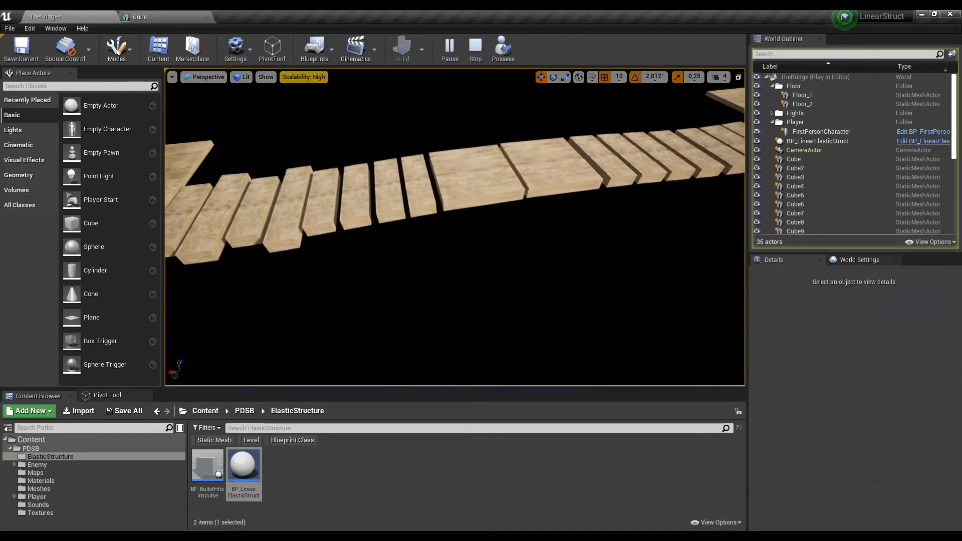
{"action": "left_click", "coordinate": [468, 183]}
{"action": "left_click_drag", "start_coordinate": [469, 183], "coordinate": [420, 183], "text": "alt"}
{"action": "key", "text": "w"}
{"action": "mouse_move", "coordinate": [464, 196]}
{"action": "right_mouse_down"}
{"action": "mouse_move", "coordinate": [496, 197]}
{"action": "mouse_move", "coordinate": [446, 197]}
{"action": "mouse_move", "coordinate": [488, 197]}
{"action": "mouse_move", "coordinate": [474, 197]}
{"action": "right_mouse_up"}
{"action": "key", "text": "a"}
{"action": "key", "text": "d"}
{"action": "key", "text": "s"}
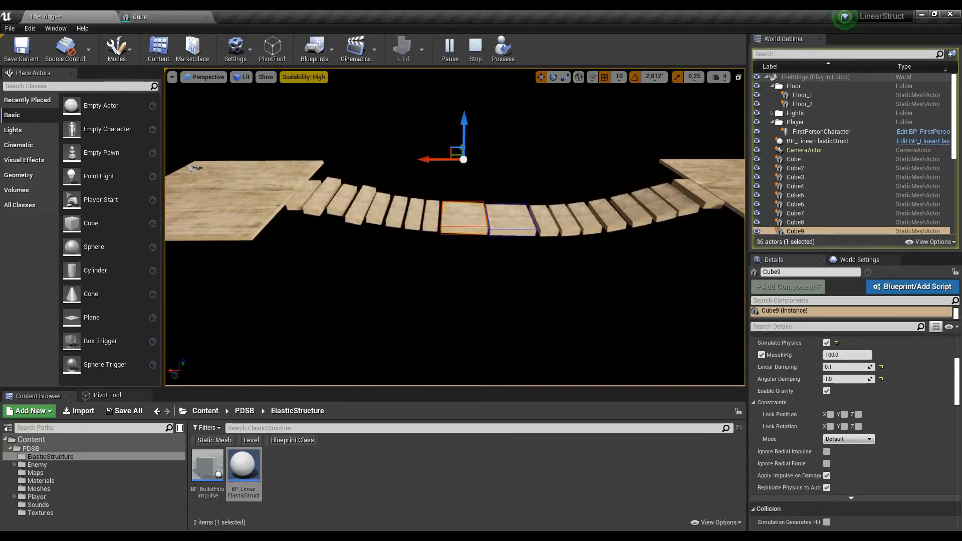
{"action": "key", "text": "Escape"}
{"action": "left_click", "coordinate": [353, 203]}
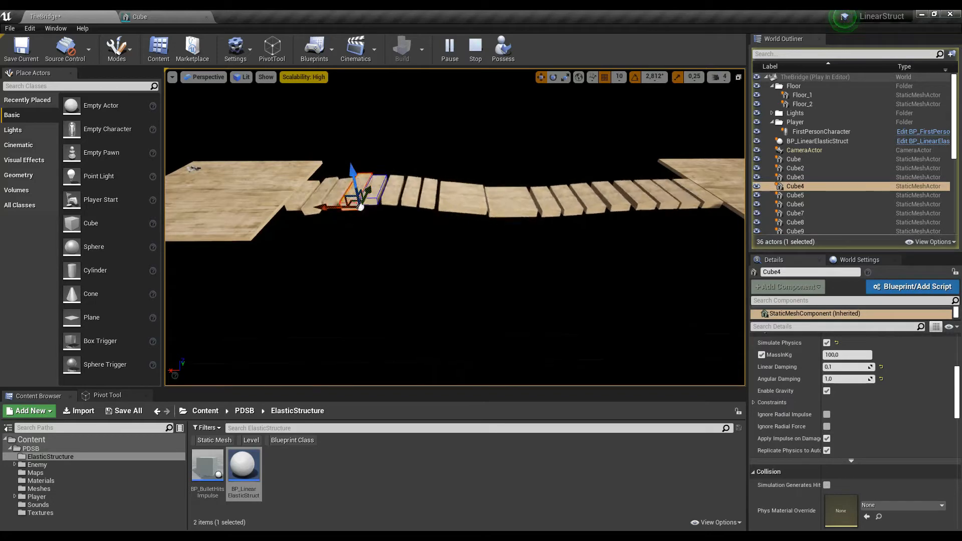
{"action": "left_click", "coordinate": [475, 48]}
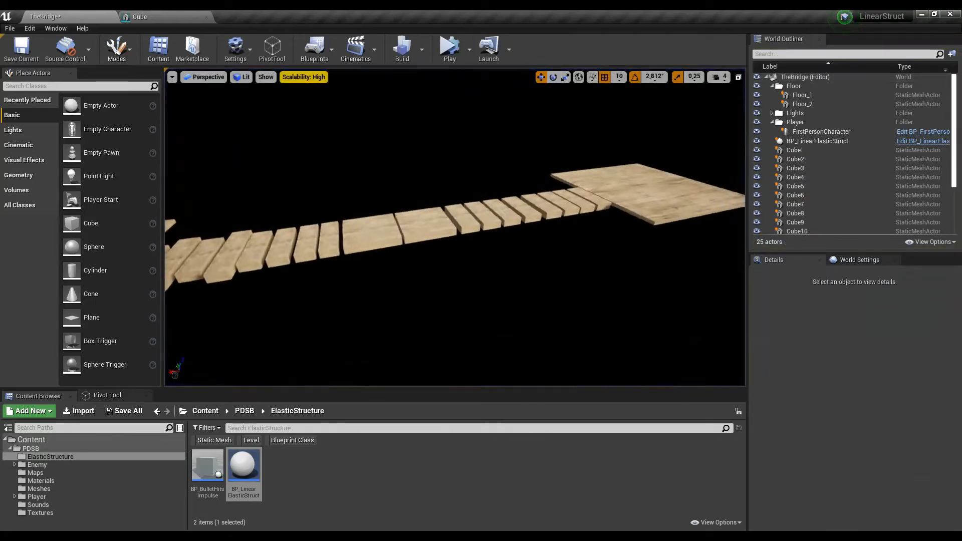
Delete the wide middle plank Cube9 and place a duplicate of a narrow plank in the gap beside Cube8.
{"action": "left_click", "coordinate": [462, 181]}
{"action": "key", "text": "Delete"}
{"action": "right_click_drag", "start_coordinate": [461, 181], "coordinate": [426, 183]}
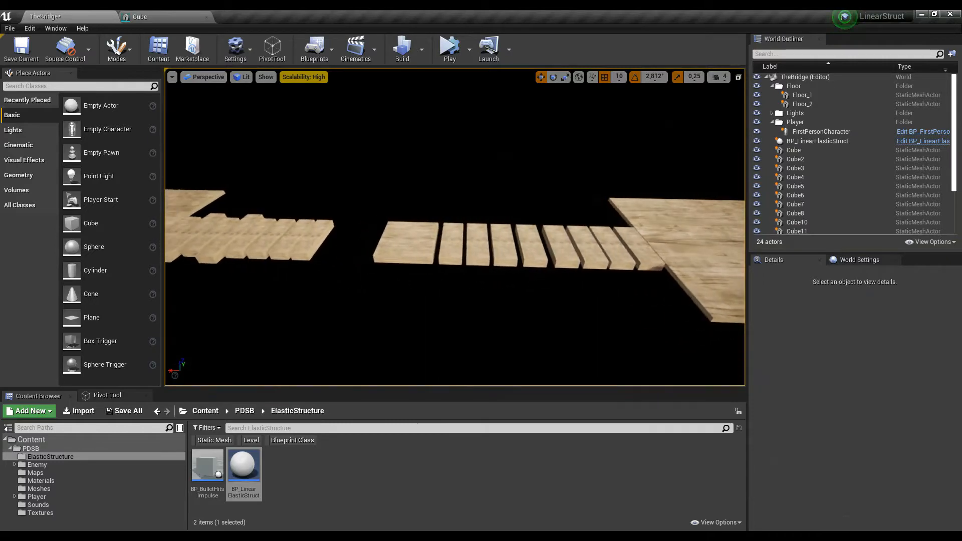
{"action": "left_click", "coordinate": [557, 248]}
{"action": "left_click_drag", "start_coordinate": [533, 244], "coordinate": [321, 251], "text": "alt"}
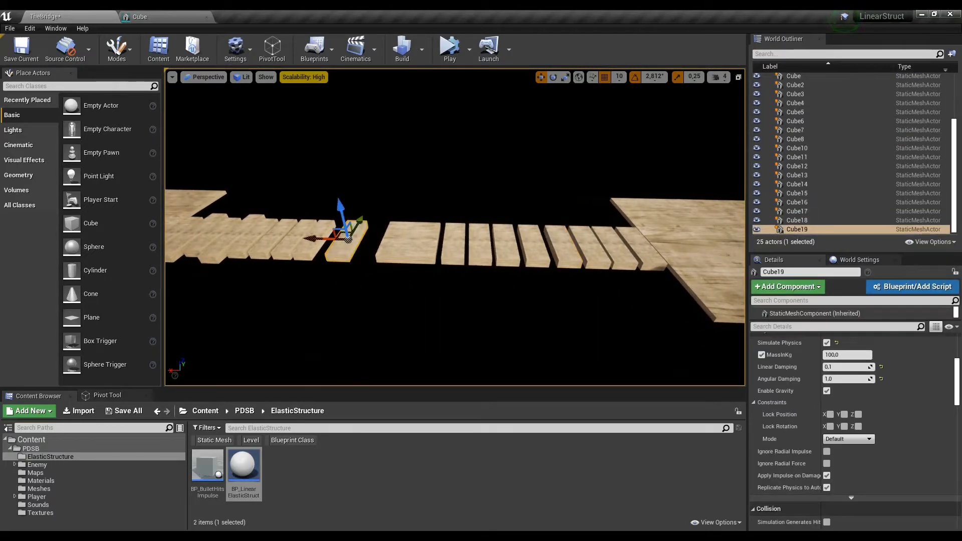
Simulate the bridge physics, inspect planks Cube19 and Cube10 on either side of the gap, and stop the simulation.
{"action": "key", "text": "alt+s"}
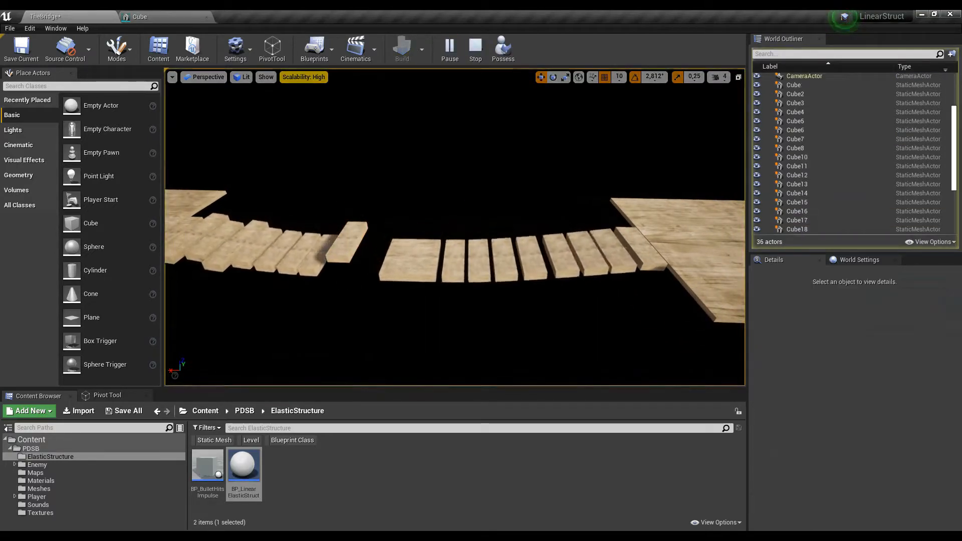
{"action": "left_click", "coordinate": [347, 242]}
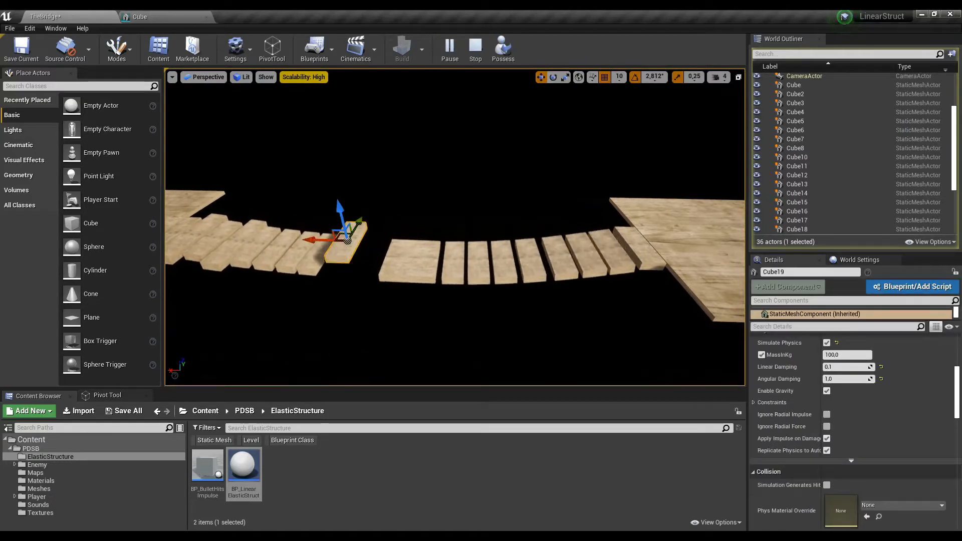
{"action": "left_click", "coordinate": [410, 245]}
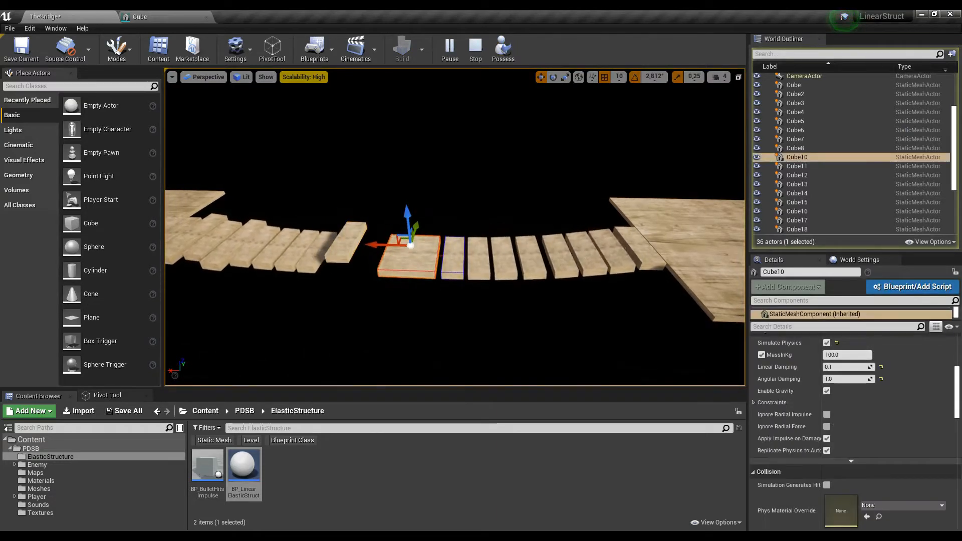
{"action": "middle_click_drag", "start_coordinate": [411, 245], "coordinate": [483, 237]}
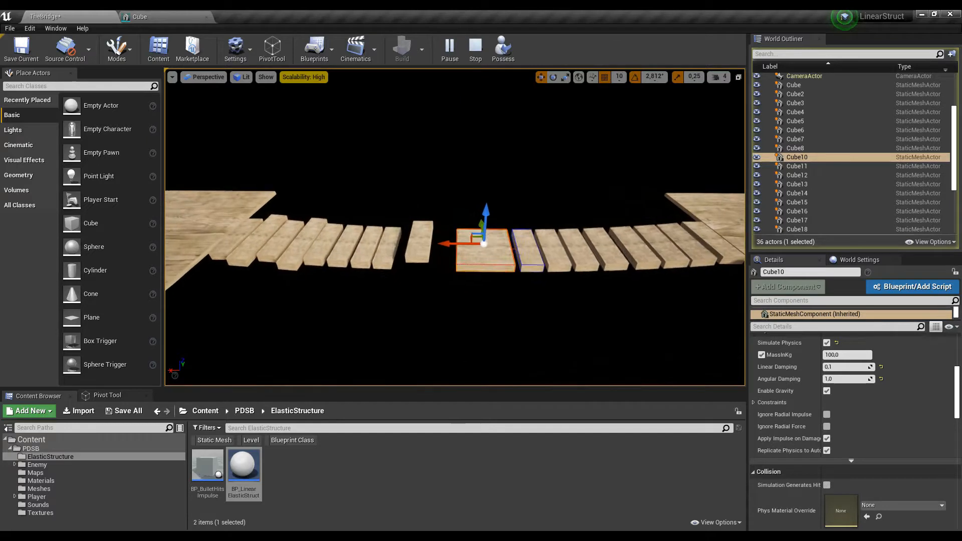
{"action": "left_click", "coordinate": [386, 247]}
{"action": "left_click", "coordinate": [419, 241]}
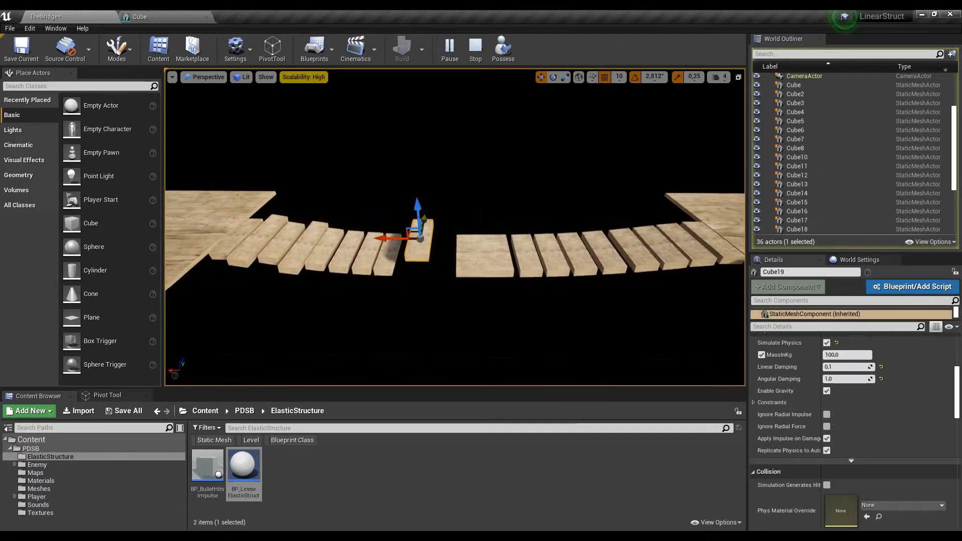
{"action": "key", "text": "Escape"}
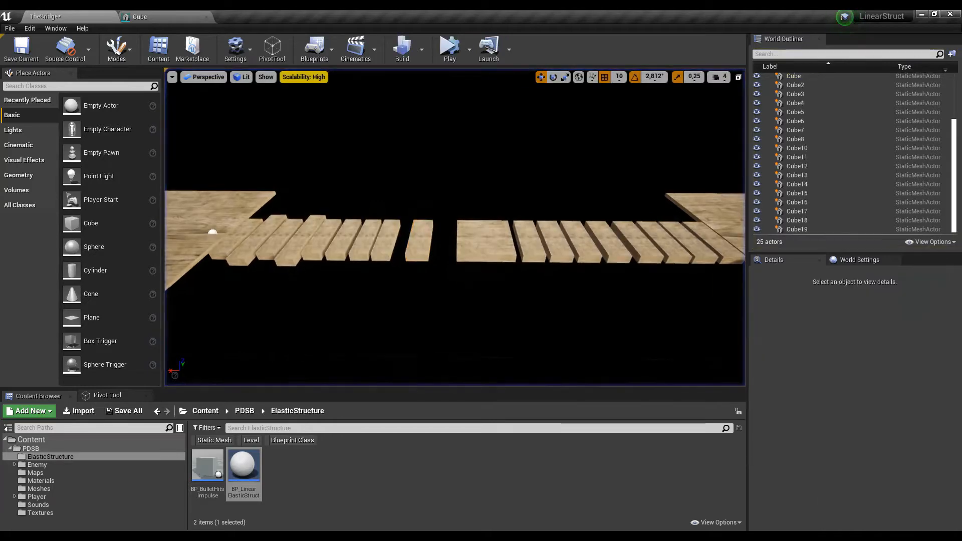
Undo the plank duplication and the deletion of the wide middle plank Cube9.
{"action": "key", "text": "ctrl+z"}
{"action": "key", "text": "ctrl+z"}
{"action": "key", "text": "ctrl+z"}
{"action": "right_click_drag", "start_coordinate": [347, 219], "coordinate": [358, 250]}
{"action": "left_click", "coordinate": [338, 193]}
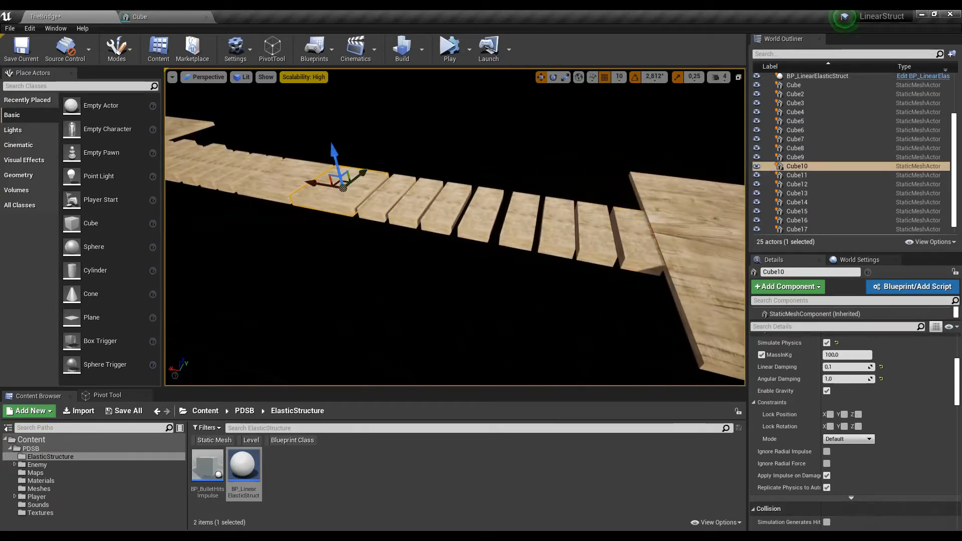
Delete the five planks between Cube13 and the far floor, including the one at the floor's edge.
{"action": "left_click", "coordinate": [632, 234]}
{"action": "left_click", "coordinate": [596, 231]}
{"action": "left_click", "coordinate": [559, 225]}
{"action": "left_click", "coordinate": [523, 219]}
{"action": "left_click", "coordinate": [482, 212]}
{"action": "left_click", "coordinate": [443, 208]}
{"action": "left_click", "coordinate": [632, 234]}
{"action": "left_click", "coordinate": [481, 212], "text": "ctrl"}
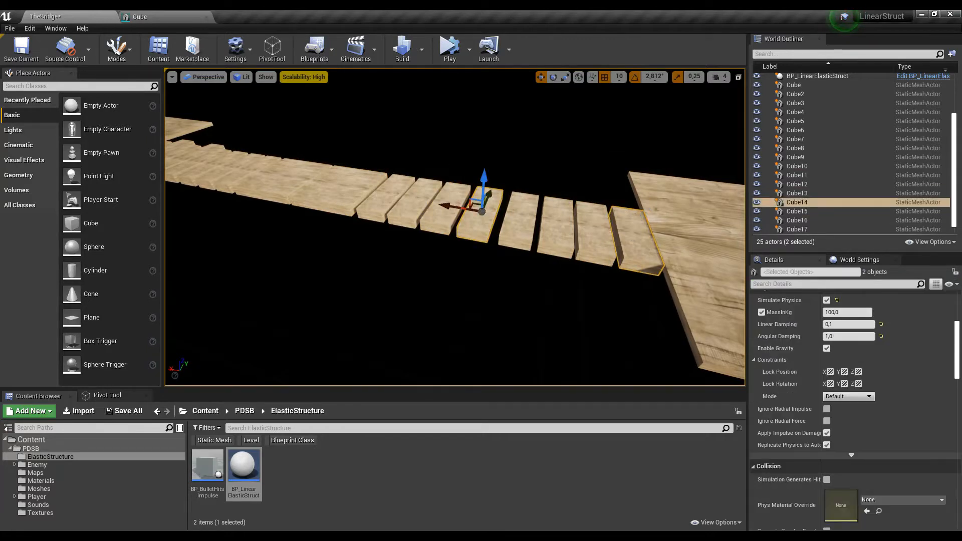
{"action": "key", "text": "Delete"}
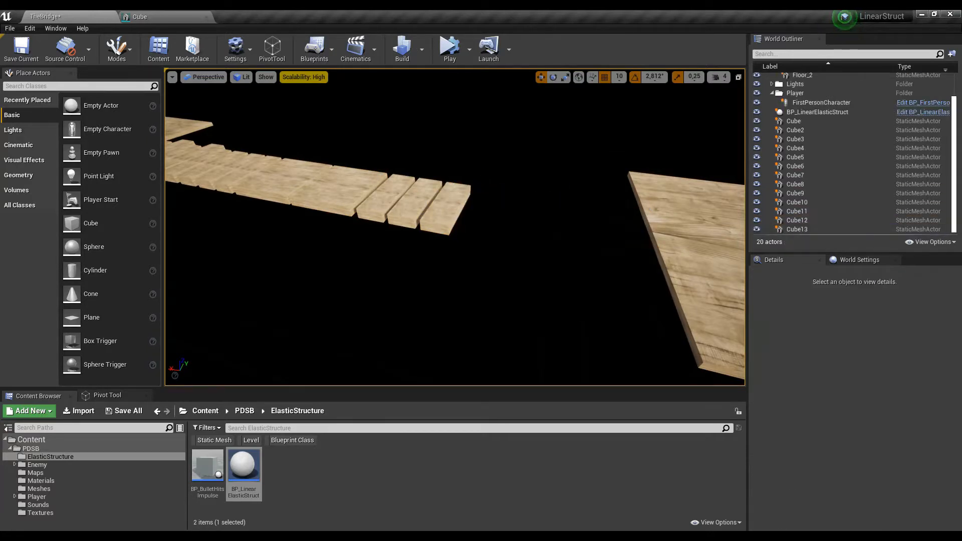
Simulate the shortened bridge with its free end unlocked, view how it hangs from the first floor, and stop the simulation.
{"action": "left_click", "coordinate": [439, 210]}
{"action": "left_click", "coordinate": [449, 49]}
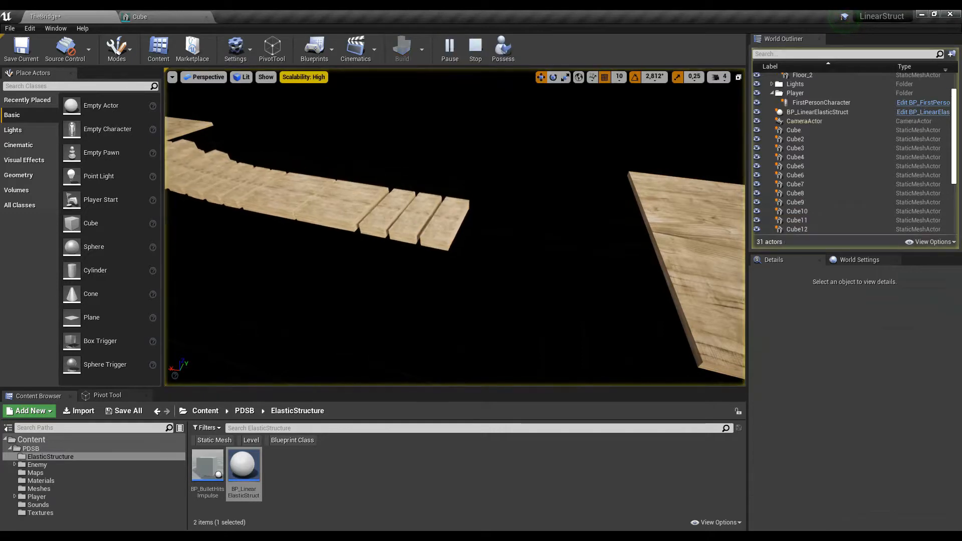
{"action": "right_click_drag", "start_coordinate": [426, 205], "coordinate": [350, 206]}
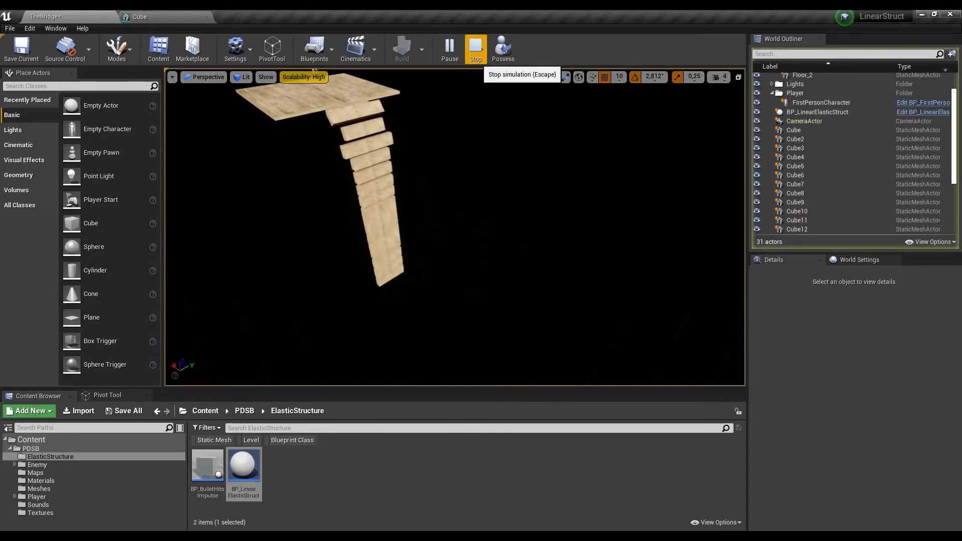
{"action": "left_click", "coordinate": [475, 48]}
Lock end plank Cube13's position and rotation on X, Y and Z, then simulate the bridge and stop the simulation.
{"action": "left_click", "coordinate": [578, 215]}
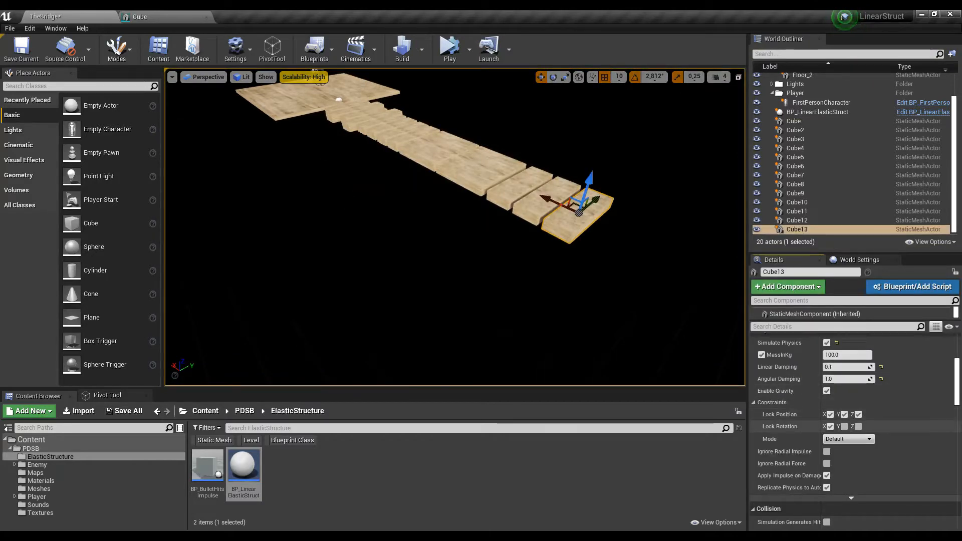
{"action": "left_click", "coordinate": [449, 47]}
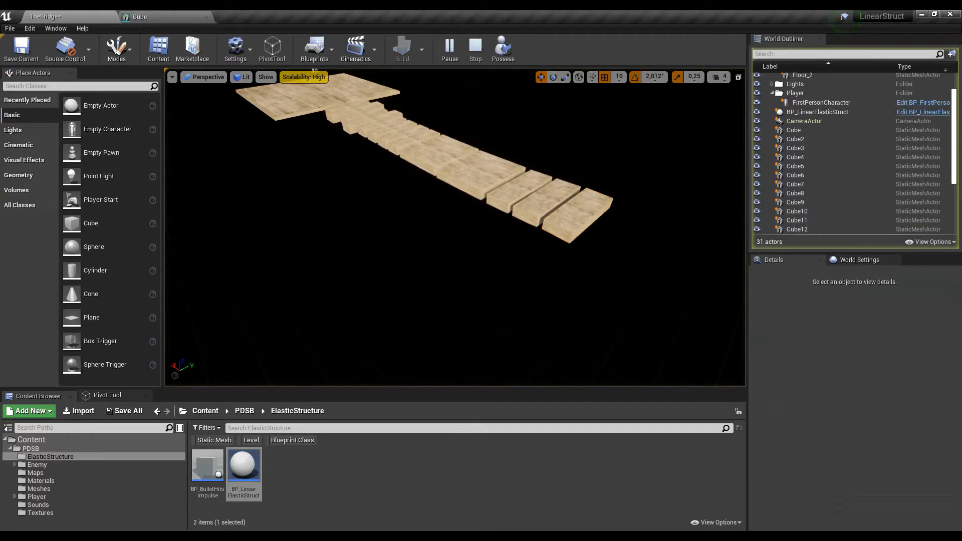
{"action": "right_click_drag", "start_coordinate": [454, 226], "coordinate": [564, 217]}
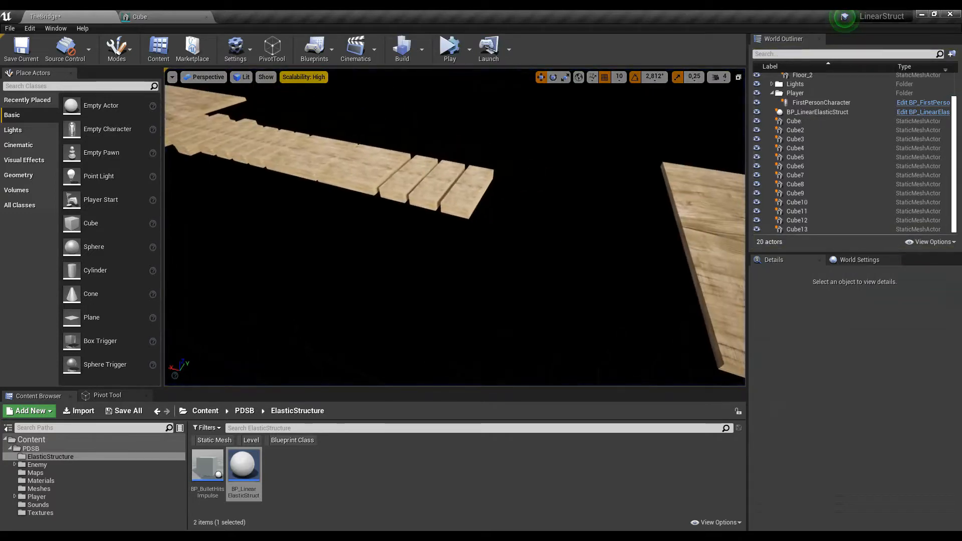
Clear the position and rotation locks on Cube13 and extend the bridge with two duplicated planks beyond it.
{"action": "left_click", "coordinate": [465, 198]}
{"action": "left_click", "coordinate": [829, 427]}
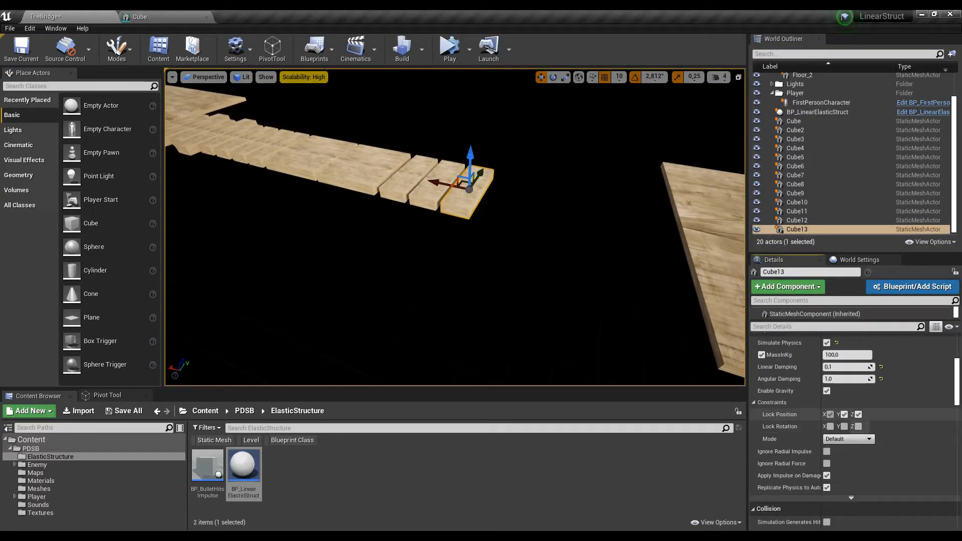
{"action": "left_click_drag", "start_coordinate": [451, 185], "coordinate": [511, 195], "text": "alt"}
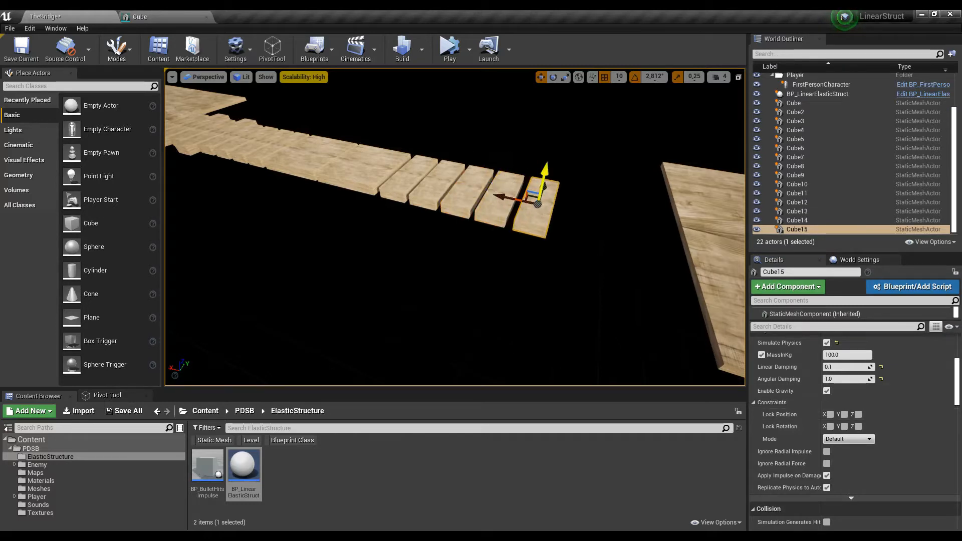
Raise planks Cube14 and Cube15, and add a duplicate end plank rotated sideways with position and rotation locked on all axes.
{"action": "left_click", "coordinate": [501, 197]}
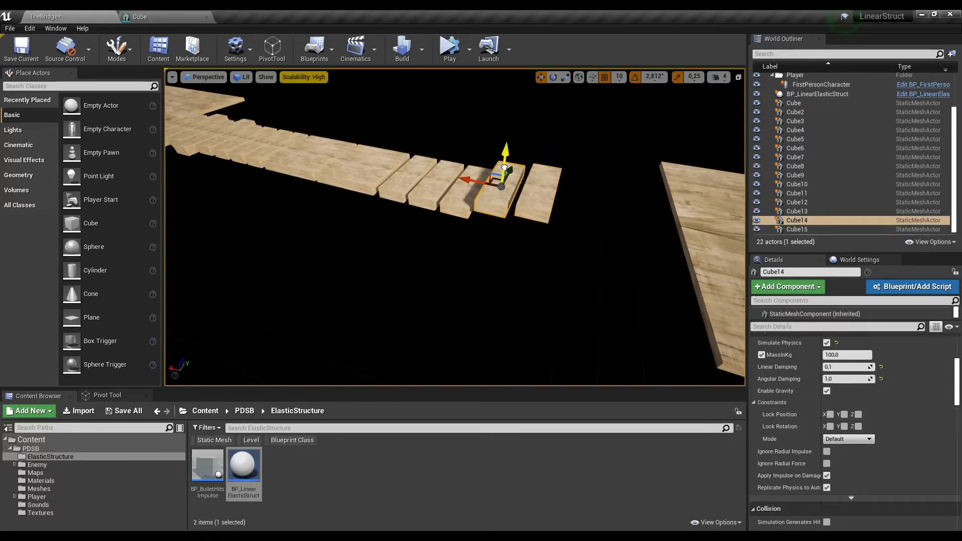
{"action": "left_click", "coordinate": [536, 201]}
{"action": "left_click_drag", "start_coordinate": [515, 185], "coordinate": [538, 215], "text": "alt"}
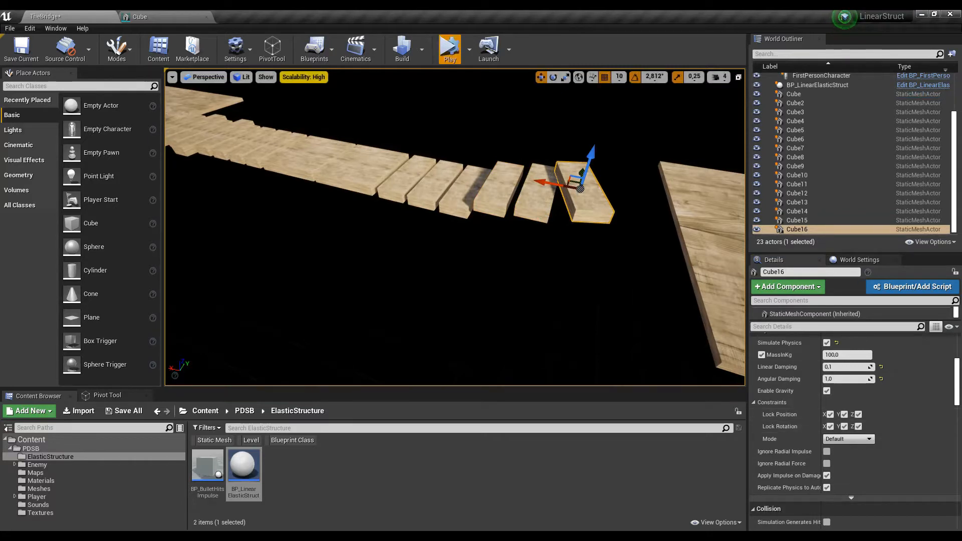
Simulate the bridge, inspect planks Cube13 and Cube16 near its free end, and stop the simulation.
{"action": "key", "text": "alt+s"}
{"action": "left_click", "coordinate": [451, 197]}
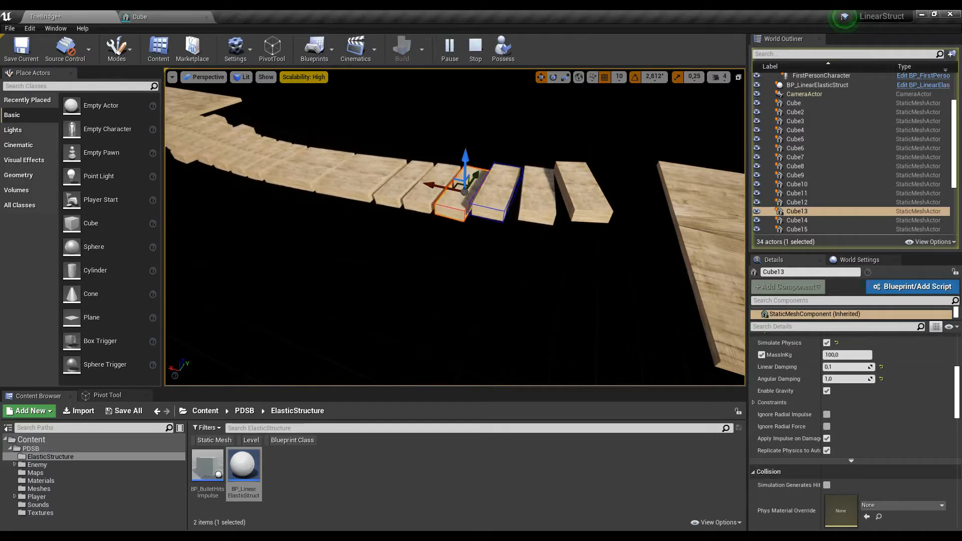
{"action": "left_click_drag", "start_coordinate": [480, 166], "coordinate": [466, 183]}
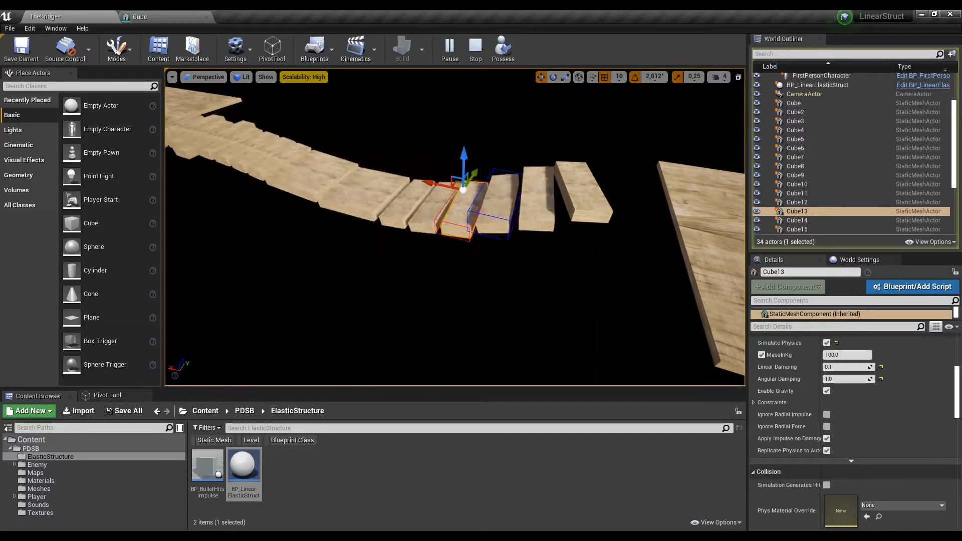
{"action": "left_click", "coordinate": [499, 180]}
{"action": "left_click", "coordinate": [582, 193]}
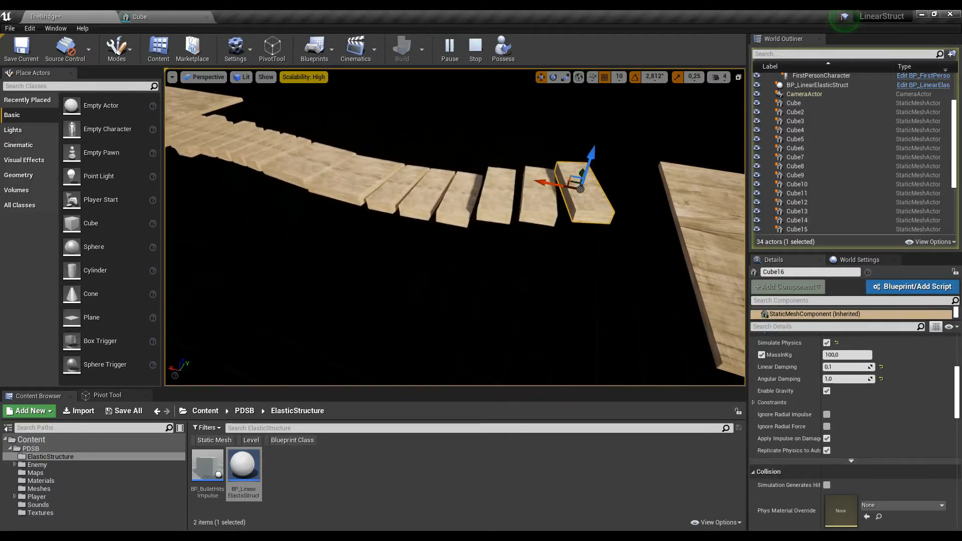
{"action": "right_click_drag", "start_coordinate": [583, 192], "coordinate": [619, 168]}
{"action": "left_click", "coordinate": [475, 62]}
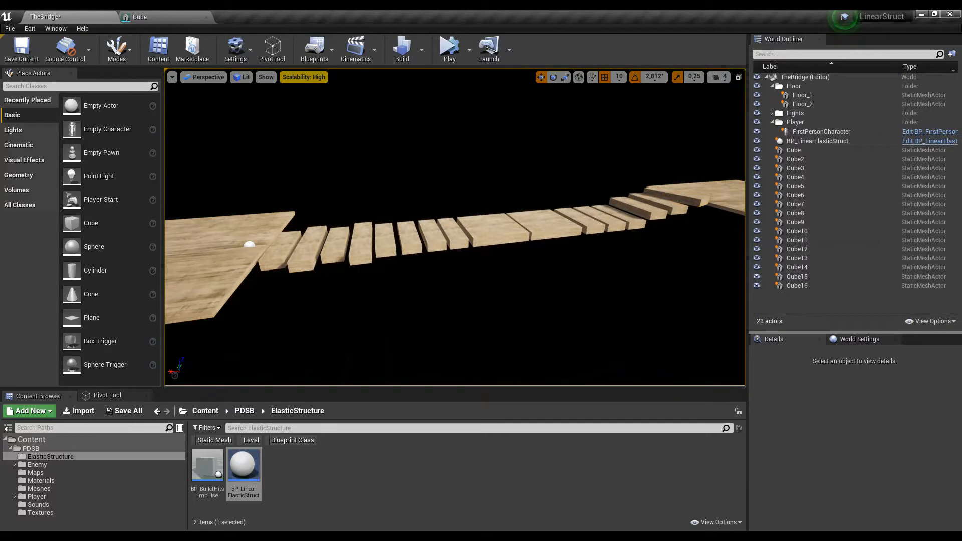
Attach all planks from Cube to Cube16 to the BP_LinearElasticStruct actor as its children.
{"action": "left_click", "coordinate": [796, 285]}
{"action": "left_click", "coordinate": [816, 141], "text": "shift"}
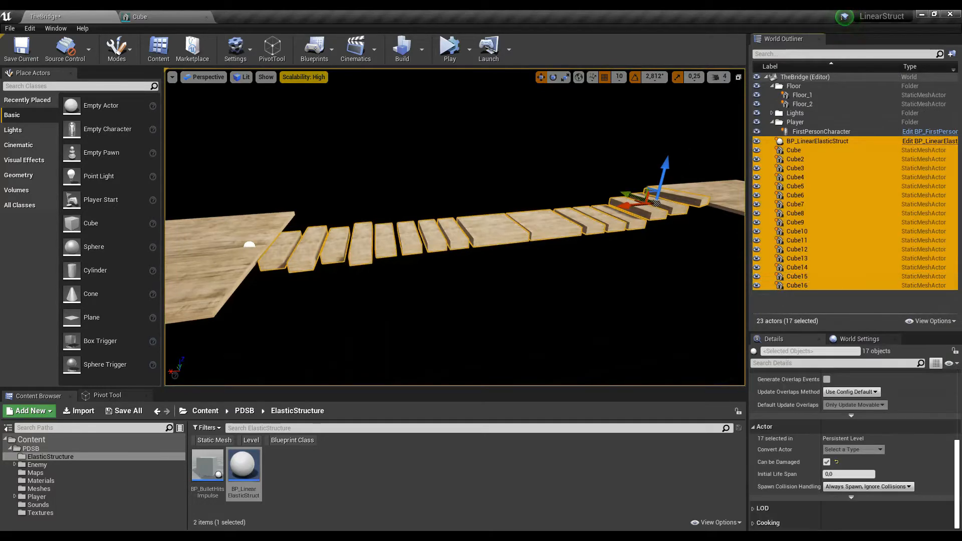
{"action": "left_click", "coordinate": [793, 150]}
{"action": "left_click", "coordinate": [796, 285], "text": "shift"}
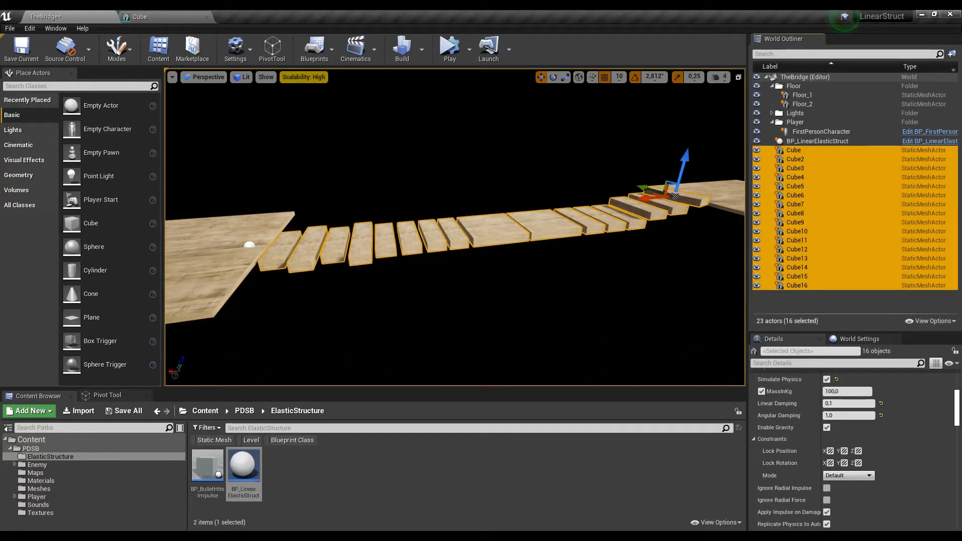
{"action": "left_click_drag", "start_coordinate": [797, 168], "coordinate": [802, 141]}
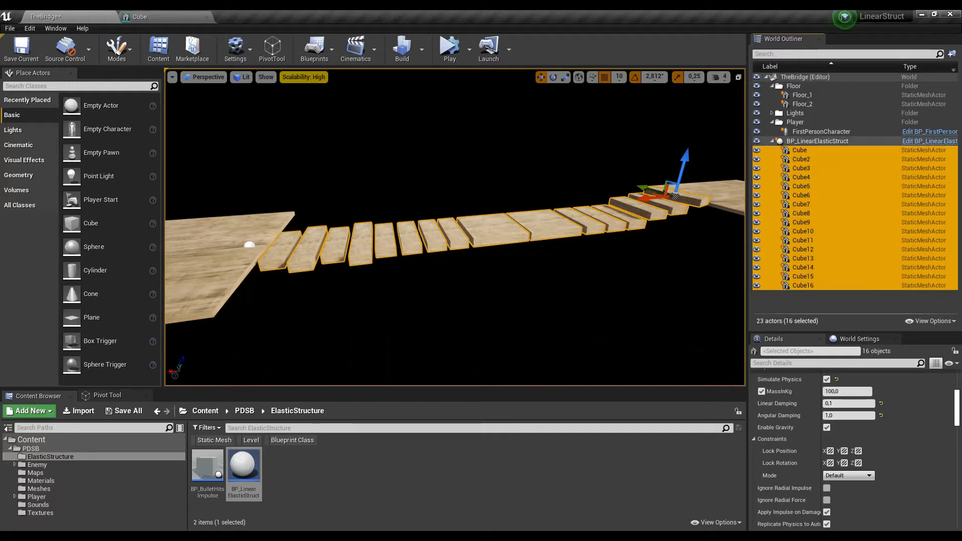
Rotate BP_LinearElasticStruct with its attached planks so the bridge slopes downward, and position its upper end against the first floor.
{"action": "left_click", "coordinate": [801, 142]}
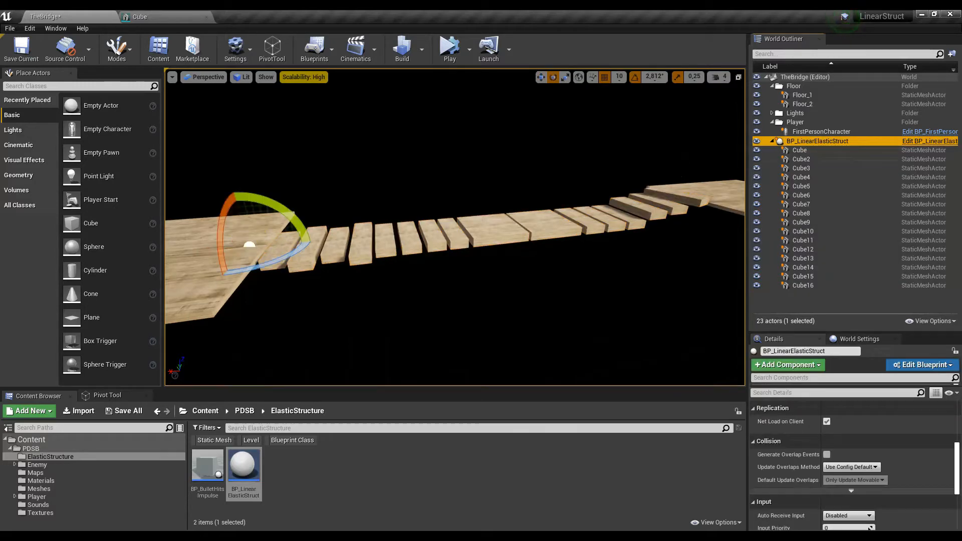
{"action": "left_click_drag", "start_coordinate": [246, 229], "coordinate": [279, 187]}
{"action": "right_click_drag", "start_coordinate": [279, 187], "coordinate": [360, 239]}
{"action": "key", "text": "e"}
{"action": "left_click_drag", "start_coordinate": [351, 185], "coordinate": [378, 220]}
{"action": "key", "text": "w"}
{"action": "left_click_drag", "start_coordinate": [310, 188], "coordinate": [316, 208]}
{"action": "left_click_drag", "start_coordinate": [288, 244], "coordinate": [293, 244]}
{"action": "right_click_drag", "start_coordinate": [451, 226], "coordinate": [556, 258]}
Lower Floor_2 and move it along the bridge so its edge meets the lower end plank.
{"action": "left_click", "coordinate": [576, 180]}
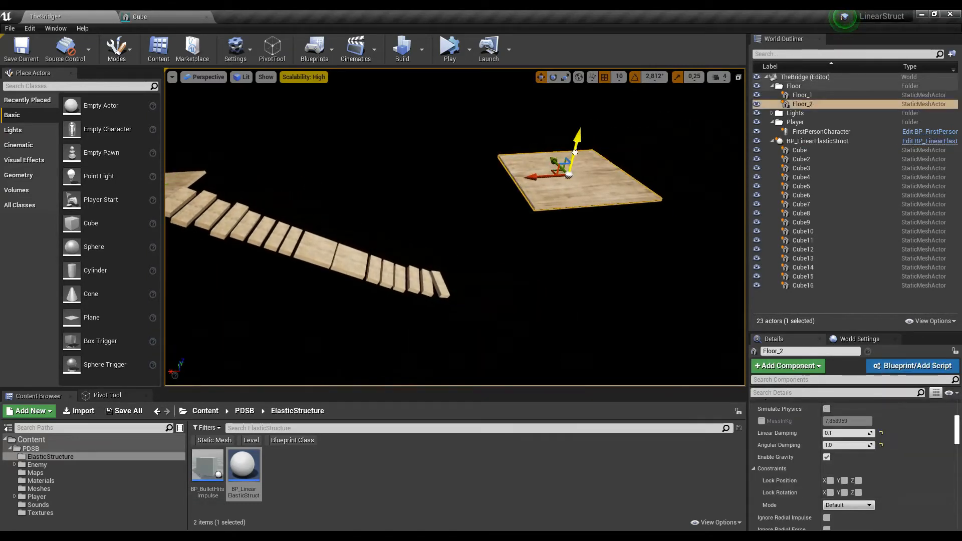
{"action": "left_click_drag", "start_coordinate": [574, 152], "coordinate": [571, 255]}
{"action": "left_click_drag", "start_coordinate": [503, 288], "coordinate": [476, 292]}
{"action": "right_click_drag", "start_coordinate": [476, 291], "coordinate": [451, 306]}
{"action": "key", "text": "w"}
{"action": "left_click_drag", "start_coordinate": [541, 223], "coordinate": [529, 224]}
{"action": "left_click_drag", "start_coordinate": [570, 195], "coordinate": [573, 174]}
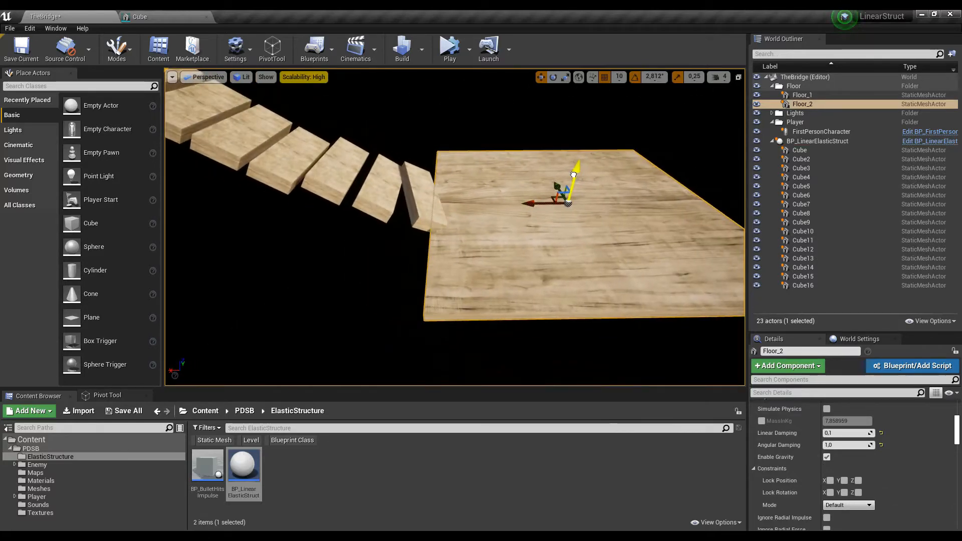
{"action": "mouse_move", "coordinate": [534, 203]}
{"action": "left_mouse_down"}
{"action": "mouse_move", "coordinate": [557, 203]}
{"action": "mouse_move", "coordinate": [542, 204]}
{"action": "left_mouse_up"}
{"action": "right_click_drag", "start_coordinate": [549, 208], "coordinate": [451, 206]}
Play the level, walk down the sloping bridge between the floors, shoot at its planks, and stop playing.
{"action": "left_click", "coordinate": [468, 49]}
{"action": "left_click", "coordinate": [509, 77]}
{"action": "key", "text": "w"}
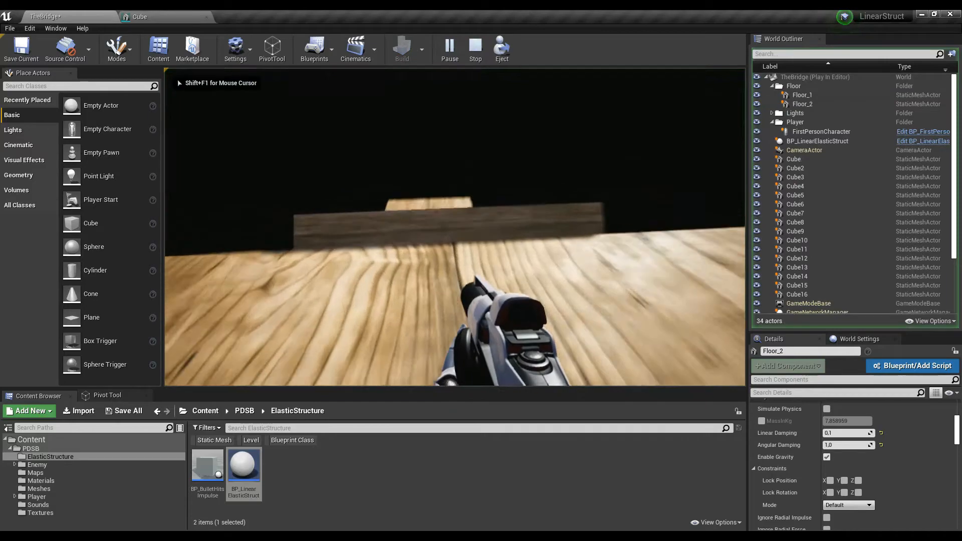
{"action": "key", "text": "w"}
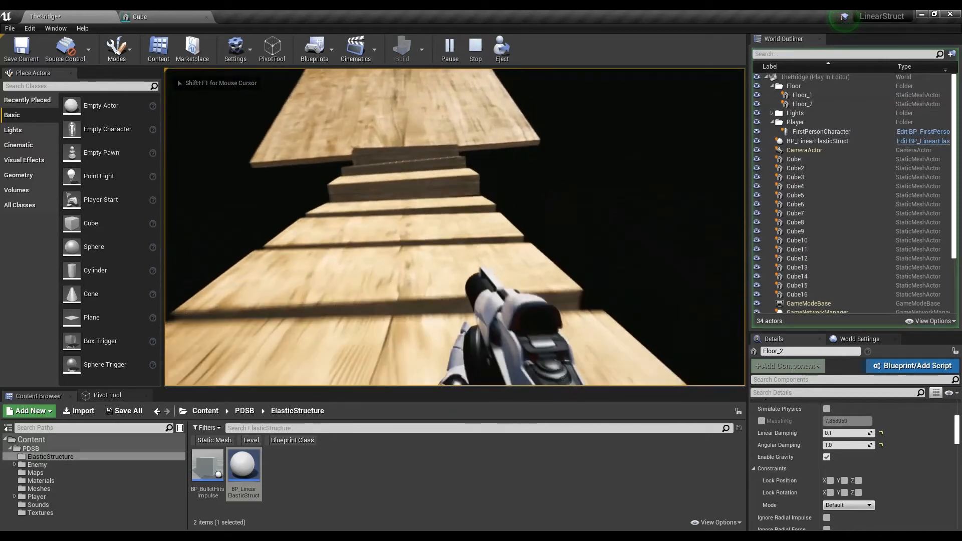
{"action": "key", "text": "w"}
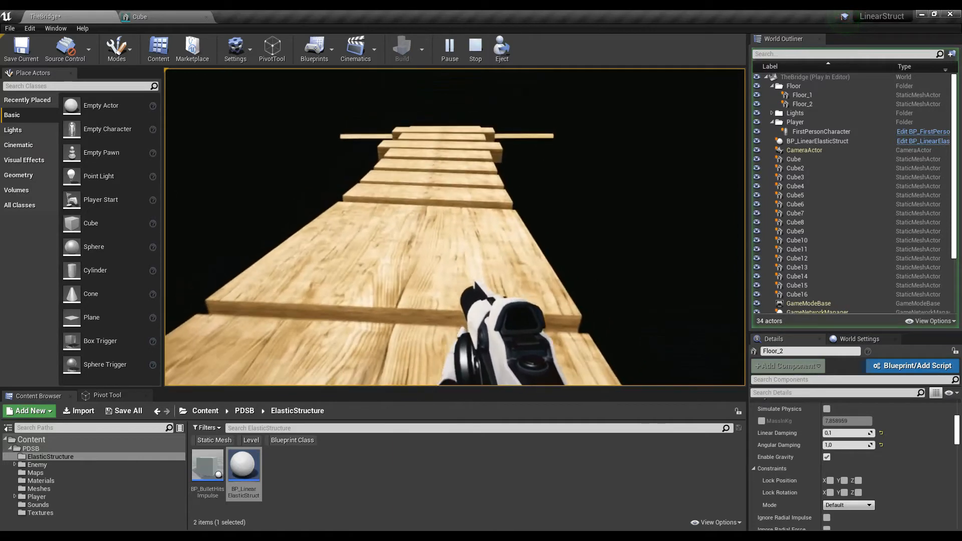
{"action": "key", "text": "w"}
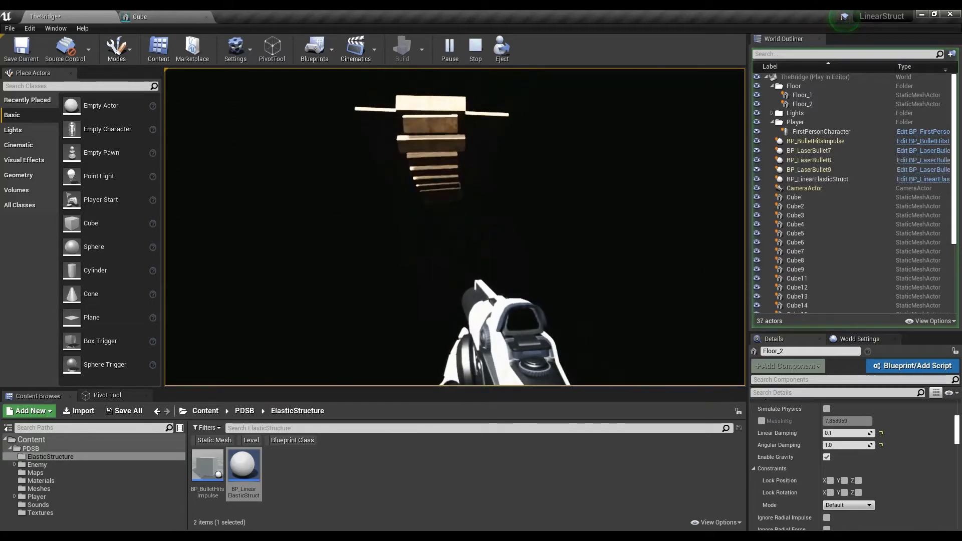
{"action": "left_click", "coordinate": [454, 227]}
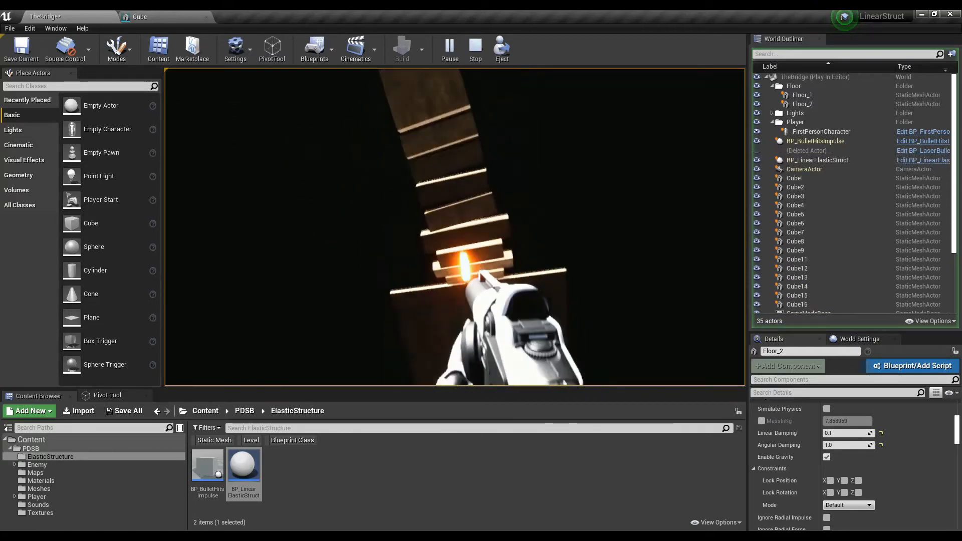
{"action": "key", "text": "Escape"}
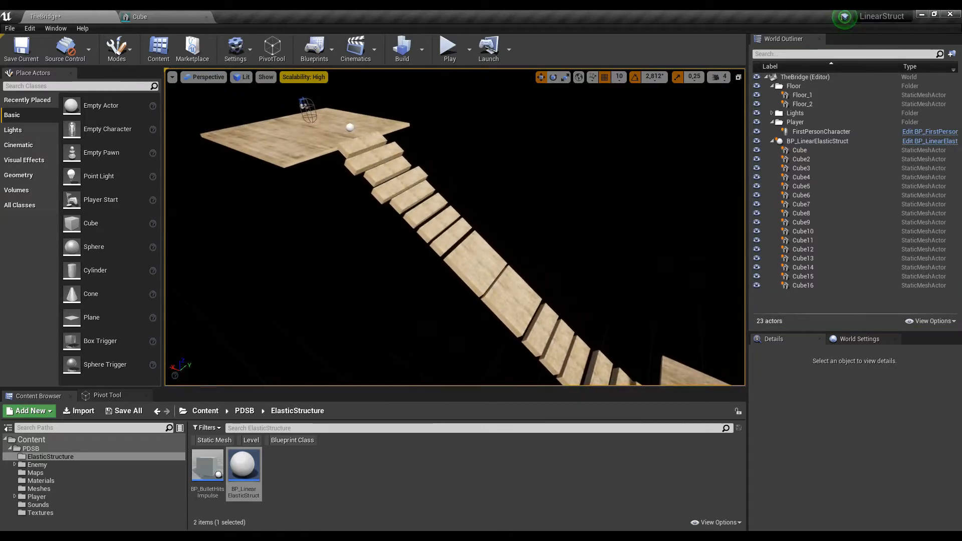
Undo the downward rotation and repositioning of the plank bridge and the lowering of Floor_2.
{"action": "left_click", "coordinate": [438, 221]}
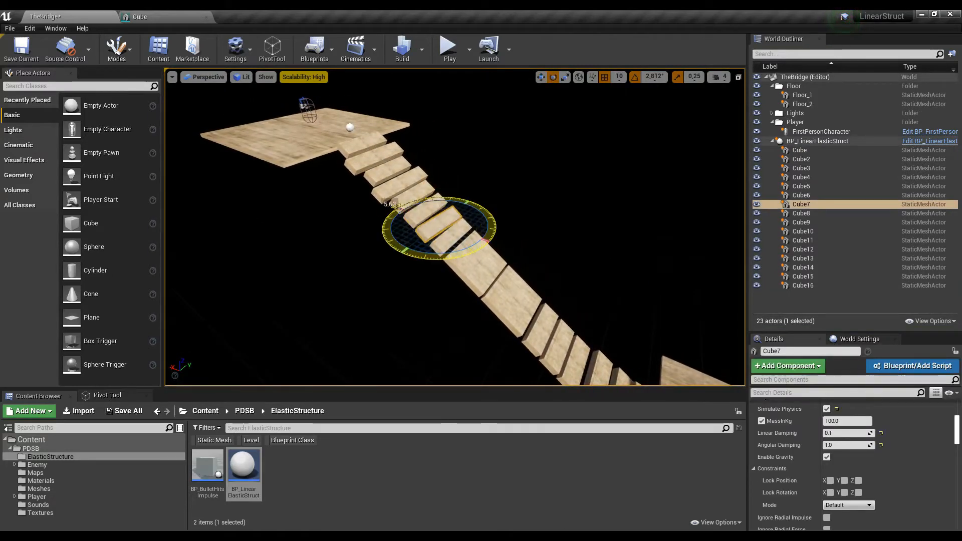
{"action": "key", "text": "ctrl+z"}
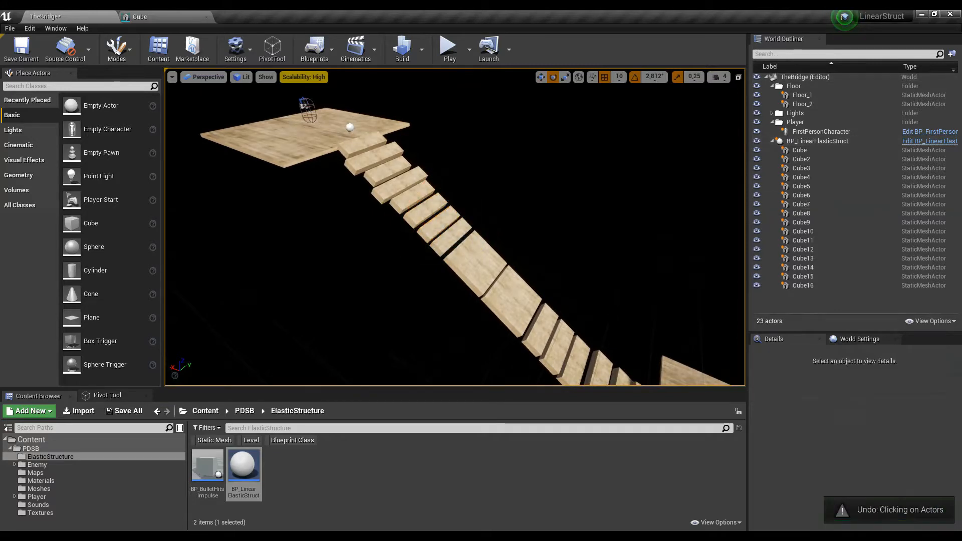
{"action": "left_click", "coordinate": [373, 157]}
{"action": "right_click_drag", "start_coordinate": [373, 158], "coordinate": [456, 261]}
{"action": "left_click", "coordinate": [401, 192]}
{"action": "left_click", "coordinate": [353, 168]}
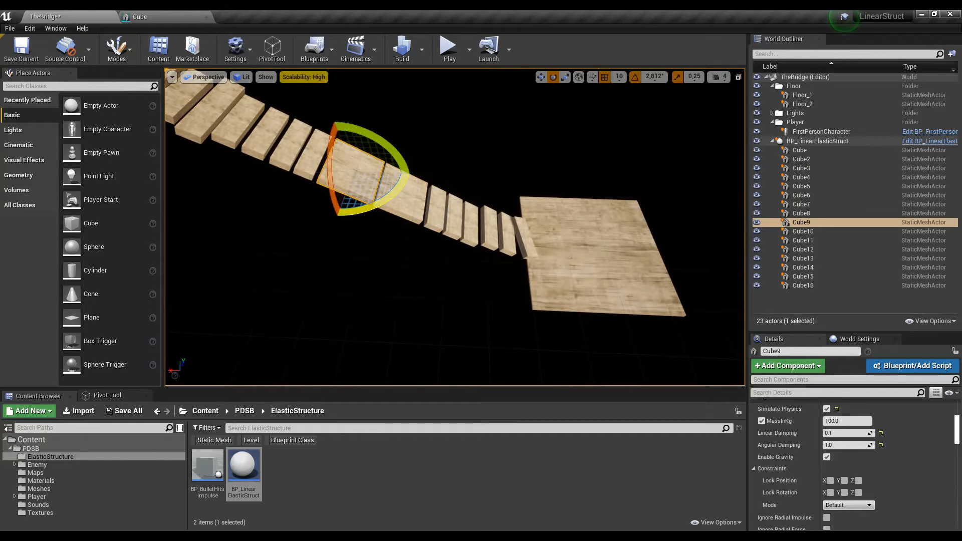
{"action": "right_click_drag", "start_coordinate": [353, 168], "coordinate": [281, 135]}
{"action": "key", "text": "ctrl+z"}
{"action": "key", "text": "ctrl+z"}
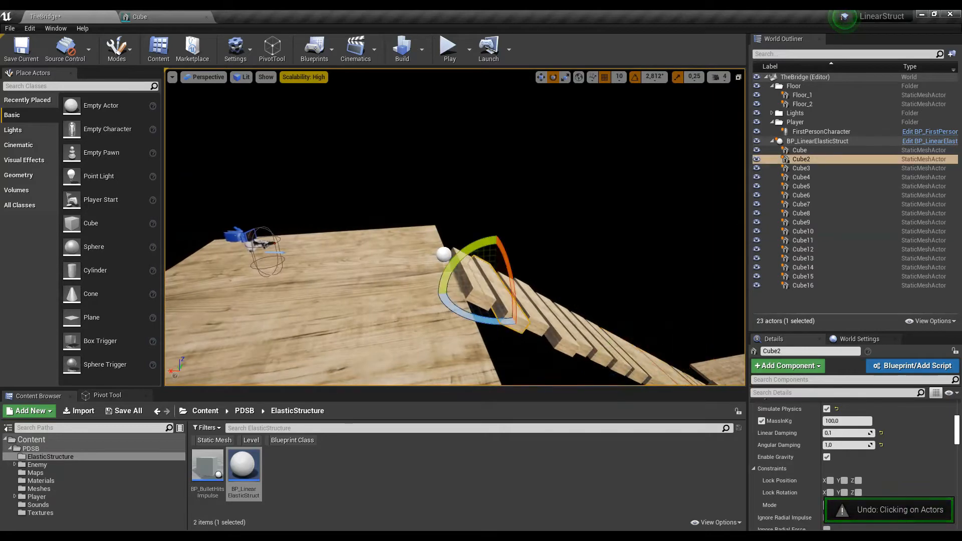
{"action": "key", "text": "ctrl+z"}
{"action": "key", "text": "ctrl+z"}
{"action": "key", "text": "ctrl+z"}
{"action": "key", "text": "ctrl+z"}
{"action": "right_click_drag", "start_coordinate": [281, 135], "coordinate": [380, 145]}
{"action": "key", "text": "s"}
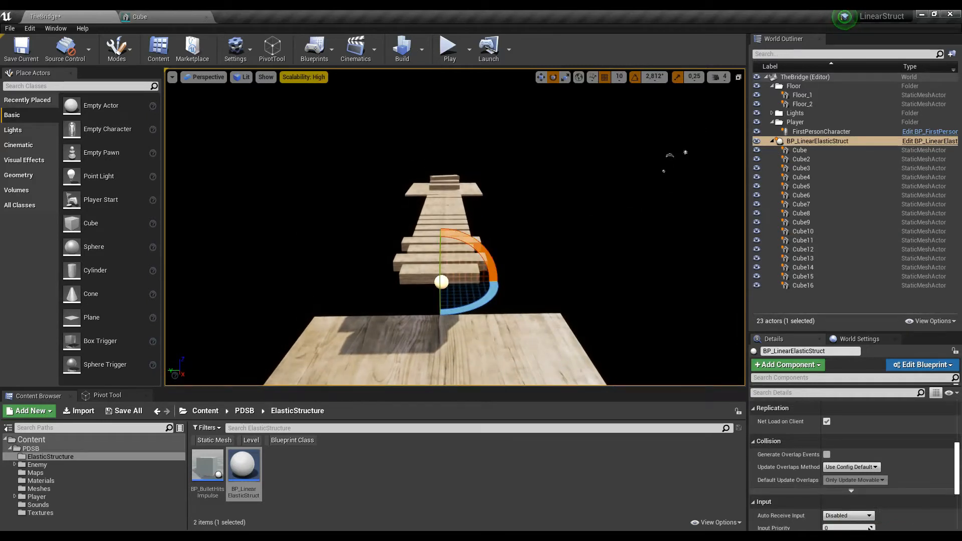
Rotate BP_LinearElasticStruct by roughly a quarter turn around the bridge's length so the attached planks stand upright.
{"action": "left_click", "coordinate": [842, 150]}
{"action": "left_click", "coordinate": [817, 140]}
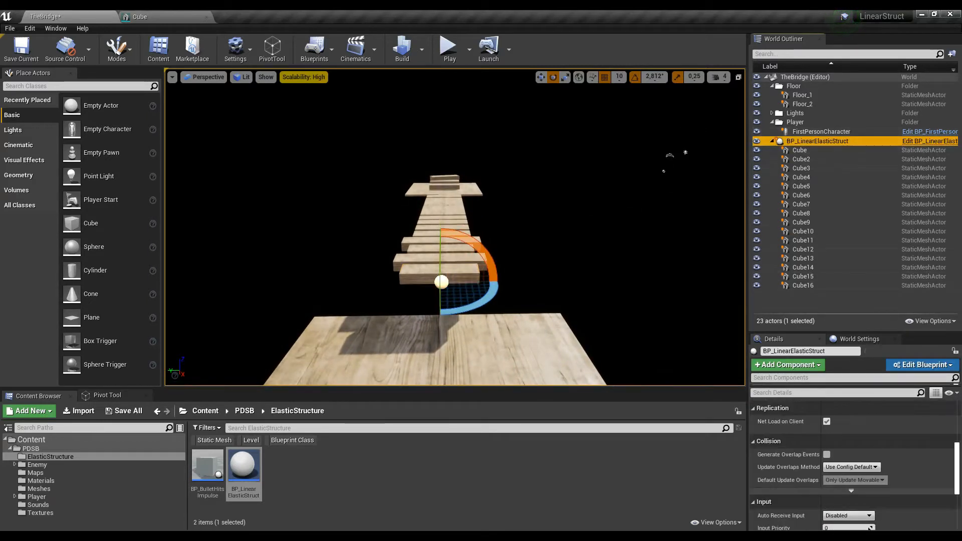
{"action": "left_click_drag", "start_coordinate": [492, 258], "coordinate": [441, 311]}
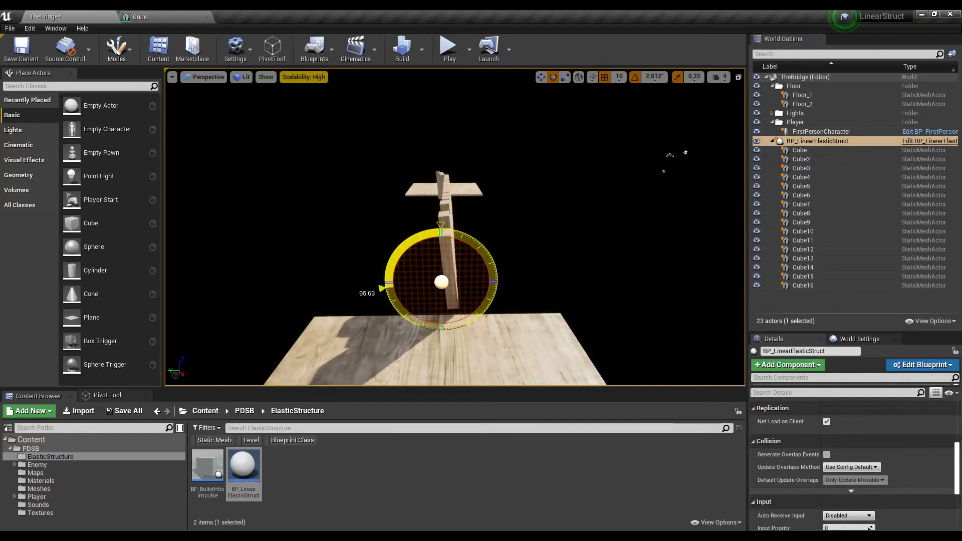
Move BP_LinearElasticStruct along the rear edge of Floor_1 and adjust its depth and height to form a fence.
{"action": "right_click_drag", "start_coordinate": [441, 280], "coordinate": [569, 285]}
{"action": "key", "text": "w"}
{"action": "left_click_drag", "start_coordinate": [538, 261], "coordinate": [779, 263]}
{"action": "key", "text": "f"}
{"action": "left_click_drag", "start_coordinate": [521, 178], "coordinate": [521, 180]}
{"action": "left_click_drag", "start_coordinate": [534, 233], "coordinate": [551, 250]}
{"action": "left_click_drag", "start_coordinate": [537, 199], "coordinate": [537, 190]}
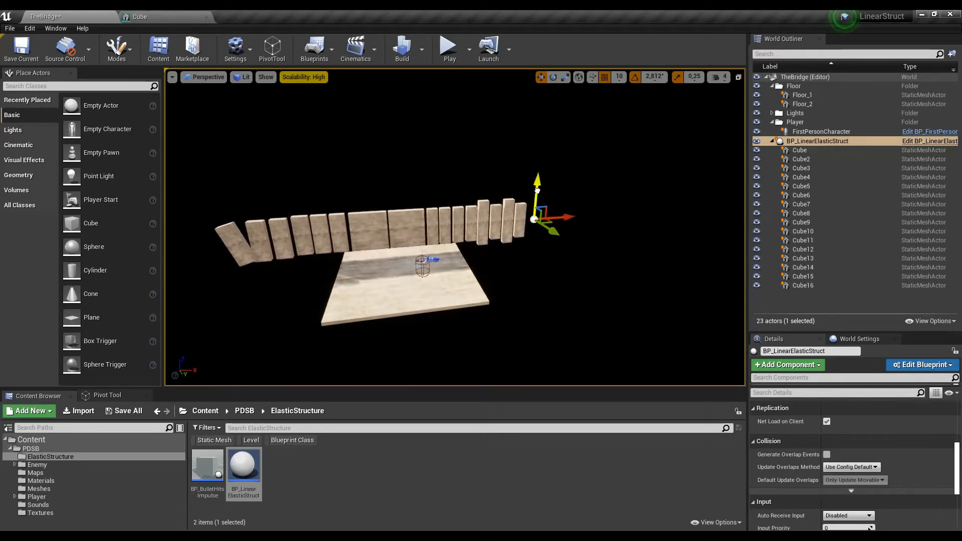
Scale Floor_1 along its X axis so it spans the full row of fence planks.
{"action": "left_click", "coordinate": [407, 291]}
{"action": "key", "text": "r"}
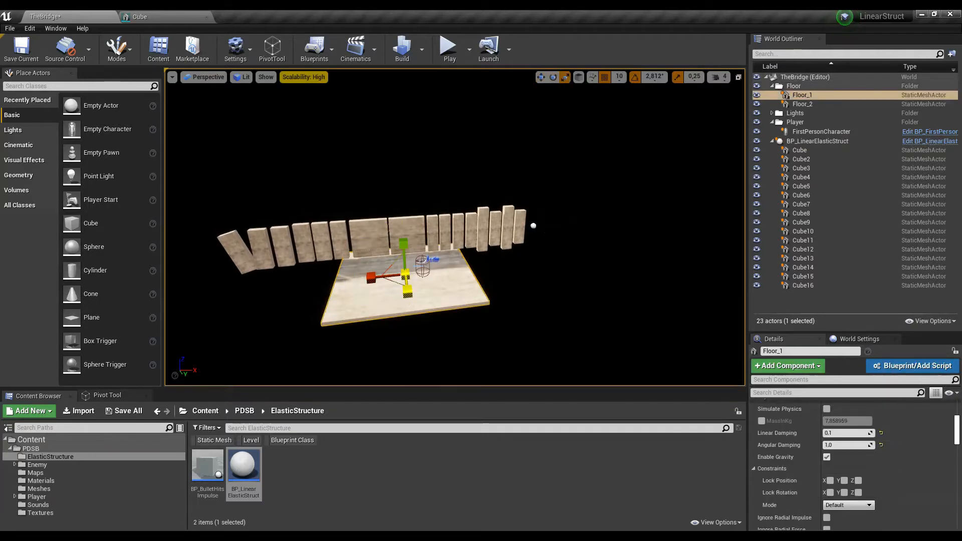
{"action": "left_click_drag", "start_coordinate": [370, 278], "coordinate": [330, 281]}
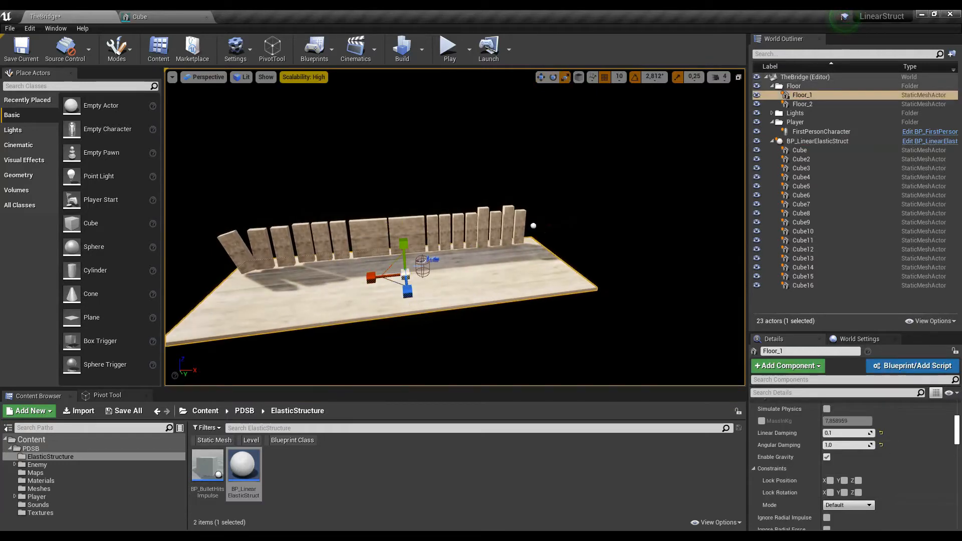
Play the level, shoot at several upright fence planks, and stop playing.
{"action": "left_click", "coordinate": [449, 49]}
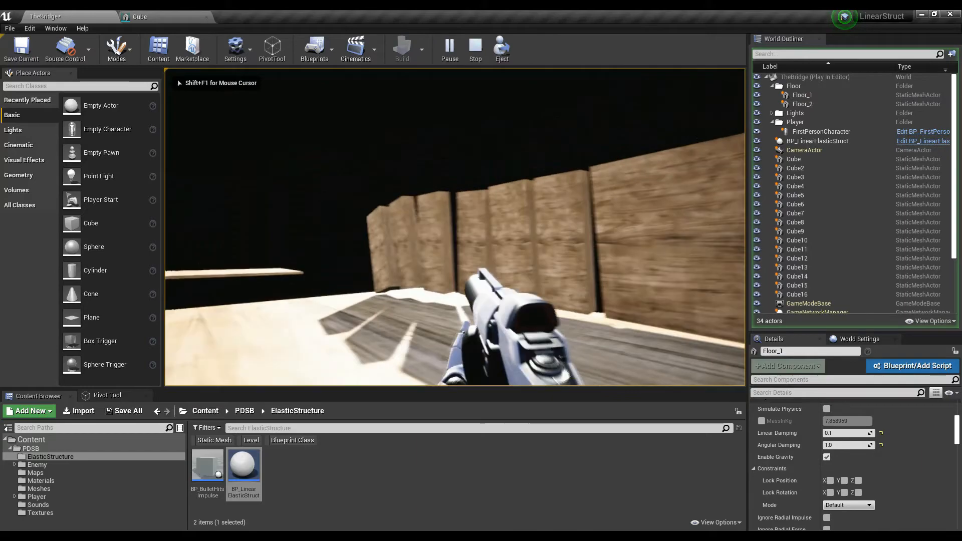
{"action": "left_click", "coordinate": [454, 227]}
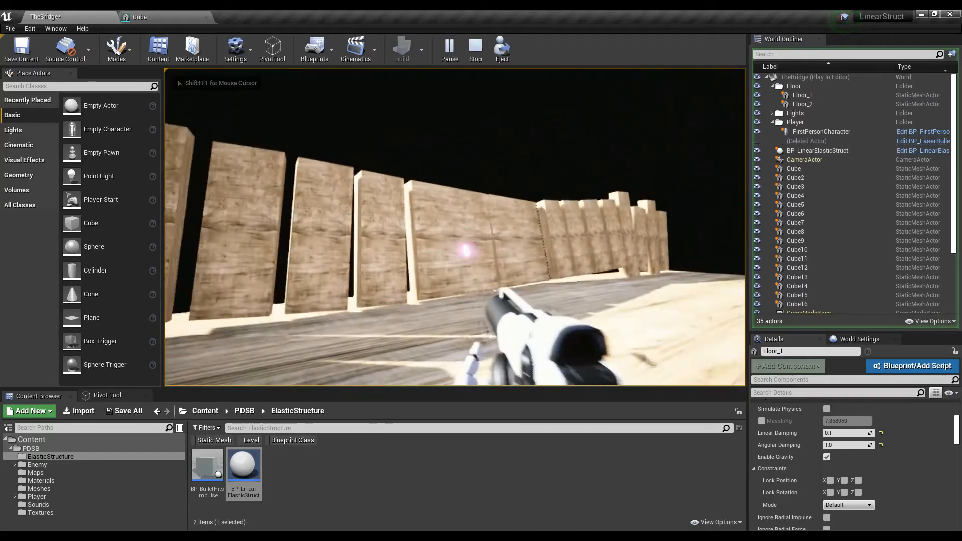
{"action": "left_click", "coordinate": [454, 227]}
{"action": "left_click", "coordinate": [455, 227]}
{"action": "left_click", "coordinate": [455, 227]}
{"action": "left_click", "coordinate": [455, 227]}
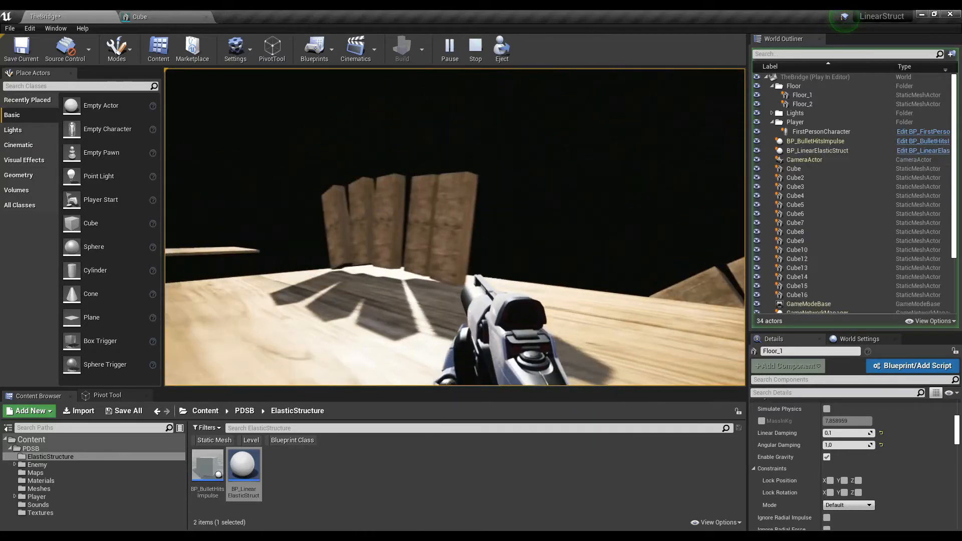
{"action": "key", "text": "Escape"}
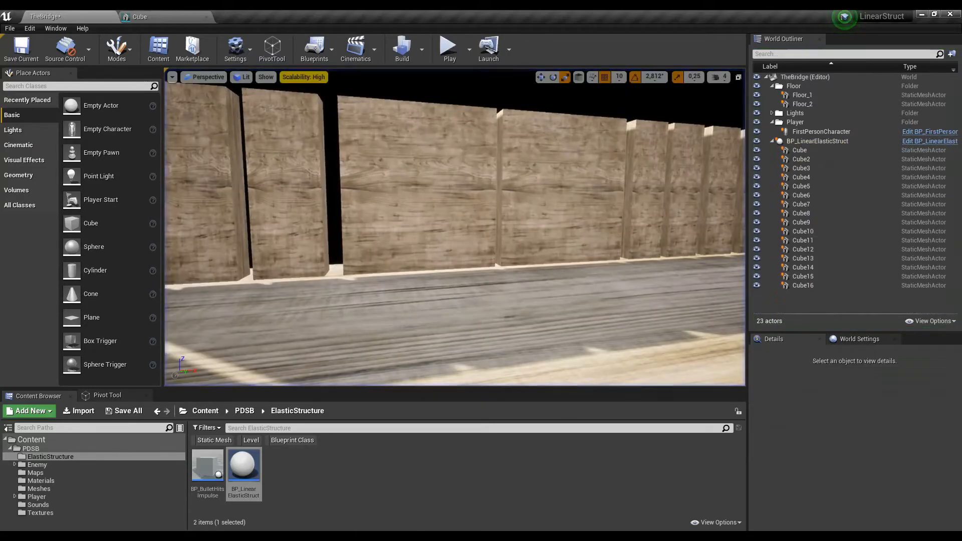
Examine the position and rotation locks of the fence's end planks, Cube16 and Cube.
{"action": "scroll", "coordinate": [455, 227], "scroll_direction": "down", "scroll_amount": 3}
{"action": "left_click", "coordinate": [295, 270]}
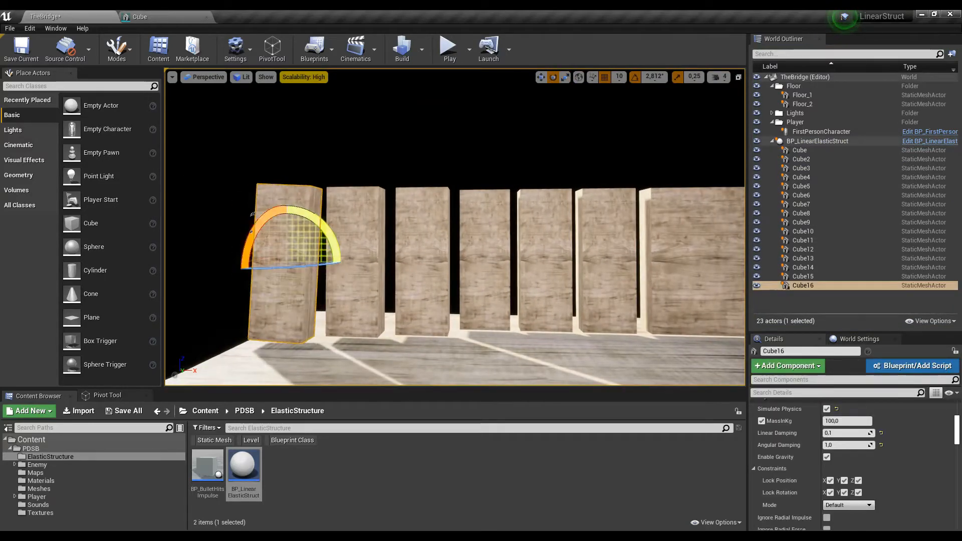
{"action": "right_click_drag", "start_coordinate": [454, 227], "coordinate": [606, 227]}
{"action": "key", "text": "a"}
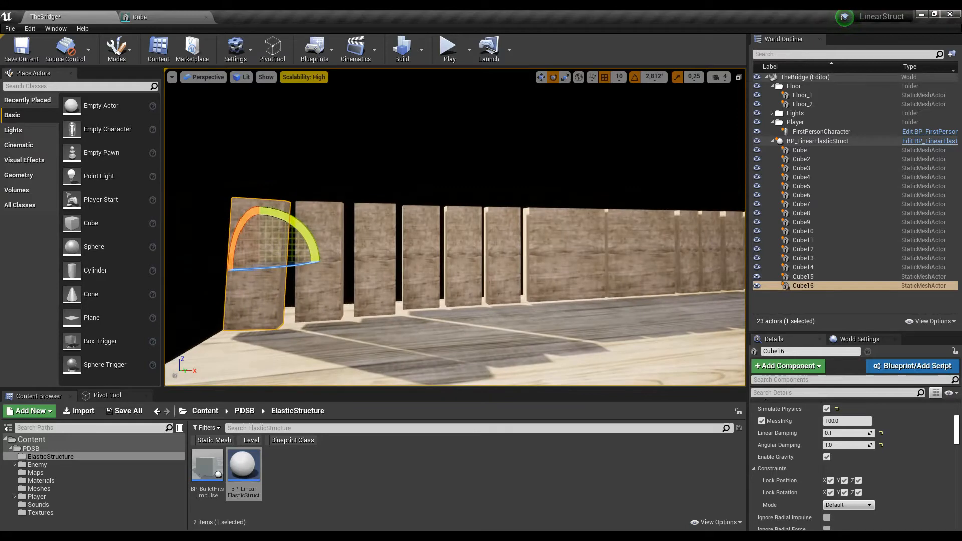
{"action": "left_click_drag", "start_coordinate": [322, 259], "coordinate": [322, 259]}
{"action": "right_click_drag", "start_coordinate": [322, 259], "coordinate": [370, 259]}
{"action": "key", "text": "a"}
{"action": "key", "text": "d"}
{"action": "key", "text": "d"}
{"action": "key", "text": "w"}
{"action": "right_click_drag", "start_coordinate": [451, 235], "coordinate": [401, 236]}
{"action": "key", "text": "a"}
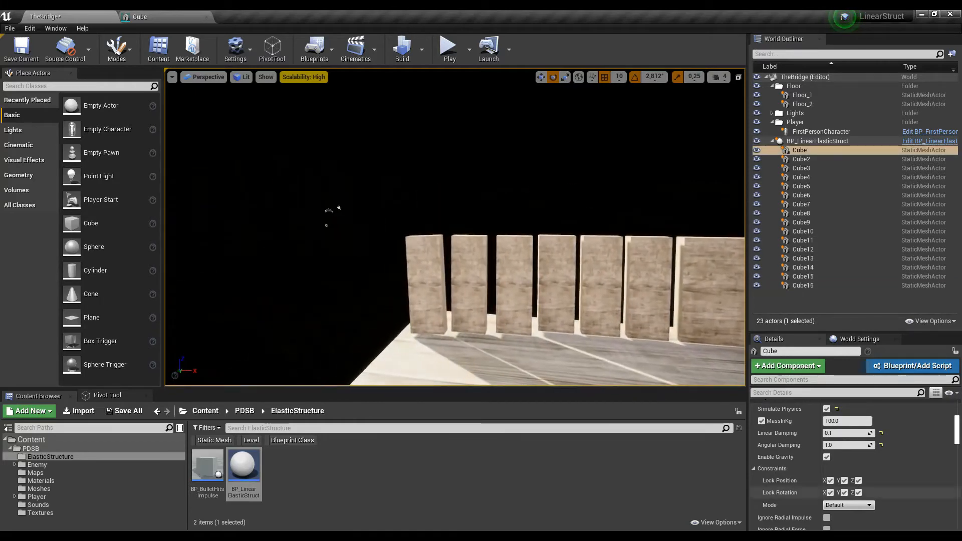
{"action": "scroll", "coordinate": [851, 465], "scroll_direction": "down", "scroll_amount": 2}
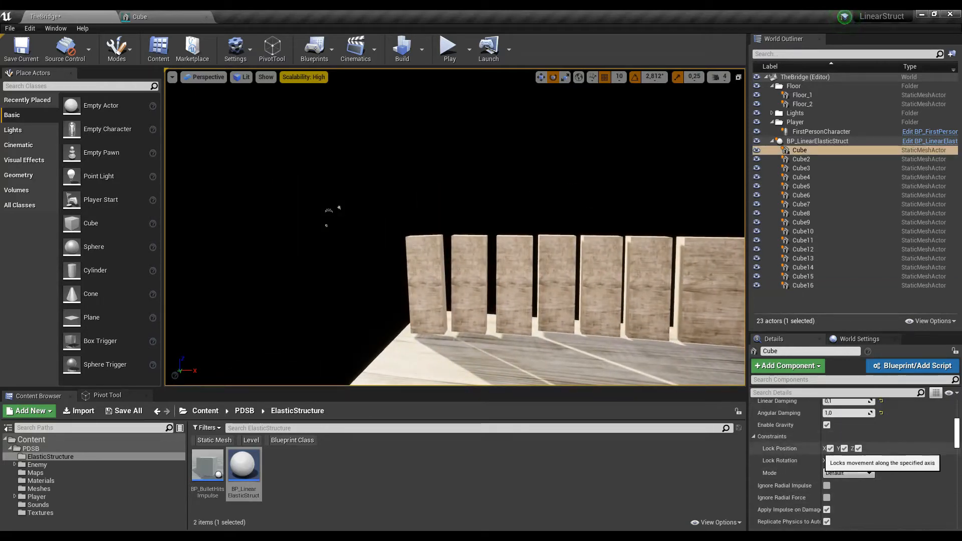
Clear the X, Y and Z position and rotation locks on end plank Cube16.
{"action": "left_click", "coordinate": [426, 284]}
{"action": "right_click_drag", "start_coordinate": [426, 284], "coordinate": [551, 285]}
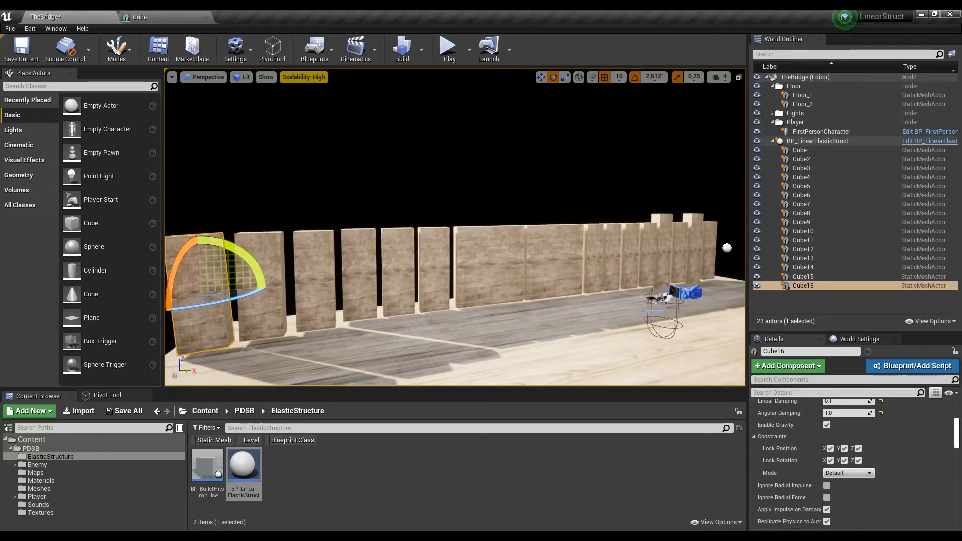
{"action": "left_click", "coordinate": [858, 448]}
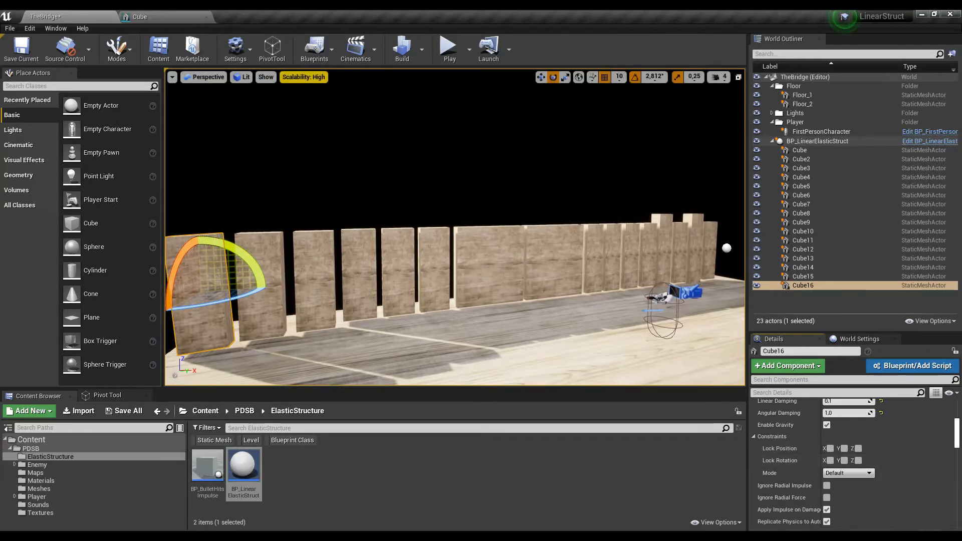
Play the level, walk up to the fence, jump onto its planks, and stop playing.
{"action": "key", "text": "alt+p"}
{"action": "left_click", "coordinate": [454, 227]}
{"action": "key", "text": "a"}
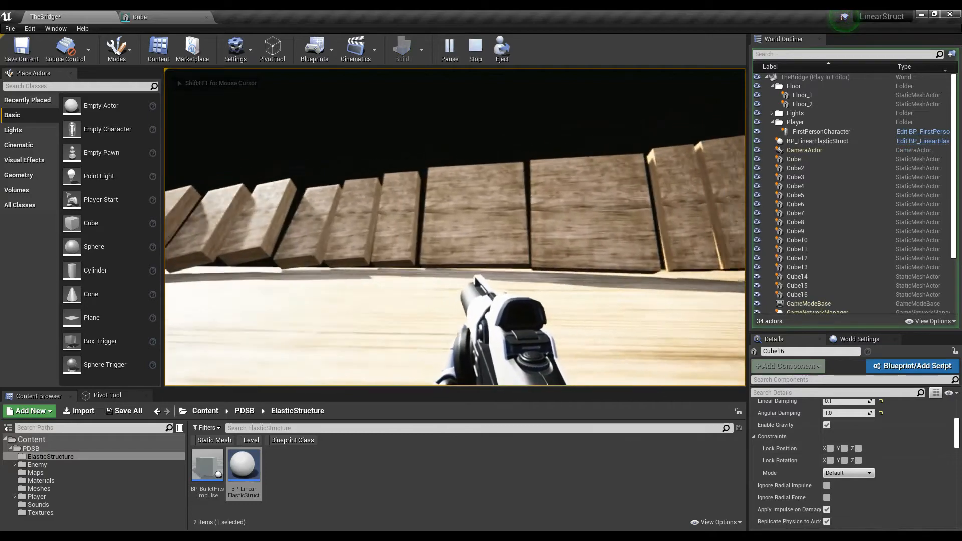
{"action": "key", "text": "w"}
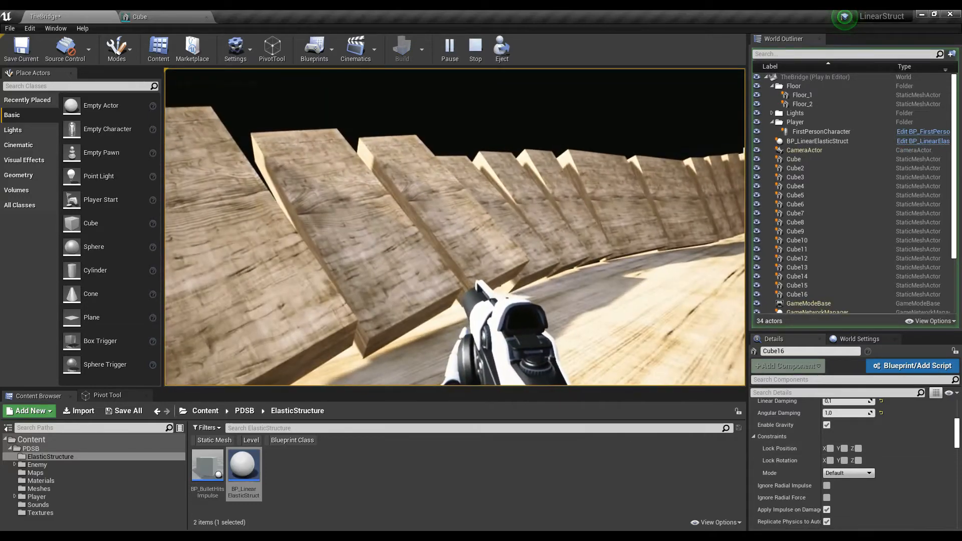
{"action": "key", "text": "space"}
{"action": "key", "text": "w"}
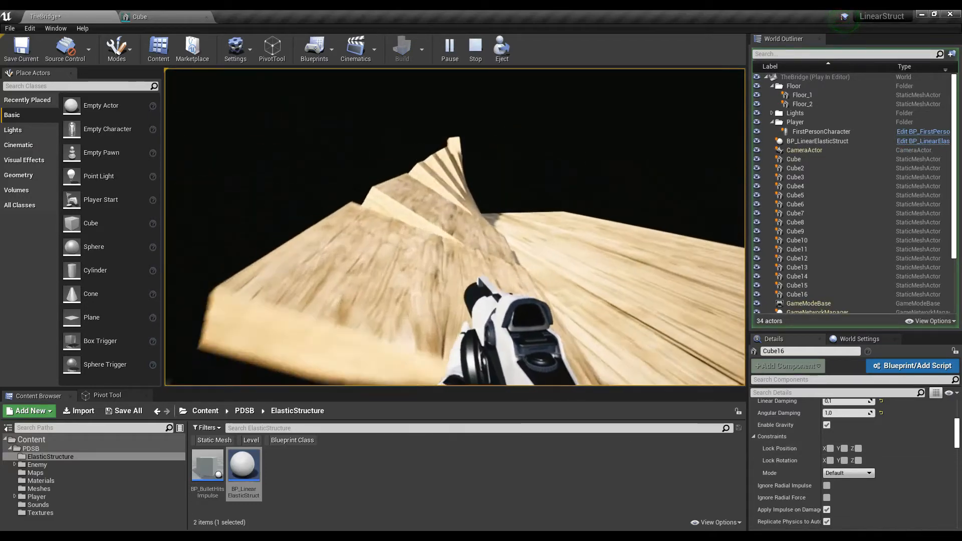
{"action": "key", "text": "w"}
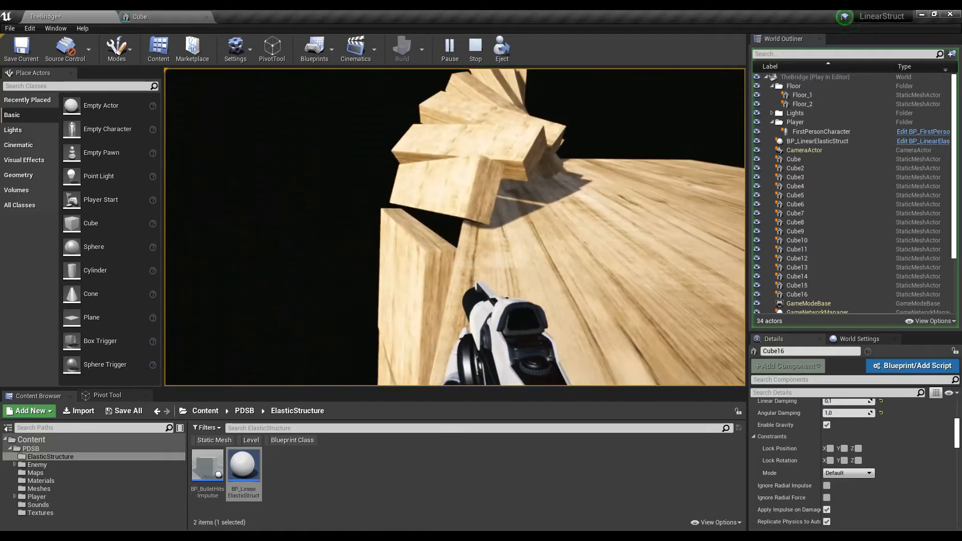
{"action": "key", "text": "Escape"}
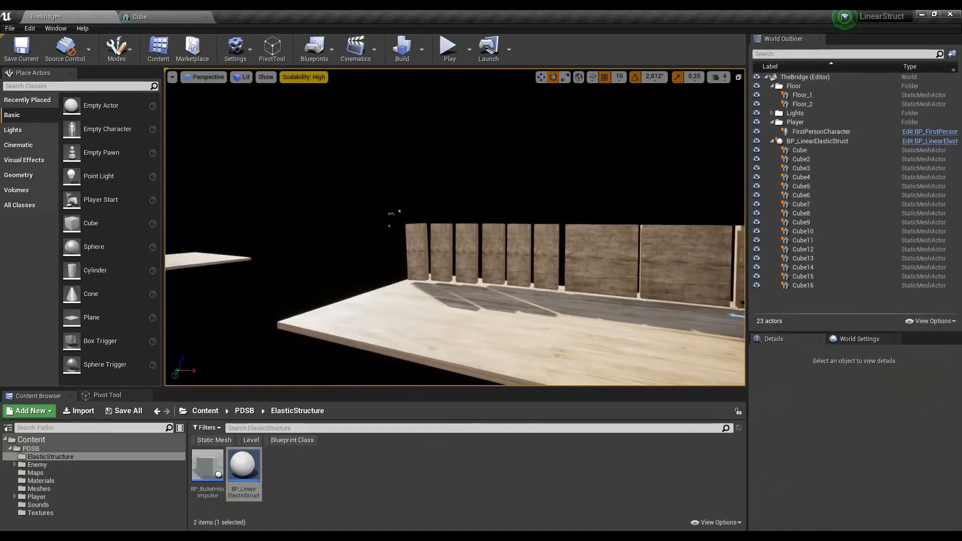
Lock the position and rotation of middle plank Cube10 on the X, Y and Z axes.
{"action": "left_click", "coordinate": [417, 250]}
{"action": "left_click", "coordinate": [423, 217]}
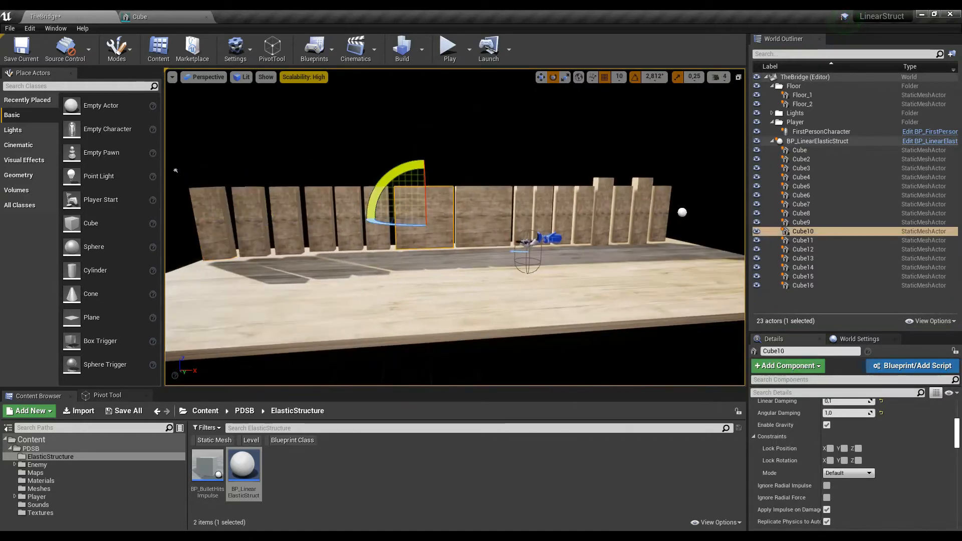
{"action": "left_click", "coordinate": [858, 449]}
{"action": "left_click", "coordinate": [858, 460]}
{"action": "left_click", "coordinate": [830, 460]}
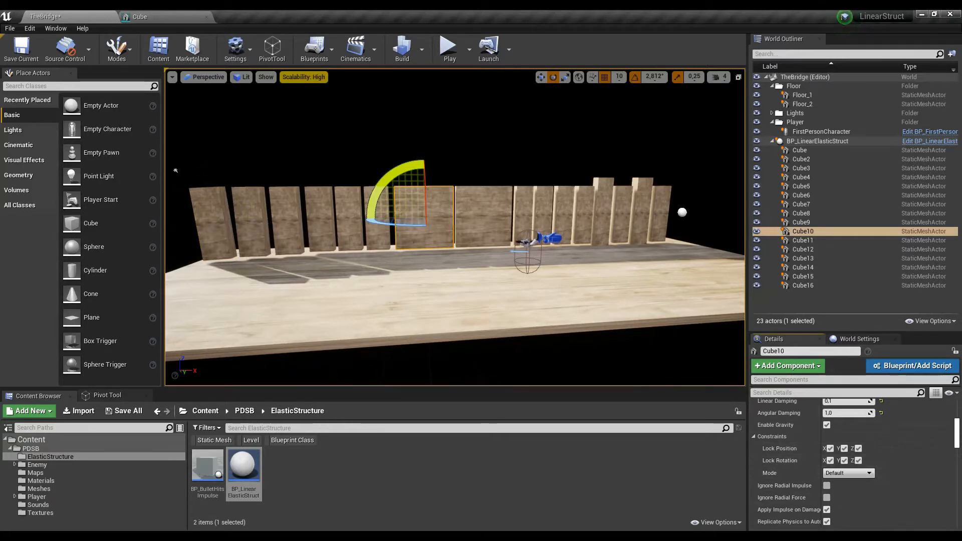
Play the level, shoot the fence planks around locked plank Cube10, and stop playing.
{"action": "key", "text": "alt+p"}
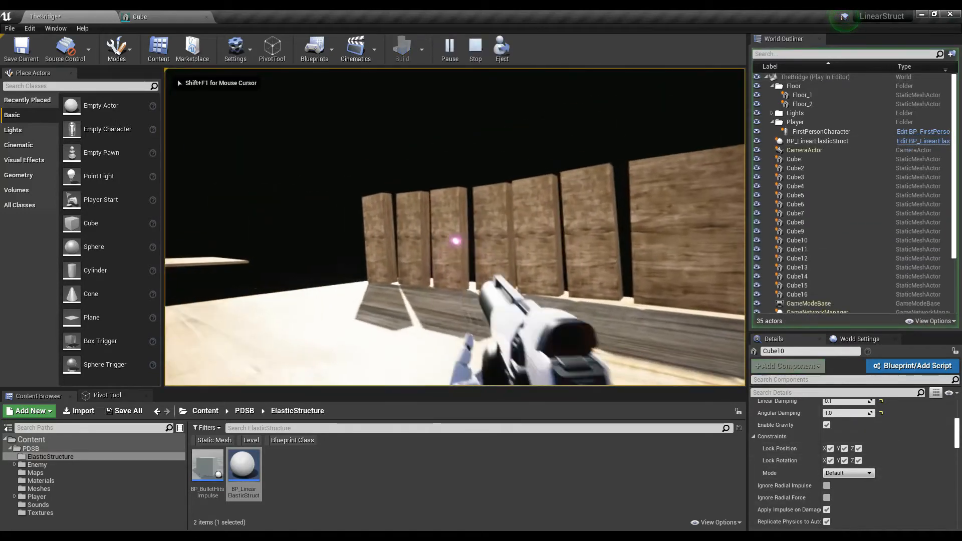
{"action": "left_click", "coordinate": [455, 226]}
{"action": "left_click", "coordinate": [454, 227]}
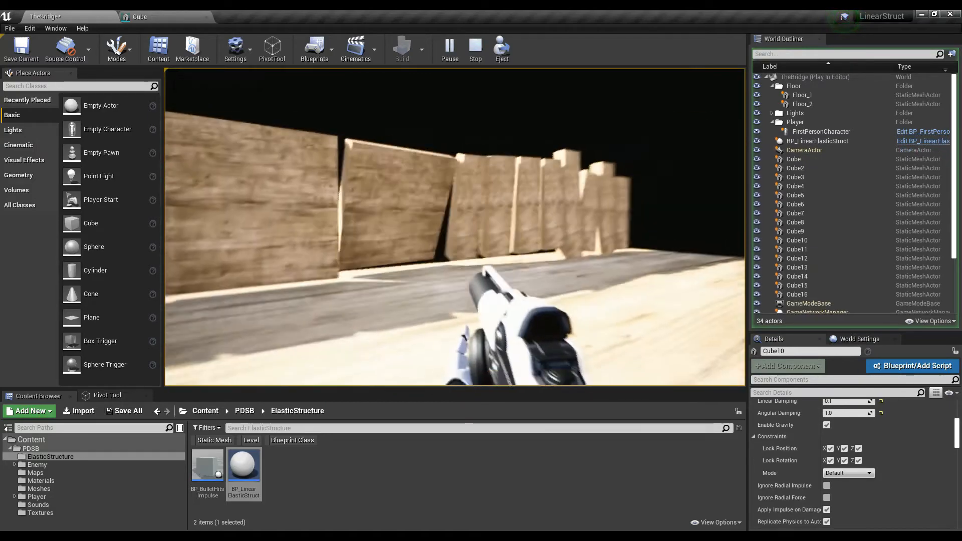
{"action": "left_click", "coordinate": [455, 227]}
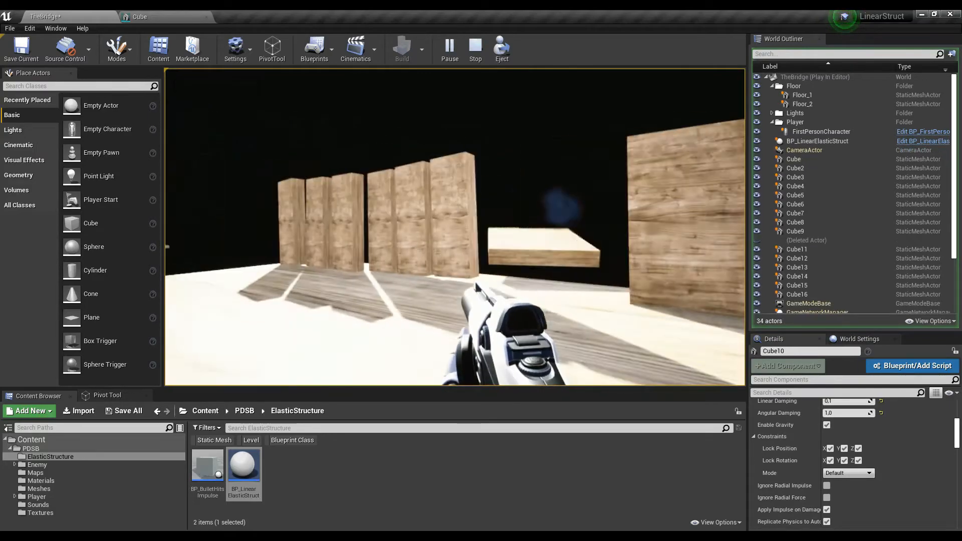
{"action": "left_click", "coordinate": [455, 226]}
{"action": "left_click", "coordinate": [455, 226]}
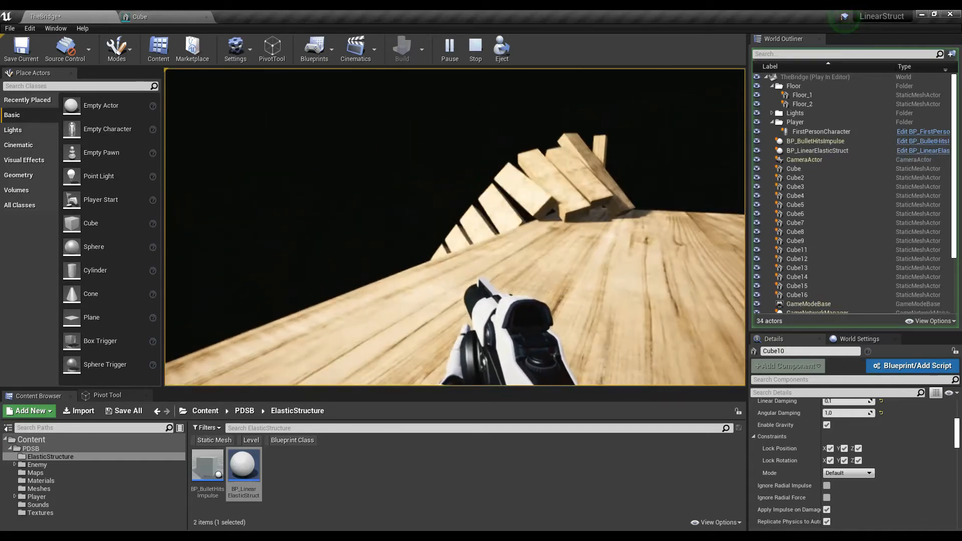
{"action": "key", "text": "Escape"}
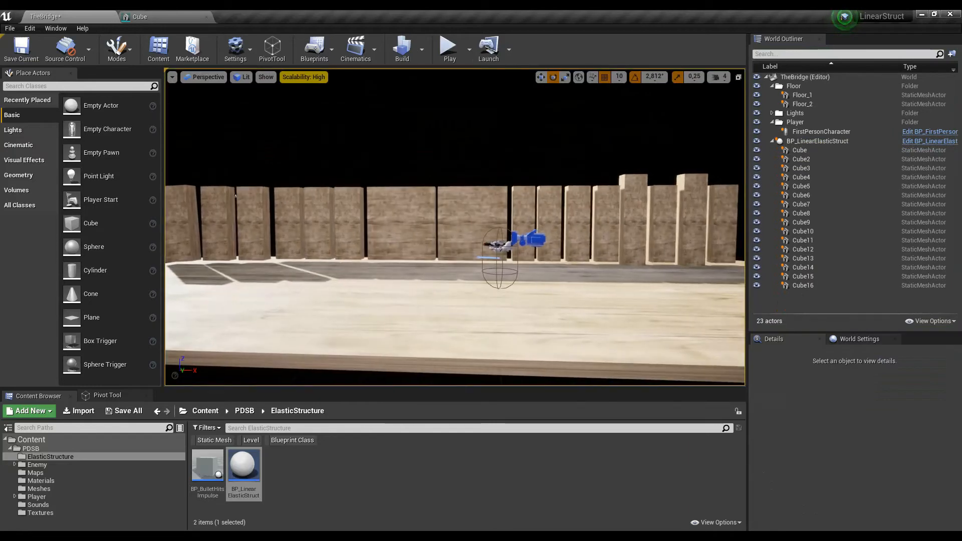
Consult the Notepad list of structures, and rotate BP_LinearElasticStruct so its row of planks rises vertically like a tree.
{"action": "right_click_drag", "start_coordinate": [235, 195], "coordinate": [183, 198]}
{"action": "key", "text": "alt+Tab"}
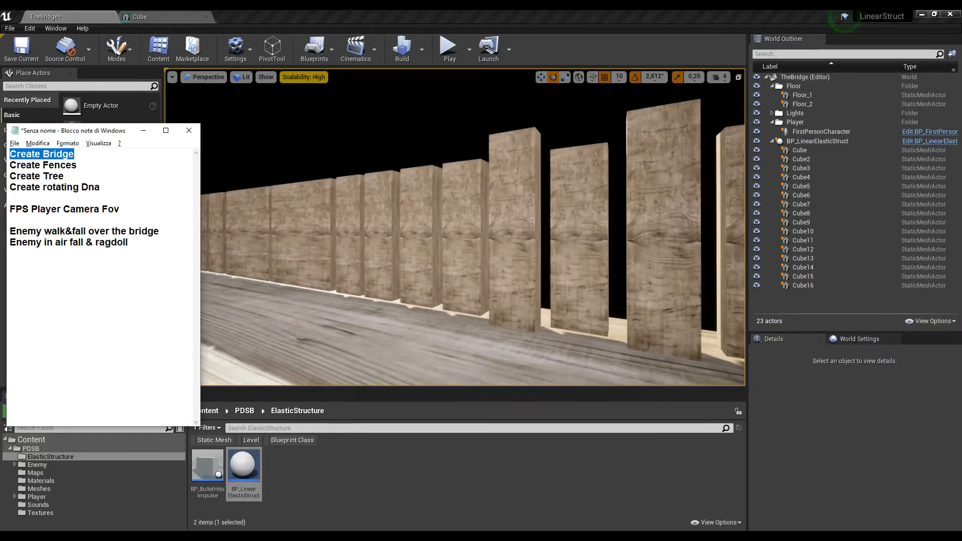
{"action": "right_click_drag", "start_coordinate": [455, 226], "coordinate": [591, 205]}
{"action": "key", "text": "s"}
{"action": "key", "text": "w"}
{"action": "key", "text": "a"}
{"action": "left_click", "coordinate": [490, 312]}
{"action": "left_click_drag", "start_coordinate": [451, 276], "coordinate": [529, 276]}
{"action": "right_click_drag", "start_coordinate": [529, 275], "coordinate": [466, 320]}
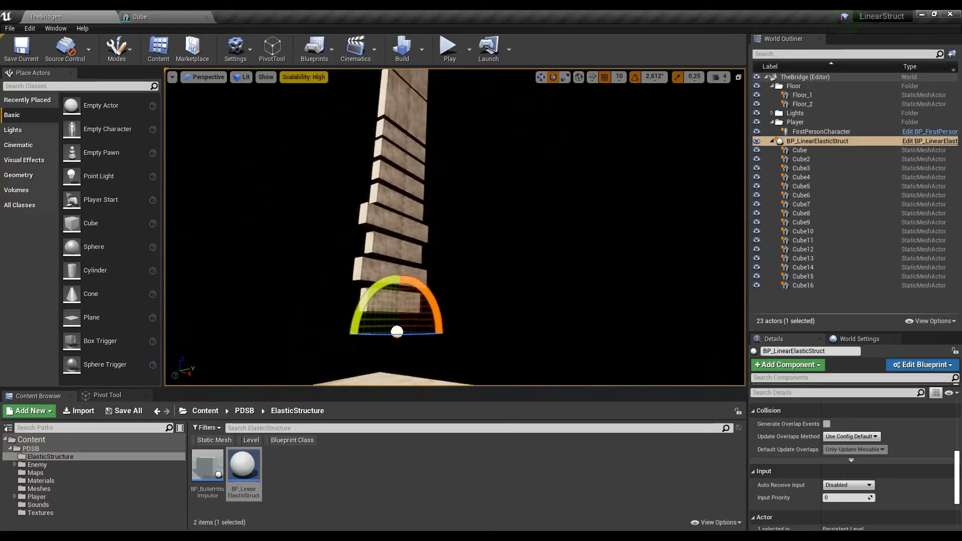
Delete the upper planks Cube4 through Cube16, keeping only Cube, Cube2 and Cube3 under BP_LinearElasticStruct.
{"action": "left_click", "coordinate": [799, 149]}
{"action": "key", "text": "Down"}
{"action": "key", "text": "Down"}
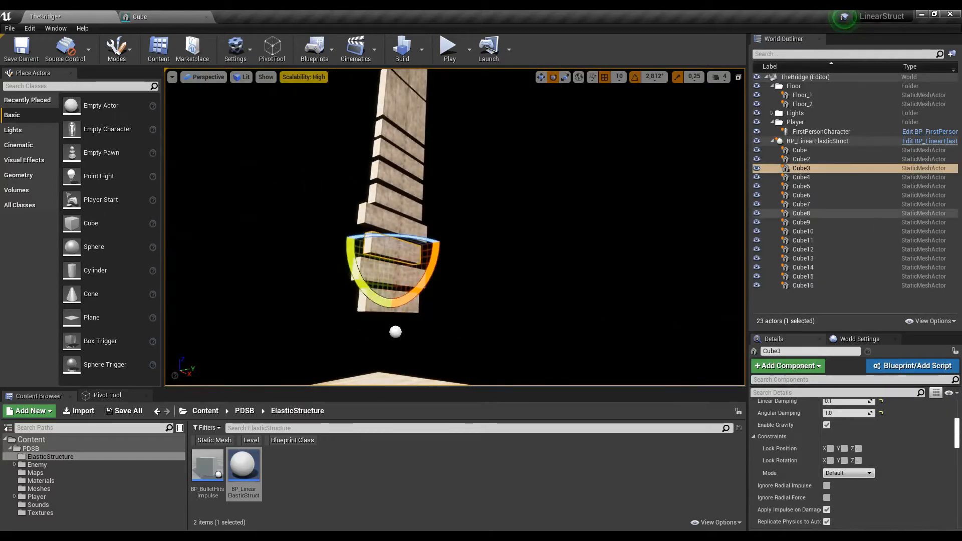
{"action": "left_click", "coordinate": [821, 177]}
{"action": "left_click", "coordinate": [821, 285], "text": "shift"}
{"action": "key", "text": "Delete"}
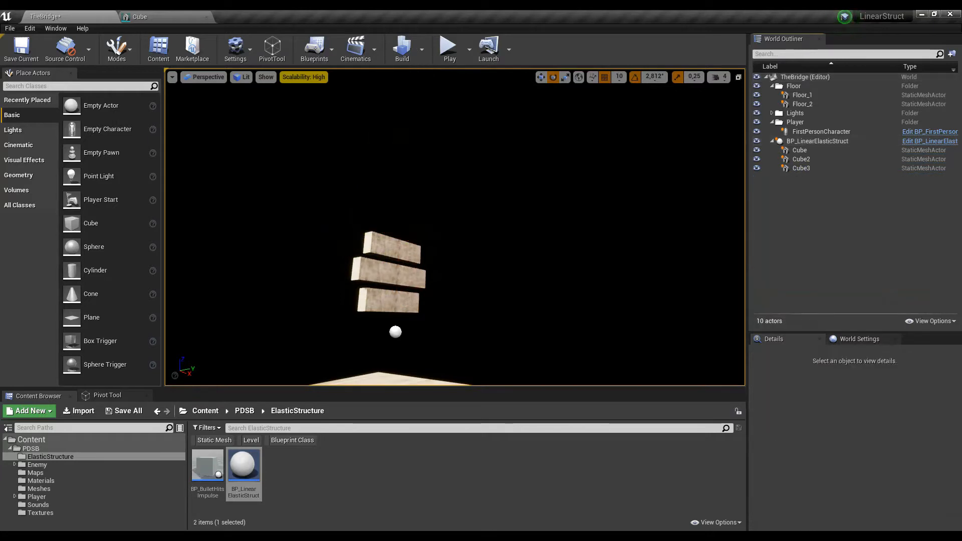
Lower BP_LinearElasticStruct with its three planks and slide it sideways onto the wooden floor.
{"action": "right_click_drag", "start_coordinate": [395, 331], "coordinate": [402, 332]}
{"action": "left_click", "coordinate": [389, 331]}
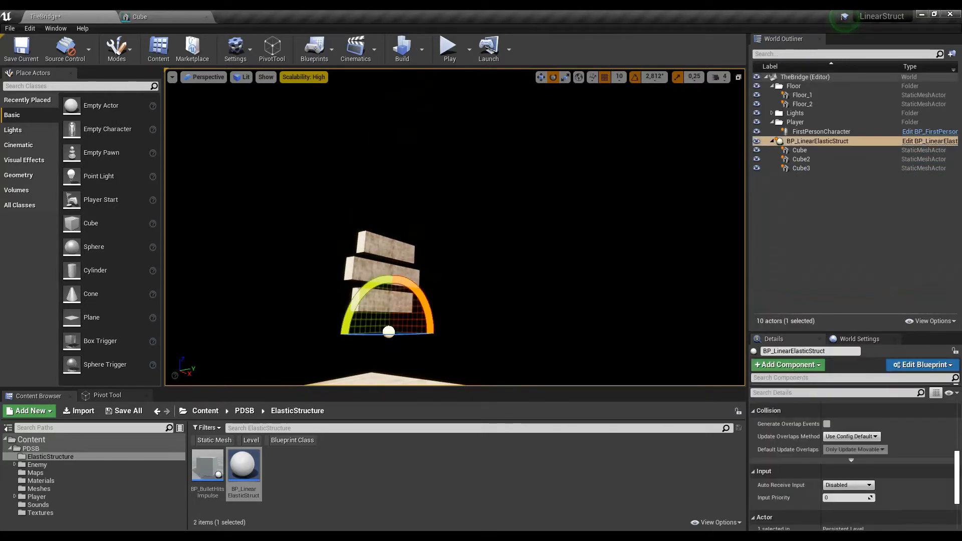
{"action": "left_click_drag", "start_coordinate": [391, 296], "coordinate": [390, 365]}
{"action": "mouse_move", "coordinate": [390, 364]}
{"action": "right_mouse_down"}
{"action": "mouse_move", "coordinate": [426, 380]}
{"action": "mouse_move", "coordinate": [471, 351]}
{"action": "mouse_move", "coordinate": [431, 376]}
{"action": "mouse_move", "coordinate": [380, 376]}
{"action": "right_mouse_up"}
{"action": "key", "text": "d"}
{"action": "left_click_drag", "start_coordinate": [453, 310], "coordinate": [317, 316]}
{"action": "key", "text": "a"}
{"action": "right_click_drag", "start_coordinate": [317, 316], "coordinate": [401, 331]}
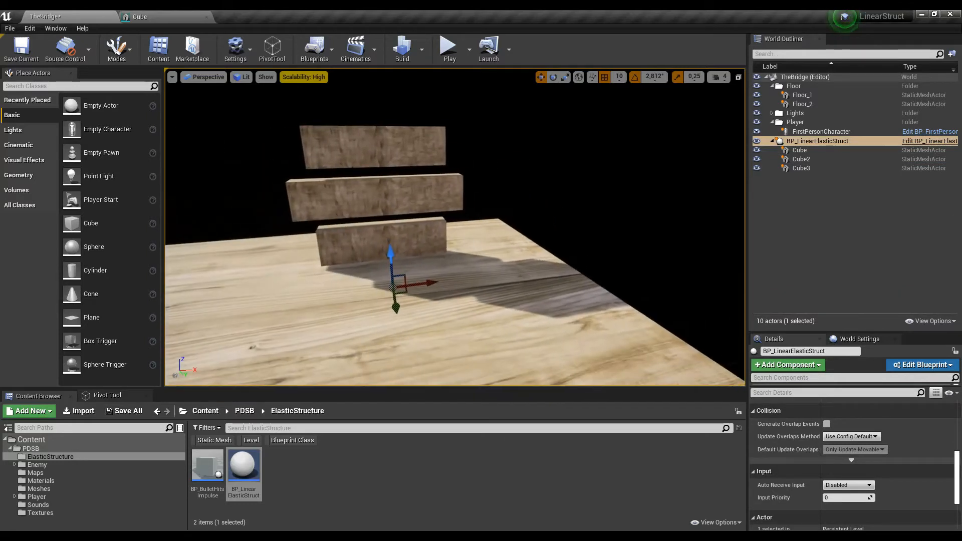
Reset the scale of Cube, Cube2 and Cube3 to the default 1.0 on every axis.
{"action": "left_click", "coordinate": [386, 239]}
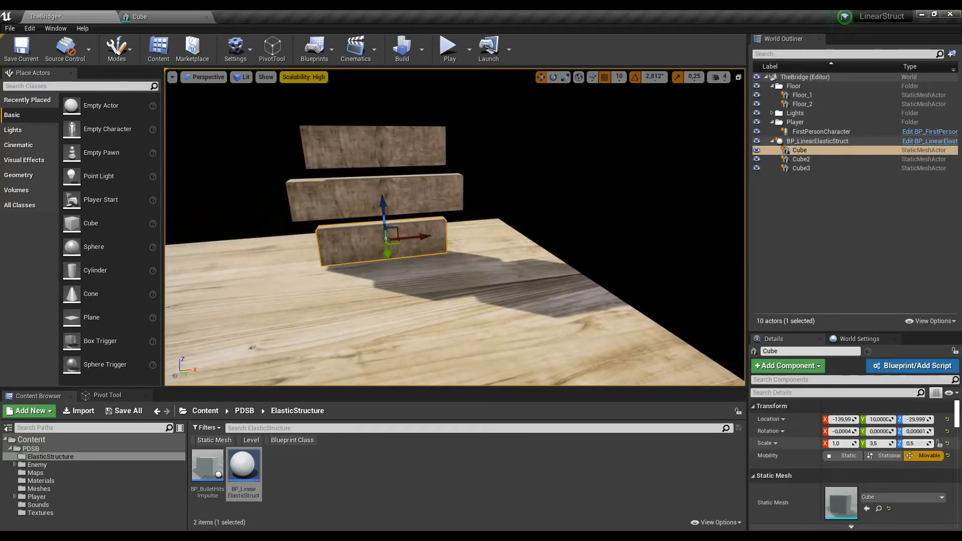
{"action": "left_click", "coordinate": [947, 443]}
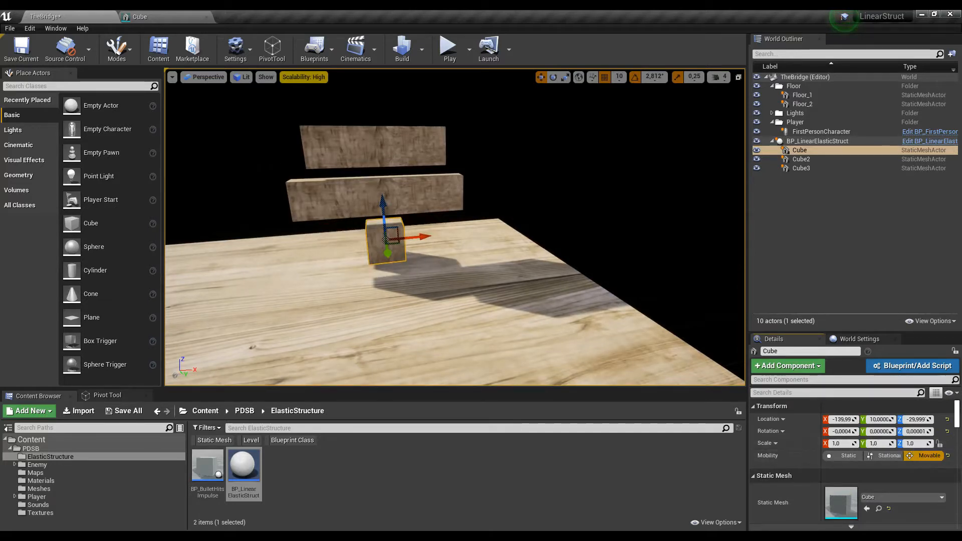
{"action": "left_click", "coordinate": [381, 196]}
{"action": "left_click", "coordinate": [947, 443]}
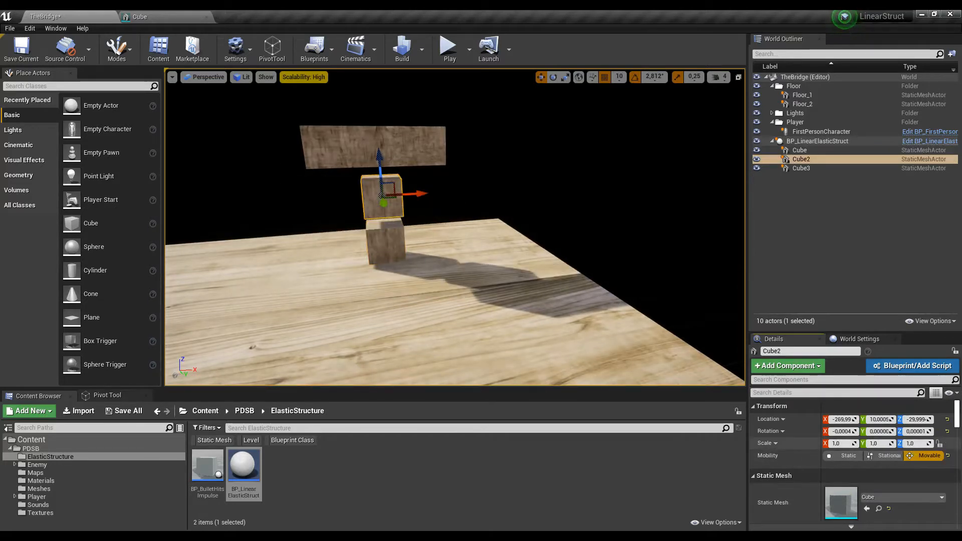
{"action": "left_click", "coordinate": [373, 146]}
{"action": "left_click", "coordinate": [947, 443]}
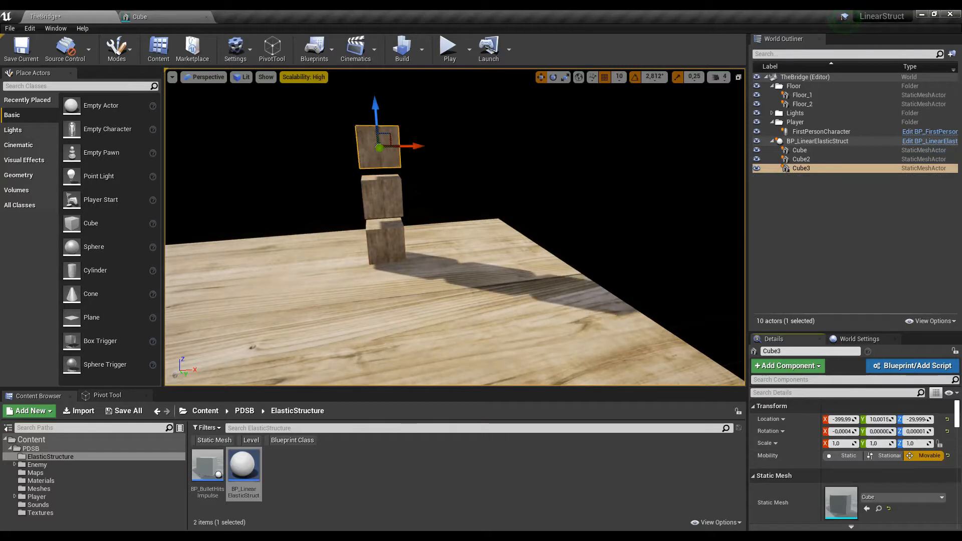
Lower Cube2 and Cube3 to stack them closely above the bottom cube as a trunk.
{"action": "right_click_drag", "start_coordinate": [451, 225], "coordinate": [521, 207]}
{"action": "left_click", "coordinate": [410, 240]}
{"action": "left_click_drag", "start_coordinate": [411, 205], "coordinate": [411, 223]}
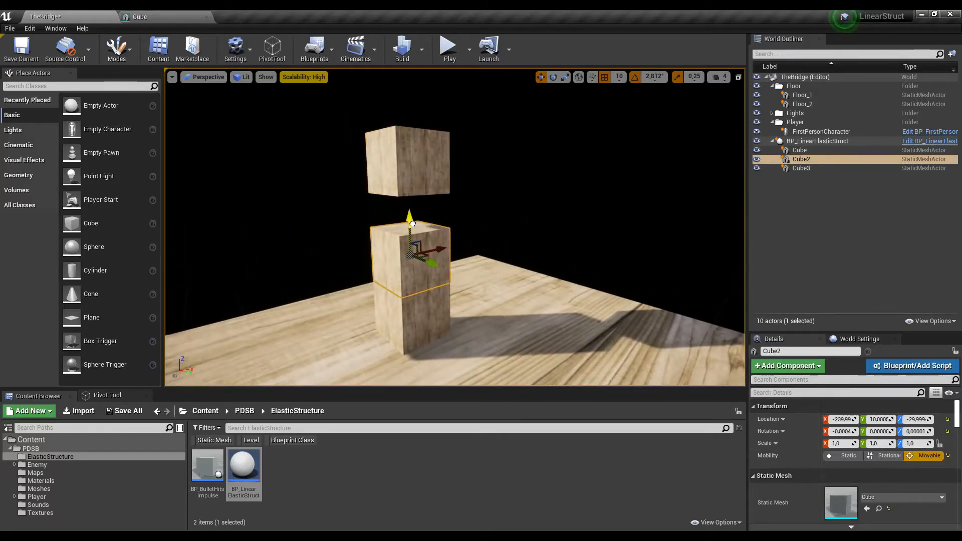
{"action": "left_click", "coordinate": [407, 163]}
{"action": "left_click_drag", "start_coordinate": [406, 142], "coordinate": [408, 175]}
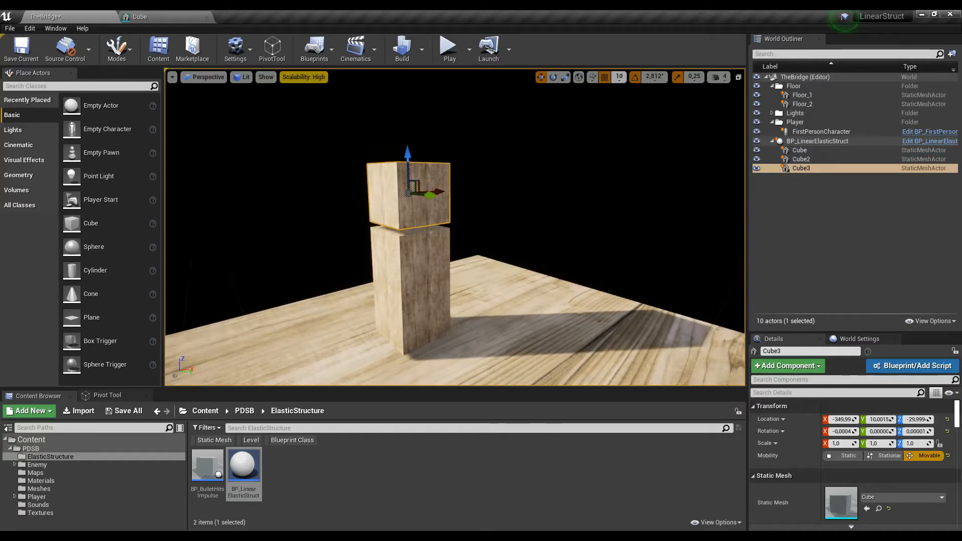
Set the position grid snap to 5 and duplicate top cube Cube3 upward as a fourth block.
{"action": "left_click", "coordinate": [619, 77]}
{"action": "left_click", "coordinate": [624, 108]}
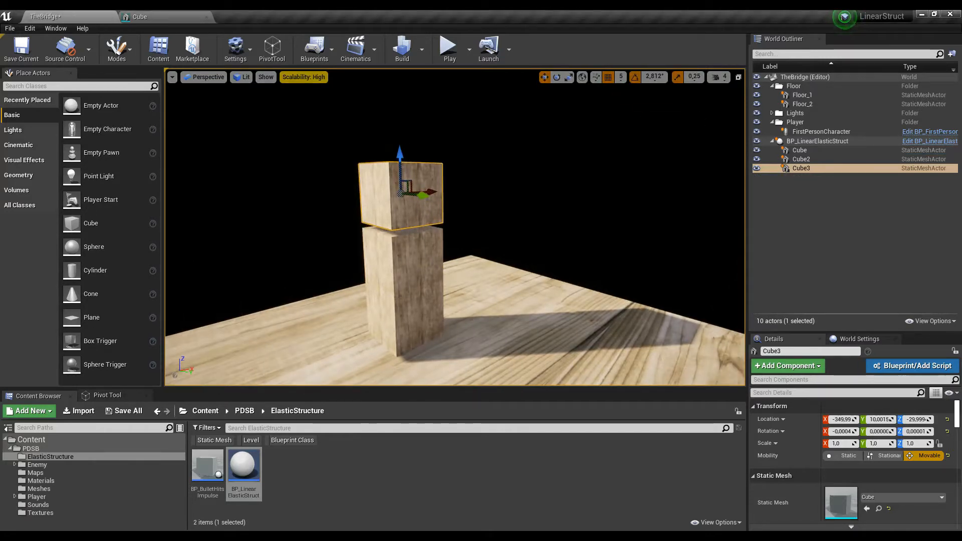
{"action": "left_click", "coordinate": [403, 261]}
{"action": "right_click_drag", "start_coordinate": [403, 219], "coordinate": [381, 225]}
{"action": "left_click", "coordinate": [497, 191]}
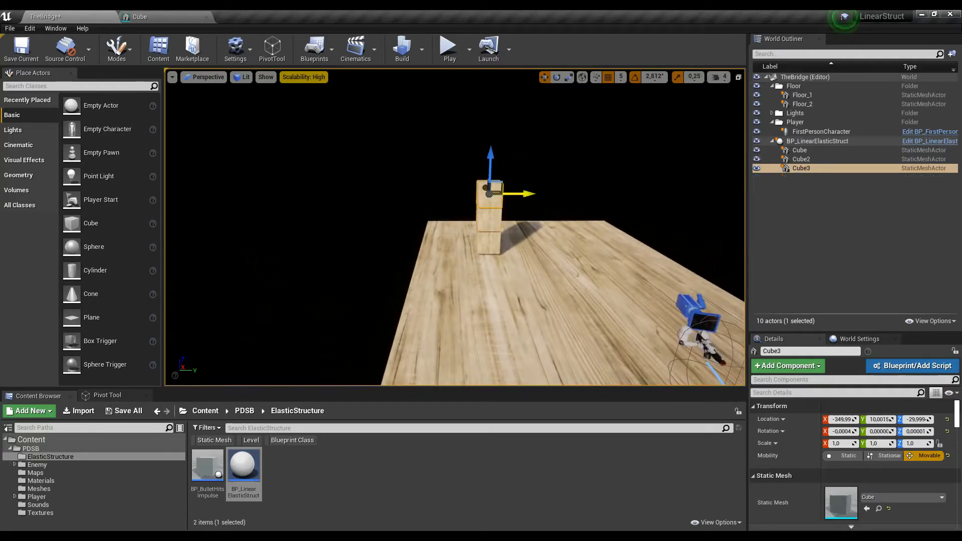
{"action": "right_click_drag", "start_coordinate": [497, 192], "coordinate": [531, 159]}
{"action": "left_click_drag", "start_coordinate": [434, 220], "coordinate": [434, 216], "text": "alt"}
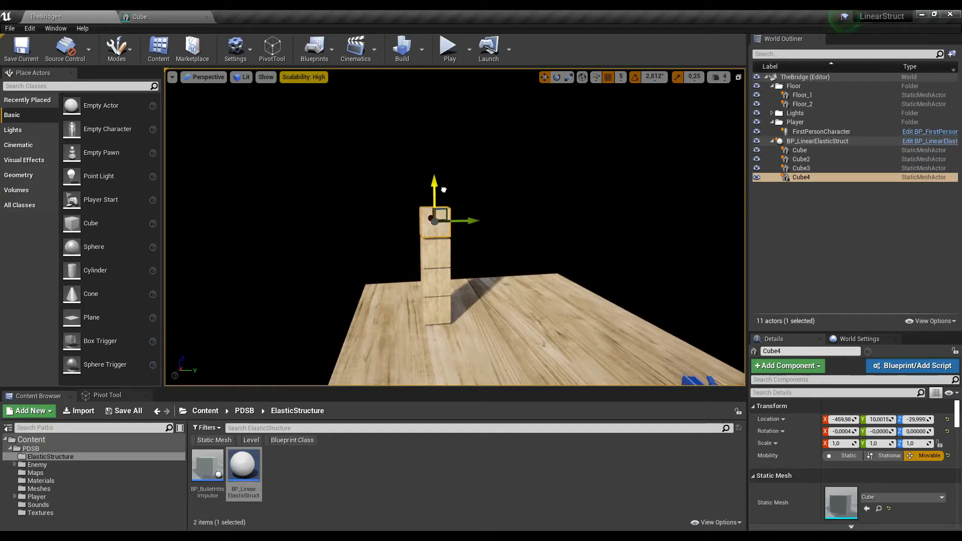
Replace Cube4's static mesh with Cone from the Meshes folder and rotate it to point upward.
{"action": "scroll", "coordinate": [854, 466], "scroll_direction": "down", "scroll_amount": 7}
{"action": "scroll", "coordinate": [853, 466], "scroll_direction": "up", "scroll_amount": 2}
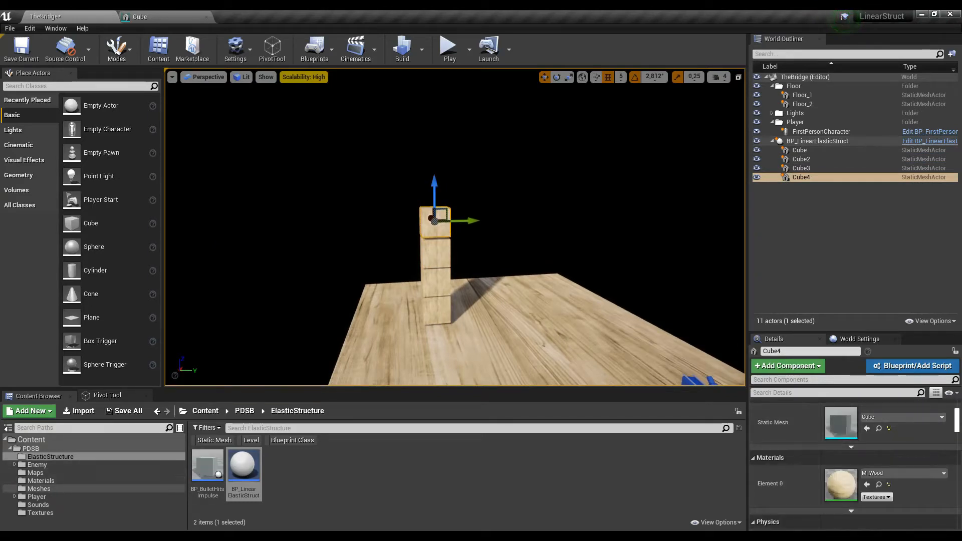
{"action": "left_click", "coordinate": [38, 488]}
{"action": "left_click", "coordinate": [207, 466]}
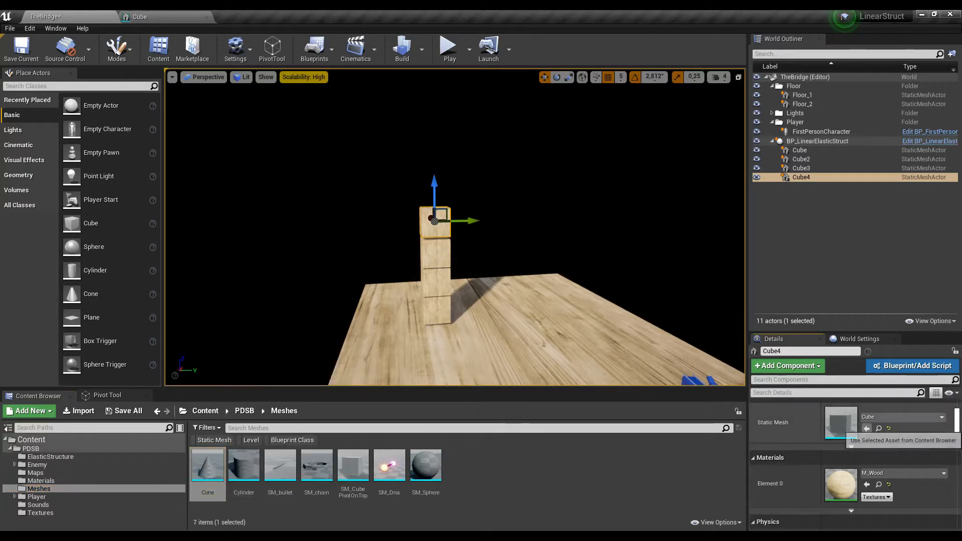
{"action": "left_click", "coordinate": [866, 428]}
{"action": "left_click_drag", "start_coordinate": [393, 181], "coordinate": [375, 207]}
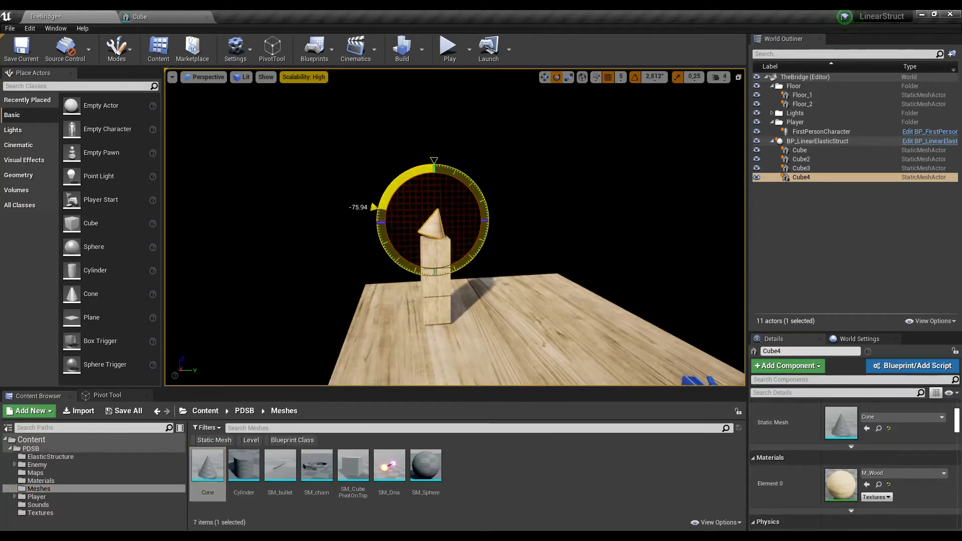
Raise the cone, set its scale to 3 on all axes, and lower it onto the trunk.
{"action": "key", "text": "w"}
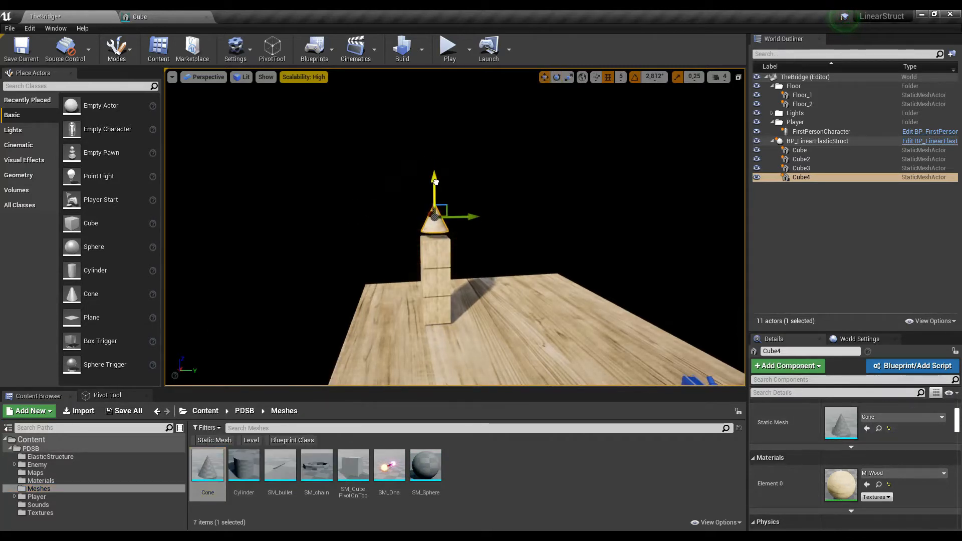
{"action": "scroll", "coordinate": [874, 431], "scroll_direction": "up", "scroll_amount": 3}
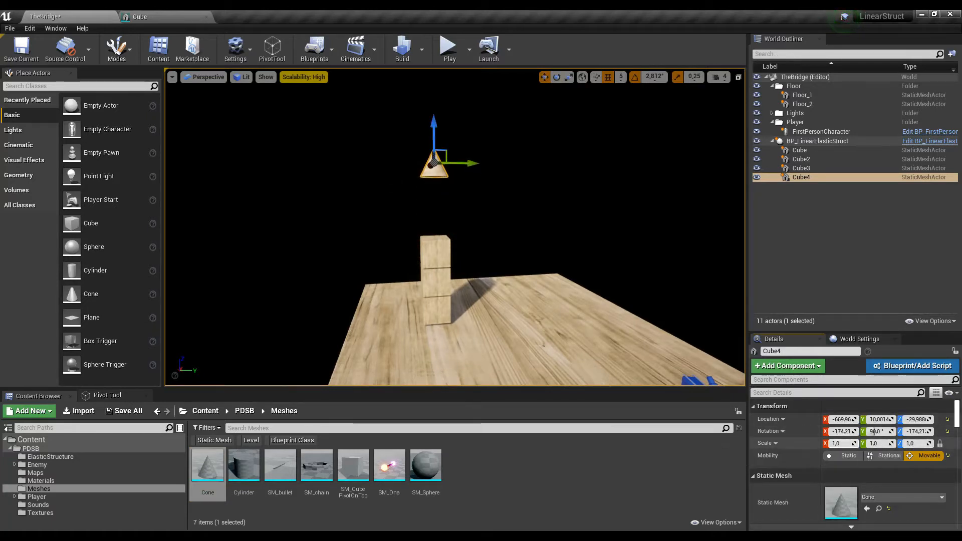
{"action": "type", "text": "3"}
{"action": "key", "text": "Tab"}
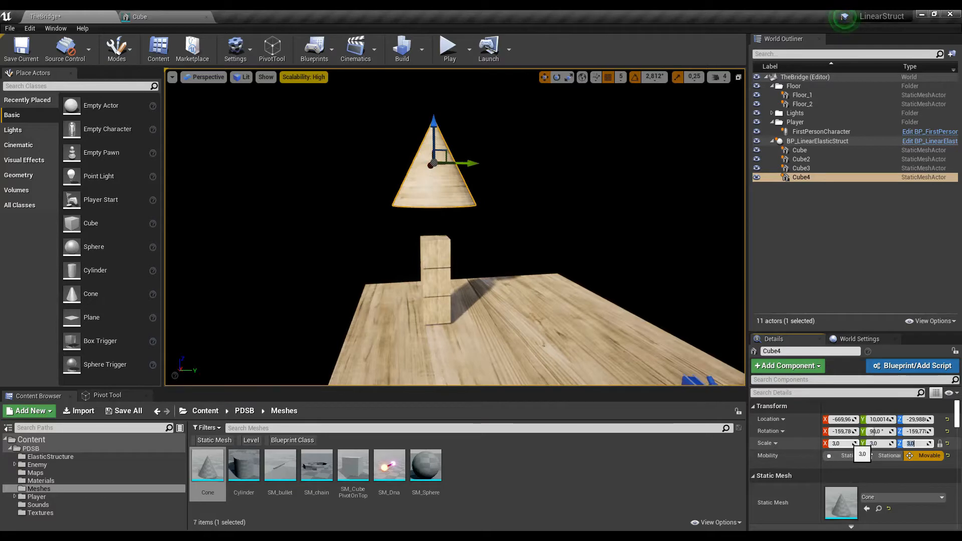
{"action": "left_click_drag", "start_coordinate": [435, 157], "coordinate": [429, 174]}
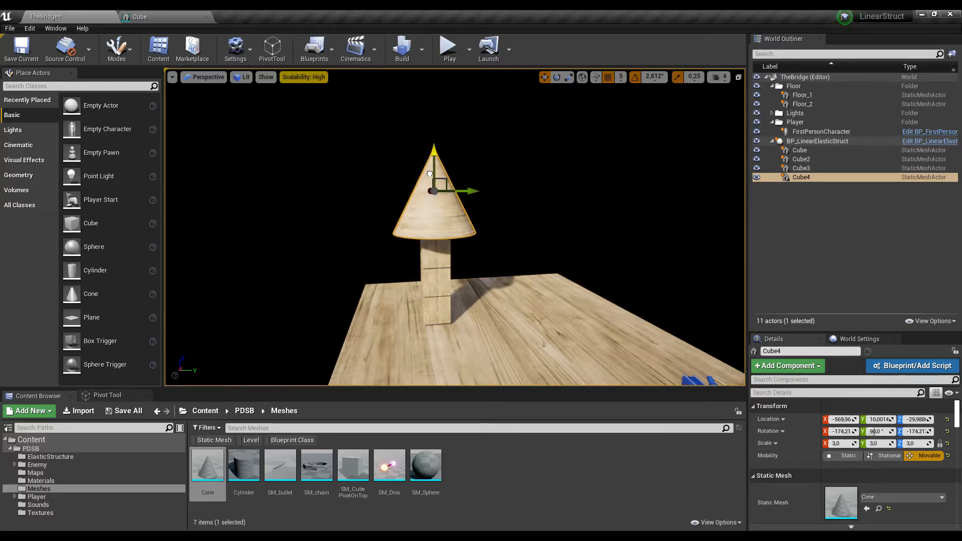
{"action": "mouse_move", "coordinate": [429, 174]}
{"action": "right_mouse_down"}
{"action": "mouse_move", "coordinate": [450, 192]}
{"action": "mouse_move", "coordinate": [433, 174]}
{"action": "right_mouse_up"}
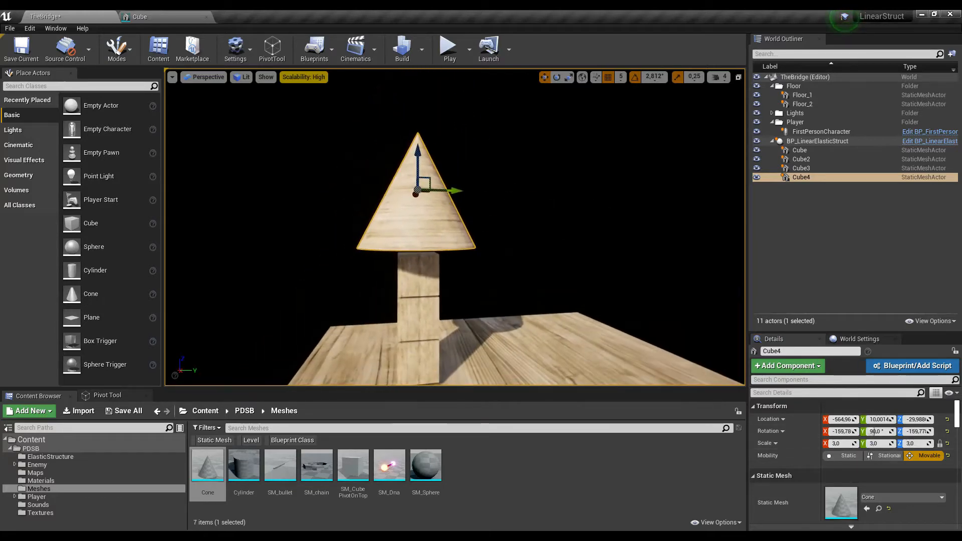
Set the cone's scale to 5 on all axes and raise it to sit on top of the trunk.
{"action": "type", "text": "5"}
{"action": "key", "text": "Tab"}
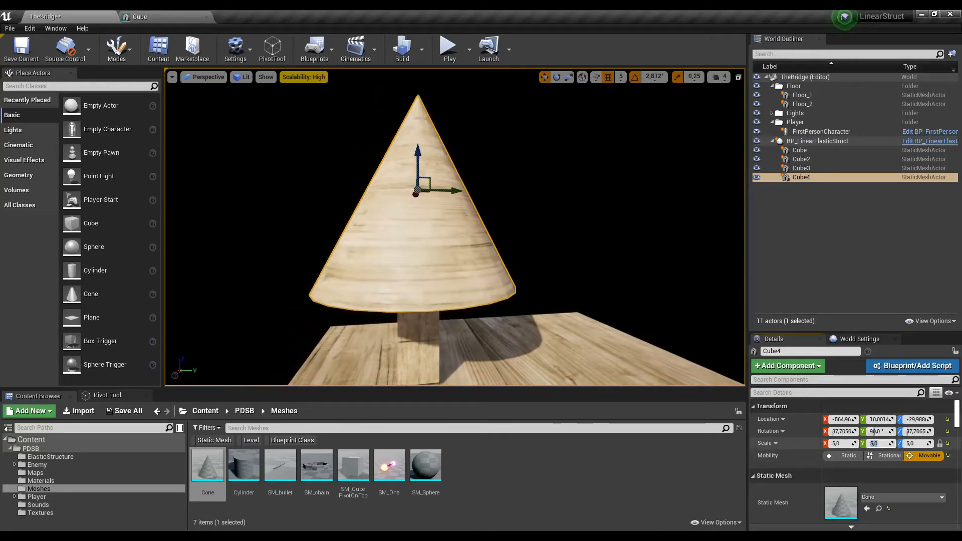
{"action": "left_click_drag", "start_coordinate": [418, 164], "coordinate": [418, 112]}
{"action": "right_click_drag", "start_coordinate": [418, 113], "coordinate": [426, 85]}
{"action": "right_click_drag", "start_coordinate": [433, 178], "coordinate": [433, 177]}
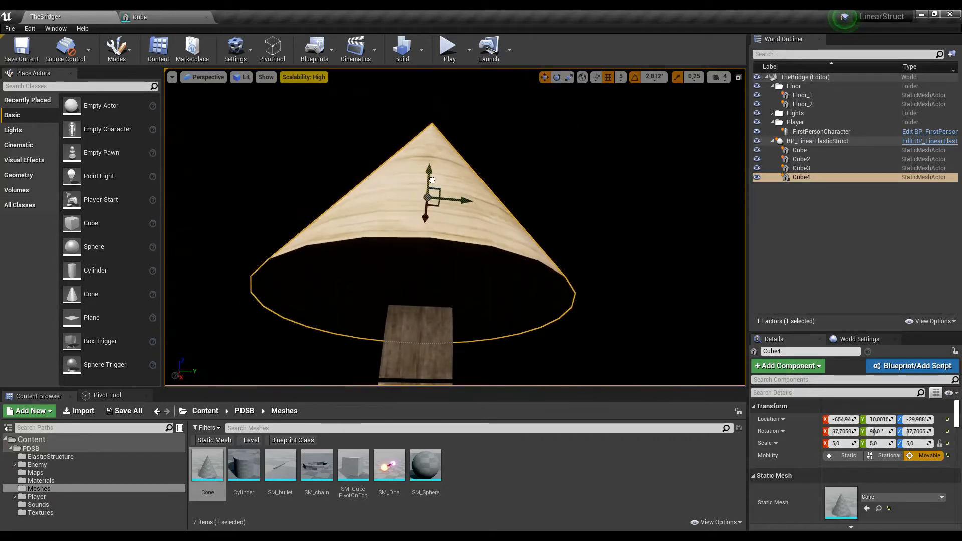
Apply the M_MetalGreen material from the Materials folder to the cone.
{"action": "left_click", "coordinate": [35, 472]}
{"action": "left_click", "coordinate": [41, 480]}
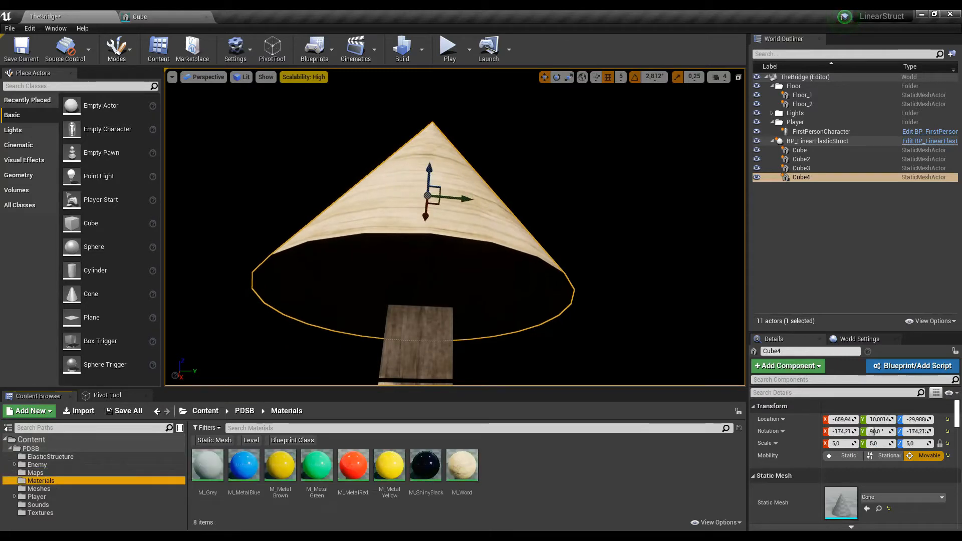
{"action": "left_click_drag", "start_coordinate": [317, 465], "coordinate": [431, 225]}
{"action": "mouse_move", "coordinate": [430, 225]}
{"action": "right_mouse_down"}
{"action": "mouse_move", "coordinate": [431, 210]}
{"action": "mouse_move", "coordinate": [430, 236]}
{"action": "right_mouse_up"}
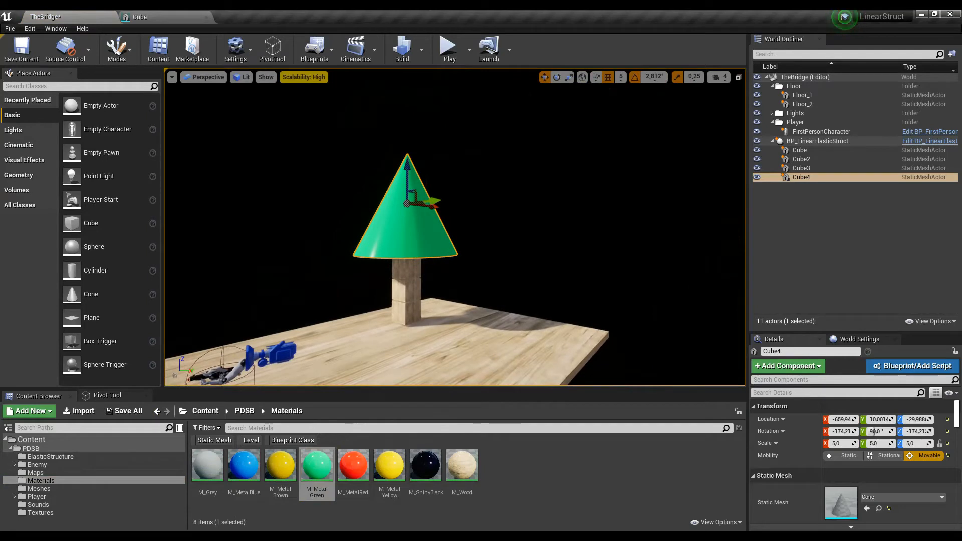
Check the physics position and rotation locks of each tree part from Cube to Cube4.
{"action": "scroll", "coordinate": [455, 227], "scroll_direction": "down", "scroll_amount": 3}
{"action": "left_click", "coordinate": [799, 150]}
{"action": "scroll", "coordinate": [852, 466], "scroll_direction": "down", "scroll_amount": 8}
{"action": "scroll", "coordinate": [851, 466], "scroll_direction": "down", "scroll_amount": 3}
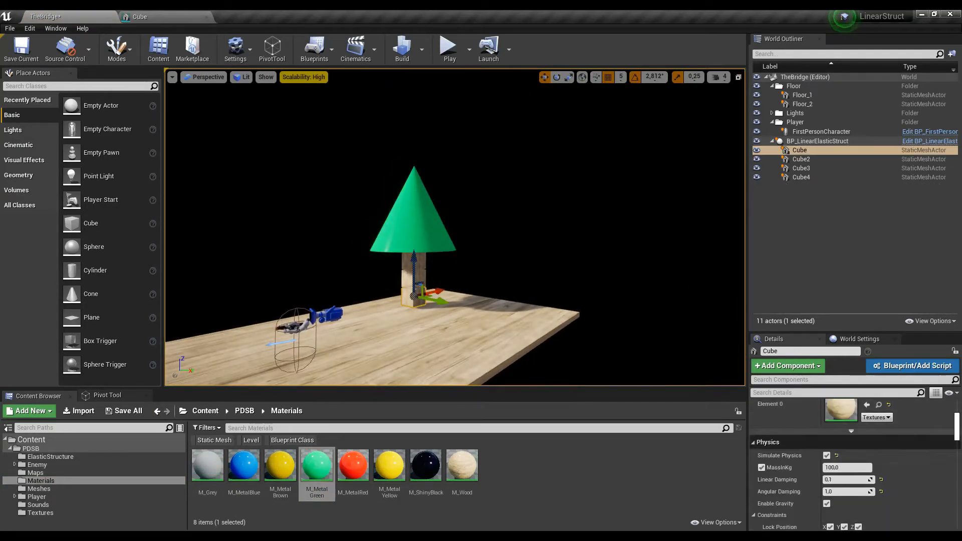
{"action": "scroll", "coordinate": [854, 465], "scroll_direction": "down", "scroll_amount": 2}
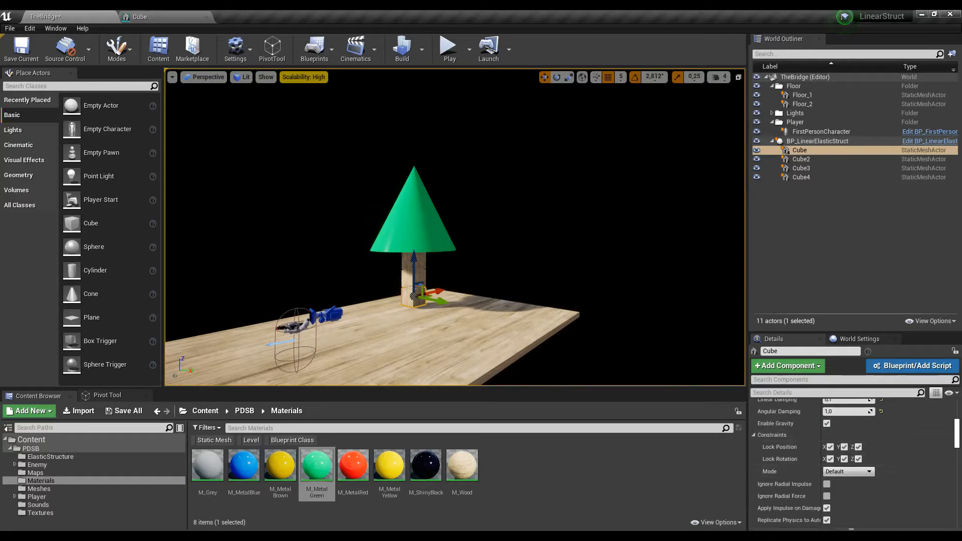
{"action": "key", "text": "Down"}
{"action": "key", "text": "Down"}
{"action": "key", "text": "Down"}
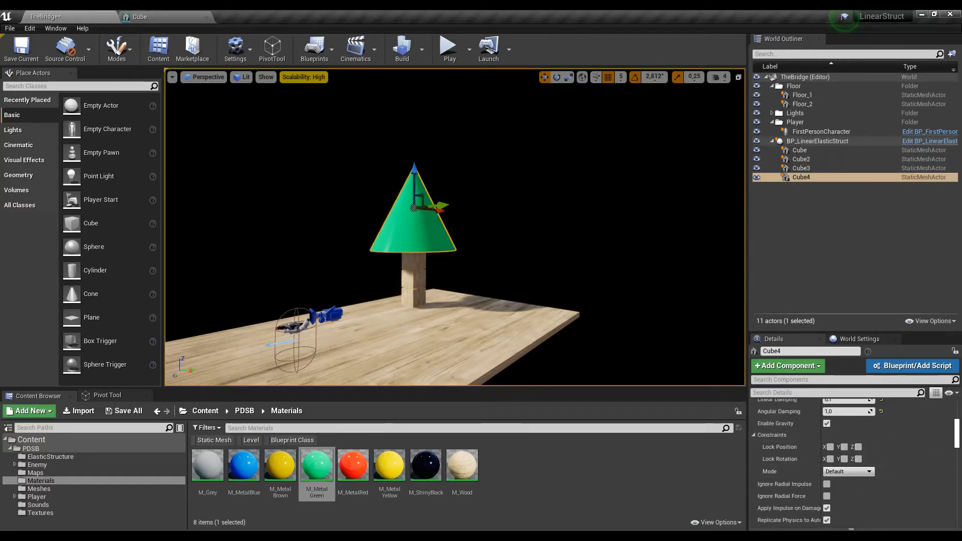
Simulate the level and view the tree's movement up close.
{"action": "left_click", "coordinate": [468, 49]}
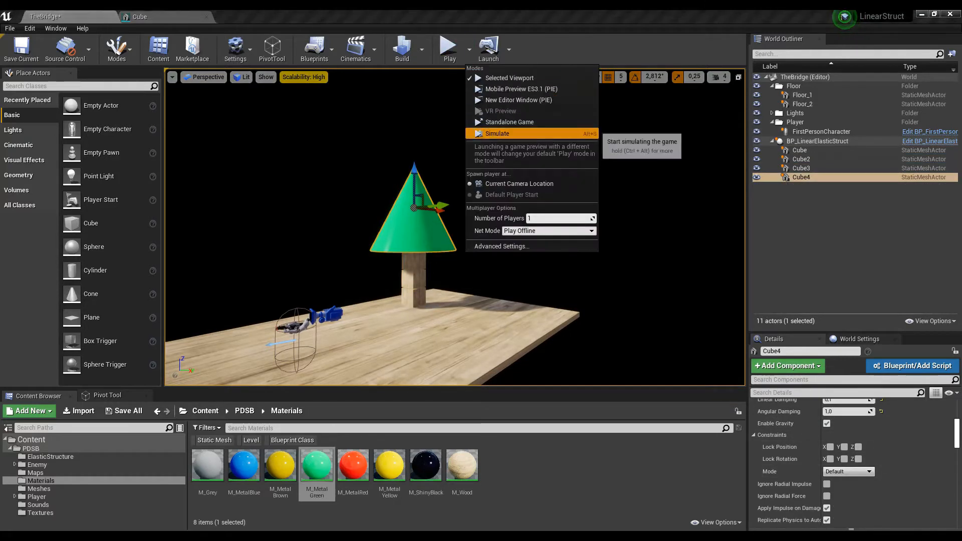
{"action": "left_click", "coordinate": [500, 122]}
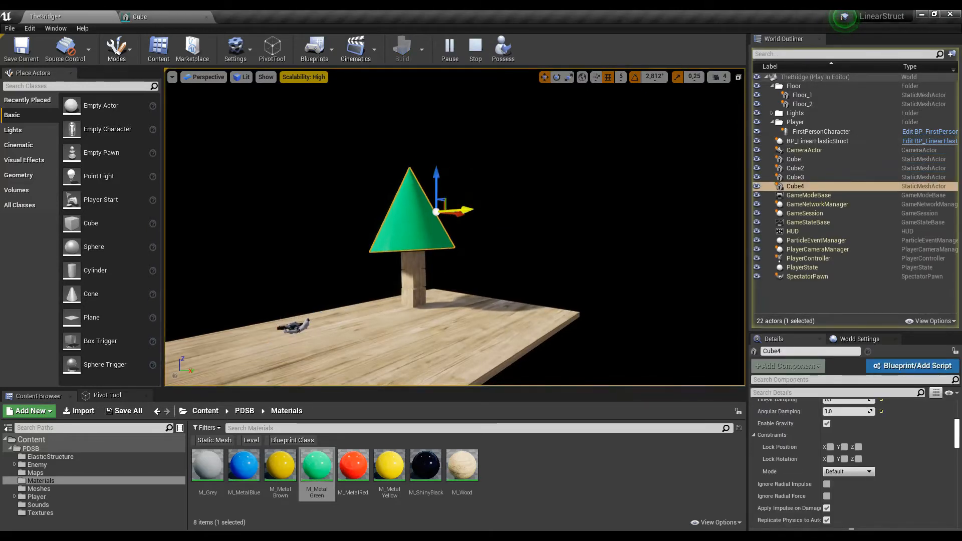
{"action": "right_click_drag", "start_coordinate": [432, 226], "coordinate": [525, 227]}
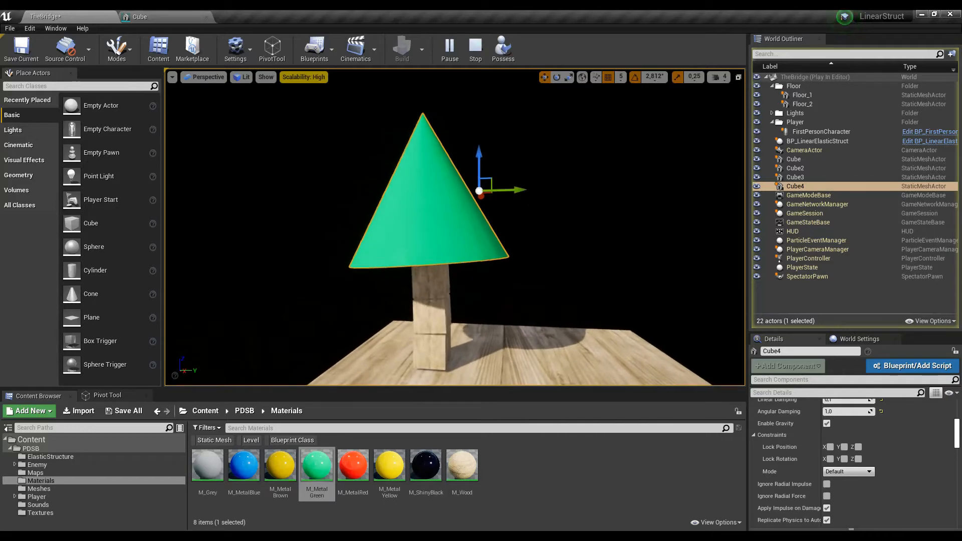
Possess the player character during the simulation and shoot the tree repeatedly to test its elastic response.
{"action": "key", "text": "F8"}
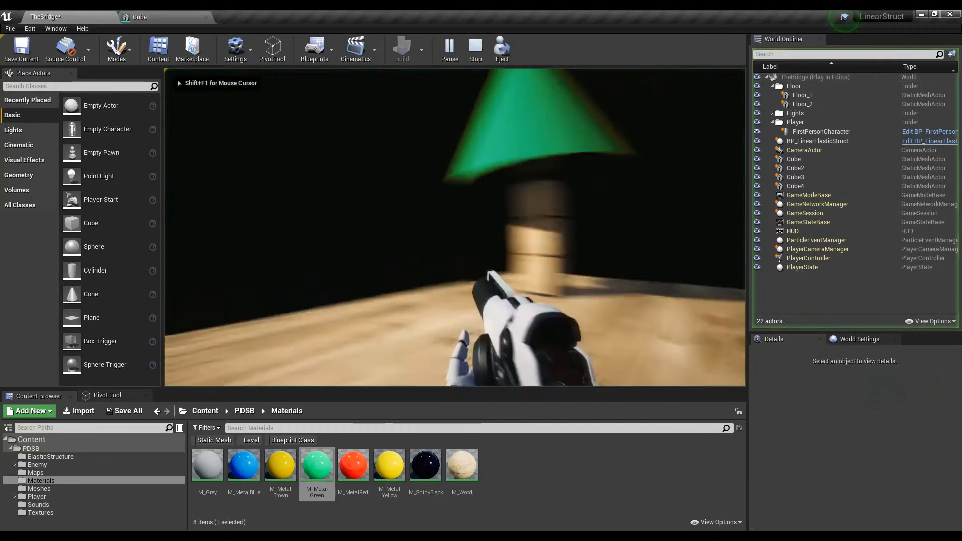
{"action": "left_click", "coordinate": [454, 227]}
{"action": "left_click", "coordinate": [455, 226]}
{"action": "left_click", "coordinate": [454, 226]}
{"action": "left_click", "coordinate": [455, 227]}
{"action": "left_click", "coordinate": [455, 227]}
{"action": "left_click", "coordinate": [455, 227]}
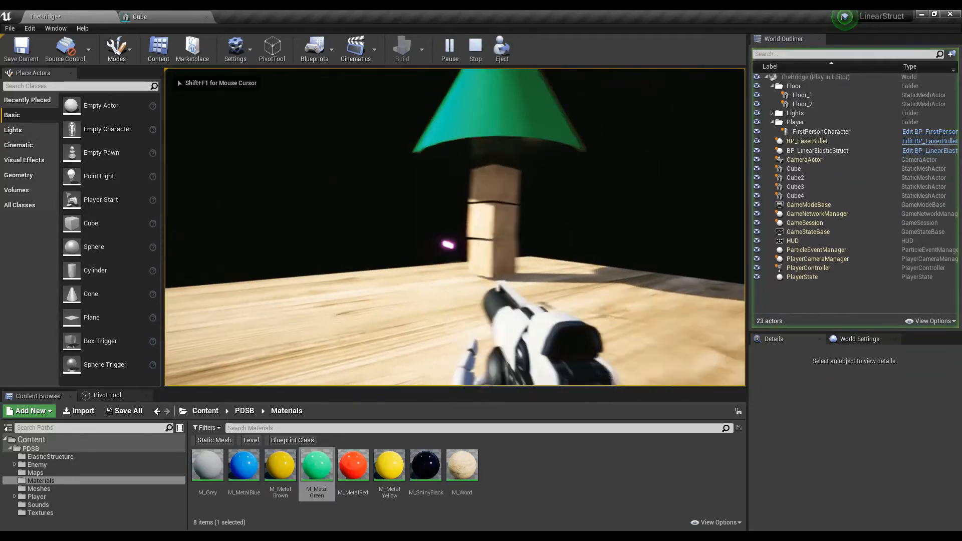
{"action": "key", "text": "s"}
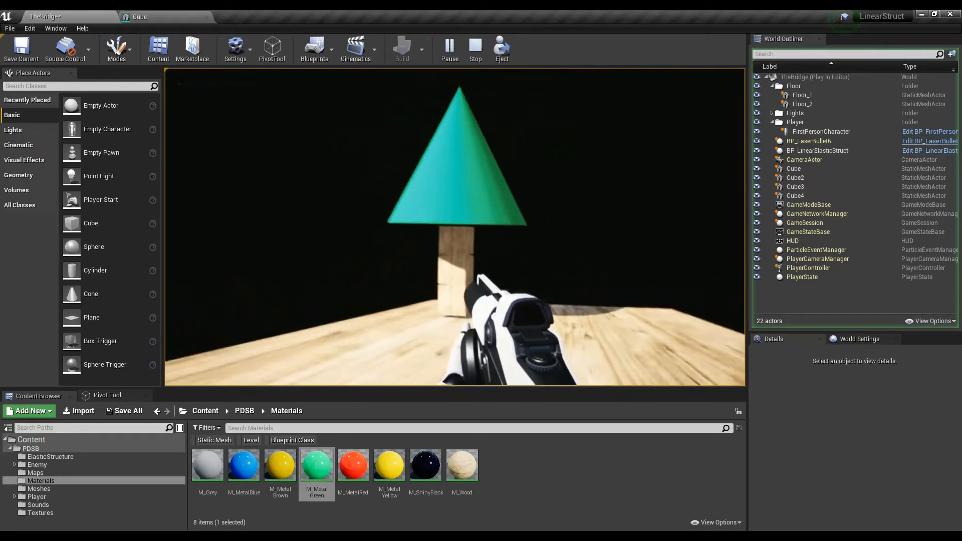
{"action": "left_click", "coordinate": [455, 227]}
{"action": "left_click", "coordinate": [455, 227]}
{"action": "left_click", "coordinate": [454, 227]}
{"action": "left_click", "coordinate": [455, 227]}
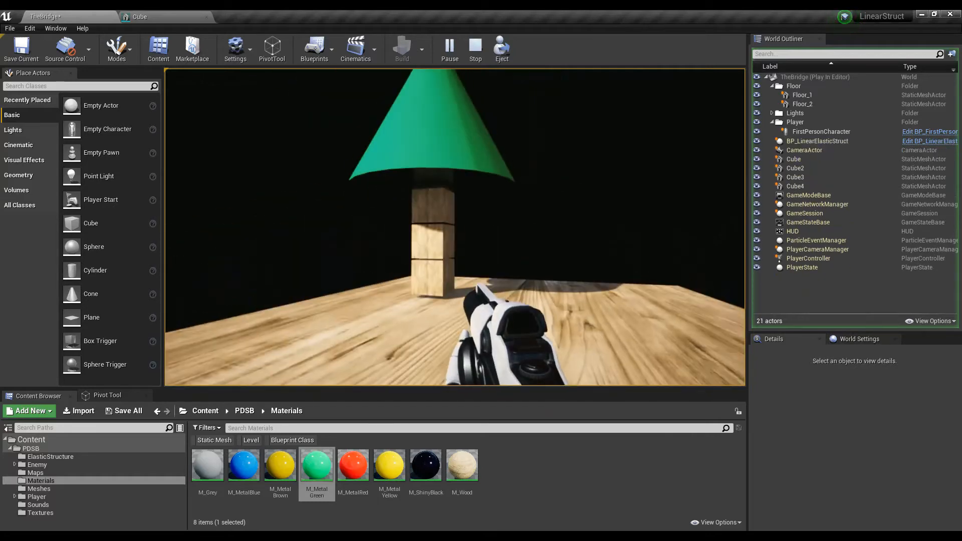
Shoot the remaining cone and trunk blocks of the tree until it breaks apart, and stop the simulation.
{"action": "left_click", "coordinate": [455, 227]}
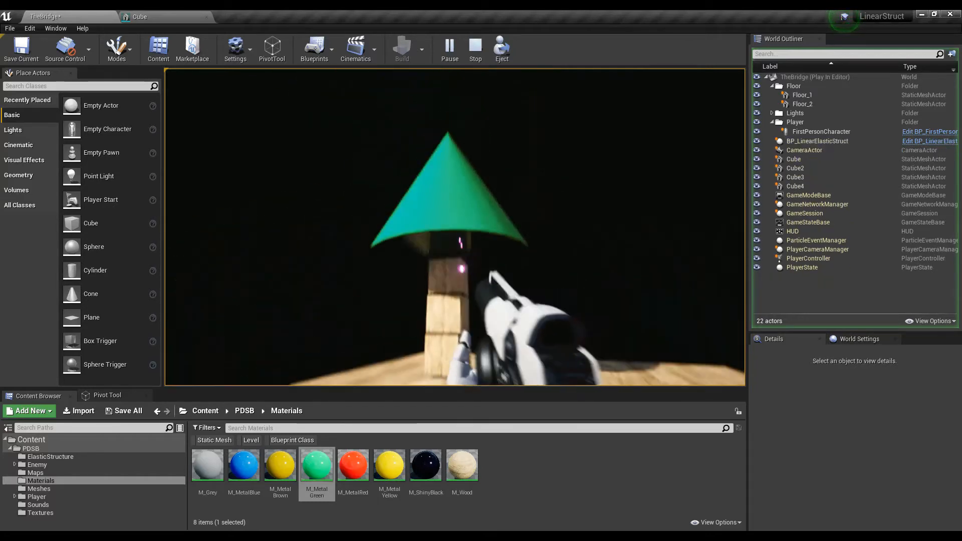
{"action": "left_click", "coordinate": [455, 227]}
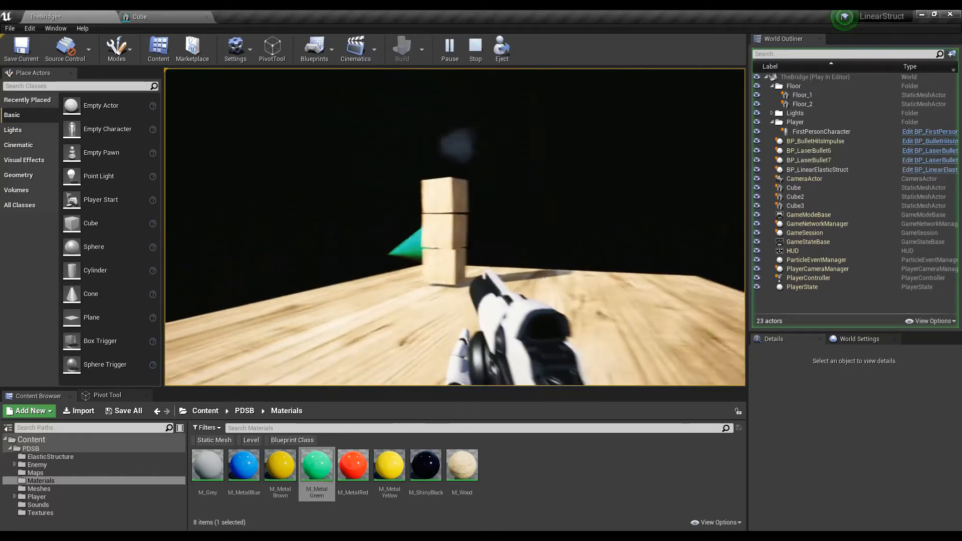
{"action": "left_click", "coordinate": [455, 227]}
{"action": "left_click", "coordinate": [455, 227]}
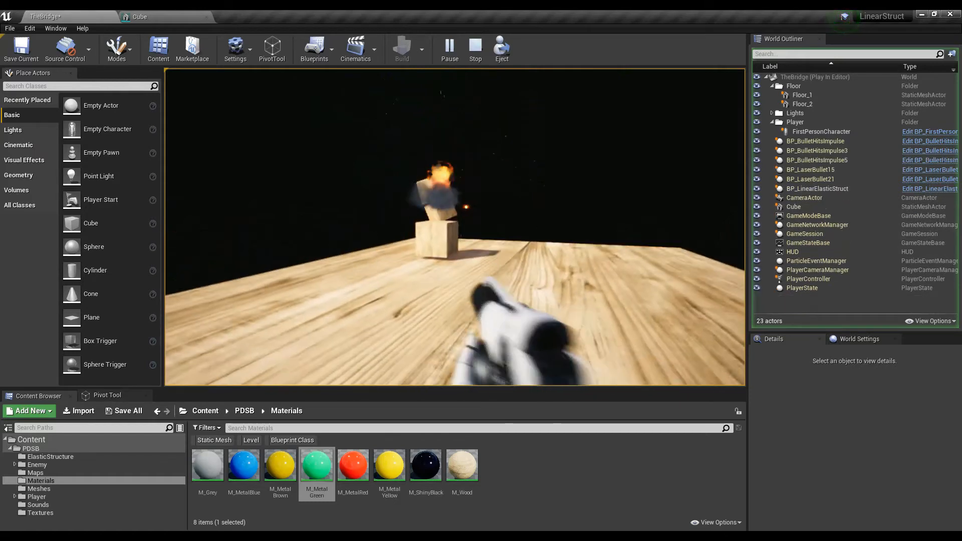
{"action": "key", "text": "Escape"}
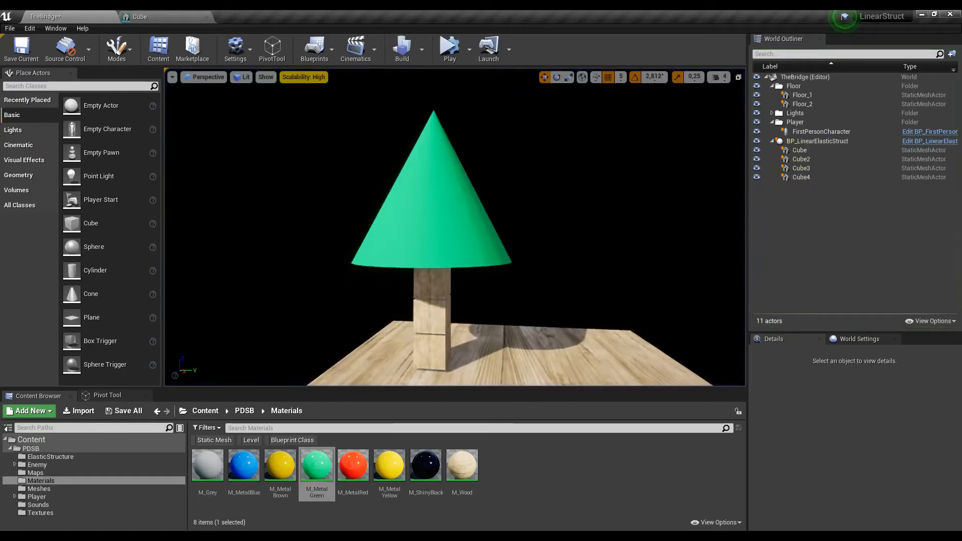
Review the position and rotation locks of the trunk blocks Cube, Cube2 and Cube3 in turn.
{"action": "right_click_drag", "start_coordinate": [455, 227], "coordinate": [391, 240]}
{"action": "left_click", "coordinate": [425, 281]}
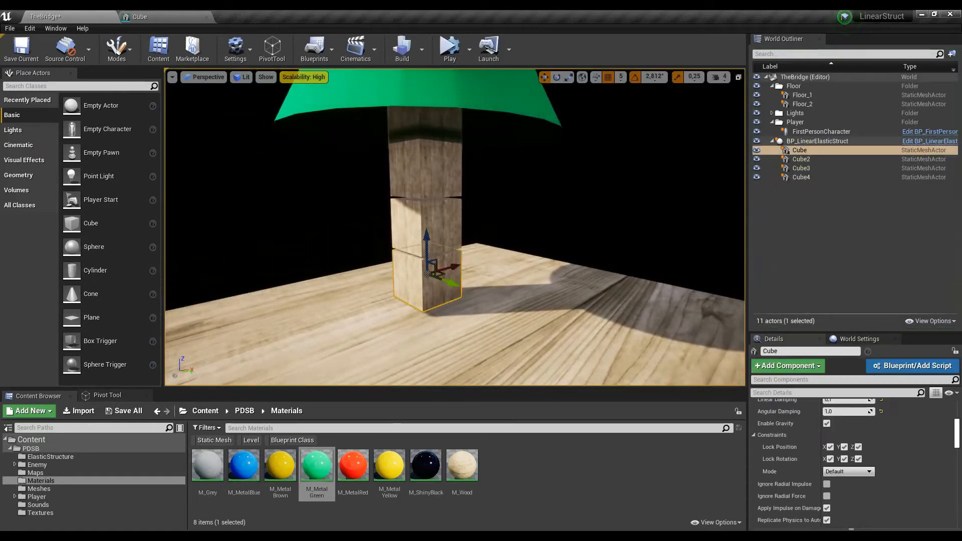
{"action": "left_click", "coordinate": [427, 225]}
{"action": "left_click", "coordinate": [427, 170]}
{"action": "right_click_drag", "start_coordinate": [427, 171], "coordinate": [370, 125]}
{"action": "key", "text": "f"}
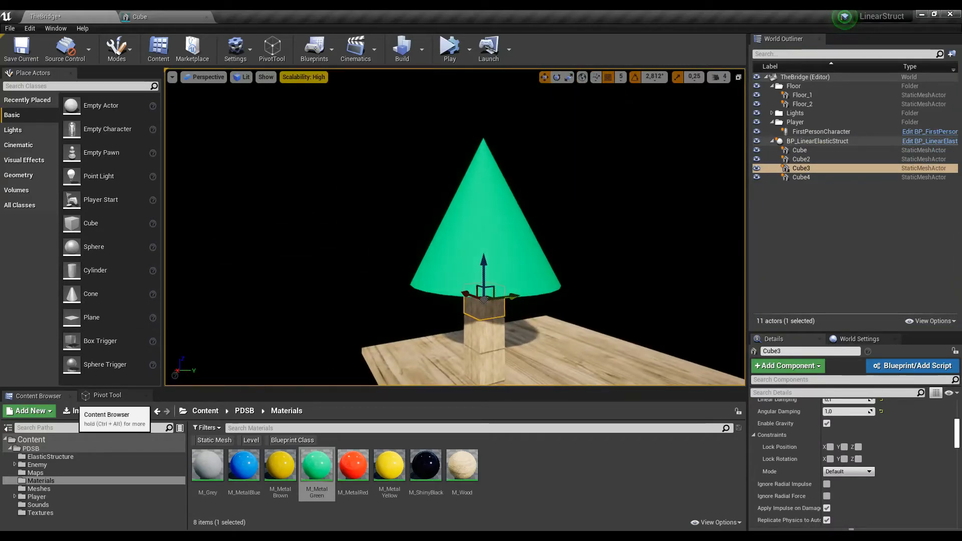
Consult the structure list in the Notepad notes and place the SM_Dna mesh from the Meshes folder beside the tree trunk.
{"action": "key", "text": "alt+Tab"}
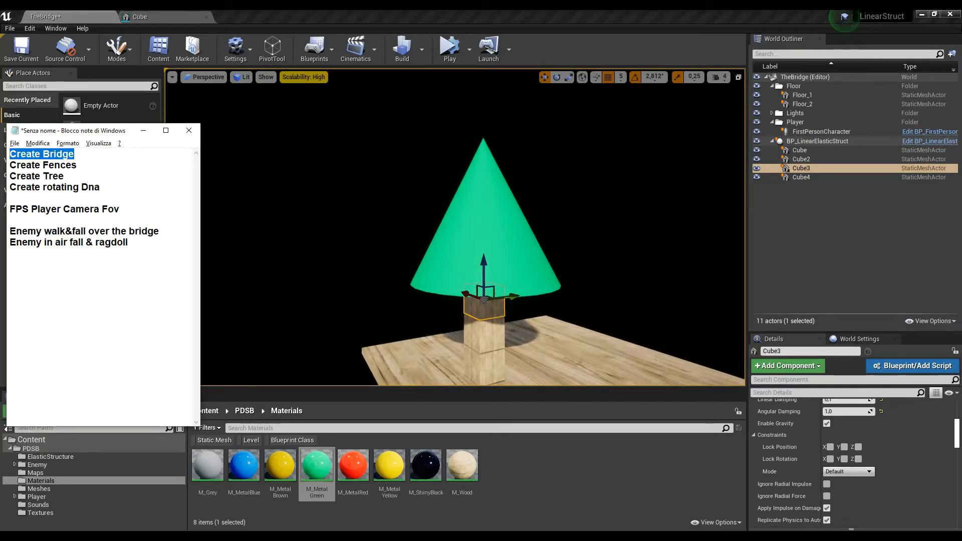
{"action": "key", "text": "alt+Tab"}
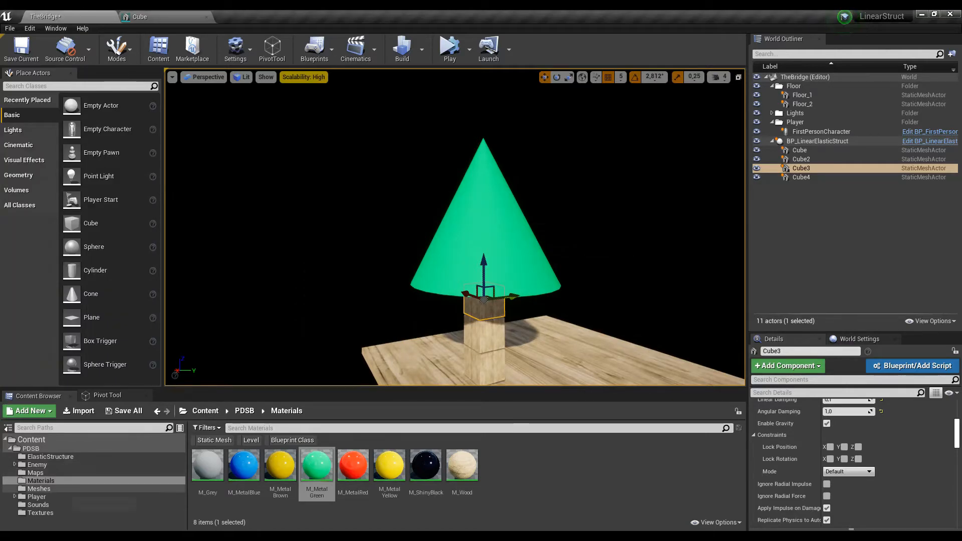
{"action": "left_click", "coordinate": [38, 488]}
{"action": "left_click_drag", "start_coordinate": [389, 466], "coordinate": [576, 350]}
{"action": "right_click_drag", "start_coordinate": [575, 351], "coordinate": [516, 350]}
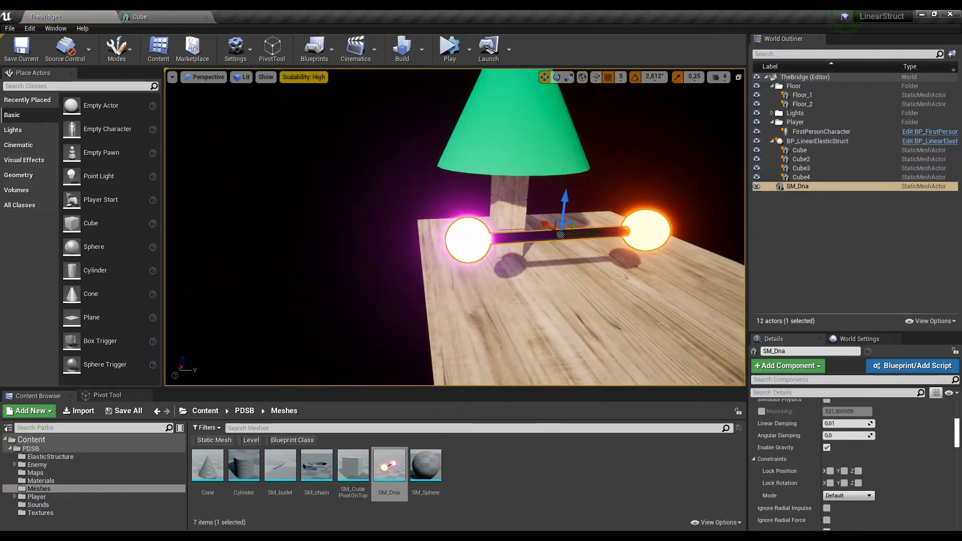
{"action": "right_click_drag", "start_coordinate": [516, 351], "coordinate": [480, 350]}
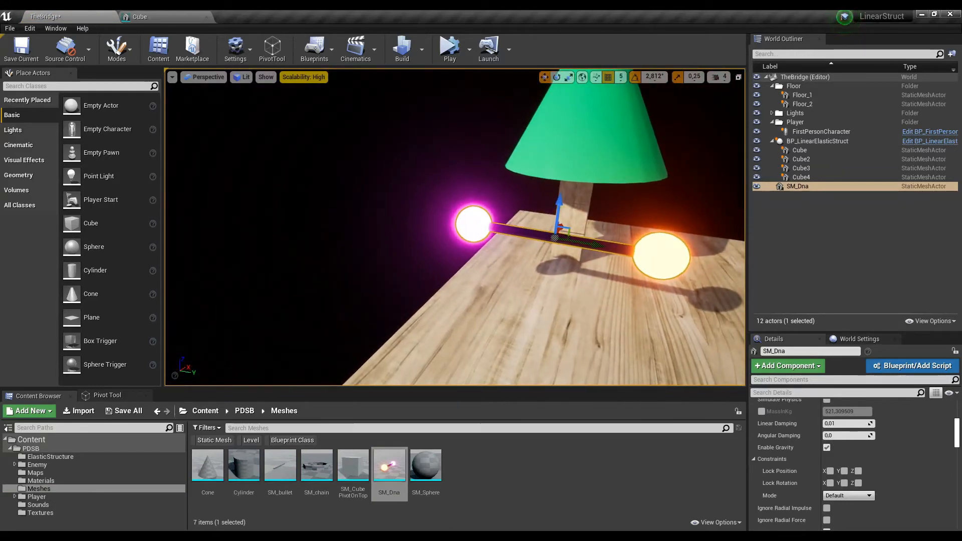
Replace the static mesh of the trunk's lowest block, Cube, with SM_Dna.
{"action": "left_click", "coordinate": [566, 254]}
{"action": "scroll", "coordinate": [851, 461], "scroll_direction": "up", "scroll_amount": 4}
{"action": "scroll", "coordinate": [851, 461], "scroll_direction": "down", "scroll_amount": 2}
{"action": "scroll", "coordinate": [852, 461], "scroll_direction": "down", "scroll_amount": 2}
{"action": "scroll", "coordinate": [851, 460], "scroll_direction": "up", "scroll_amount": 3}
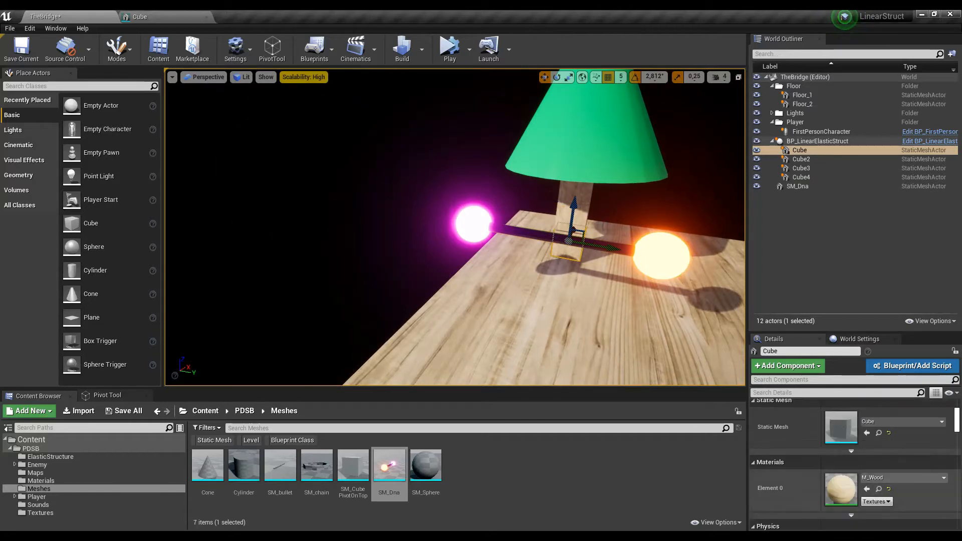
{"action": "left_click", "coordinate": [866, 432]}
Replace Cube2's static mesh with SM_Dna and rotate this rung slightly around the vertical axis.
{"action": "right_click_drag", "start_coordinate": [531, 261], "coordinate": [421, 261]}
{"action": "left_click", "coordinate": [537, 252]}
{"action": "left_click", "coordinate": [866, 432]}
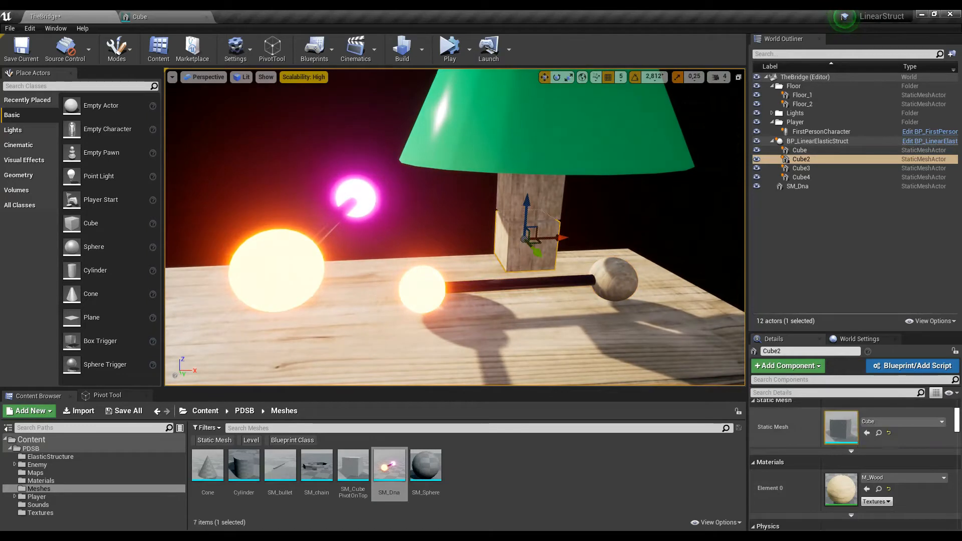
{"action": "key", "text": "e"}
{"action": "left_click_drag", "start_coordinate": [506, 258], "coordinate": [475, 250]}
Replace Cube3's static mesh with SM_Dna and turn it around the vertical axis to continue the twist.
{"action": "left_click", "coordinate": [531, 210]}
{"action": "left_click", "coordinate": [866, 432]}
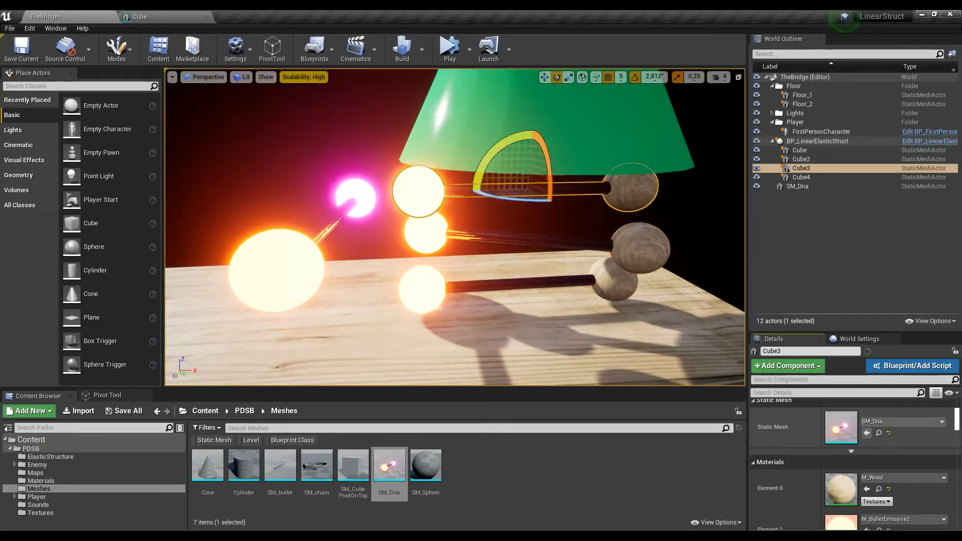
{"action": "left_click_drag", "start_coordinate": [521, 200], "coordinate": [480, 196]}
Replace Cube4's static mesh with SM_Dna, reset its scale to 1.0 and lower it to just above the Cube3 rung.
{"action": "right_click_drag", "start_coordinate": [480, 195], "coordinate": [525, 163]}
{"action": "left_click", "coordinate": [526, 129]}
{"action": "left_click", "coordinate": [866, 432]}
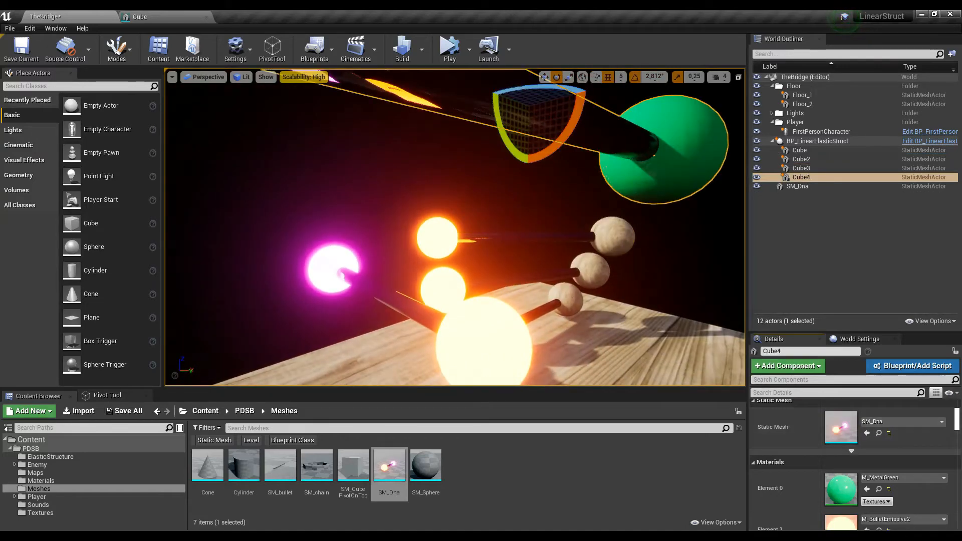
{"action": "scroll", "coordinate": [874, 431], "scroll_direction": "up", "scroll_amount": 3}
{"action": "left_click", "coordinate": [946, 443]}
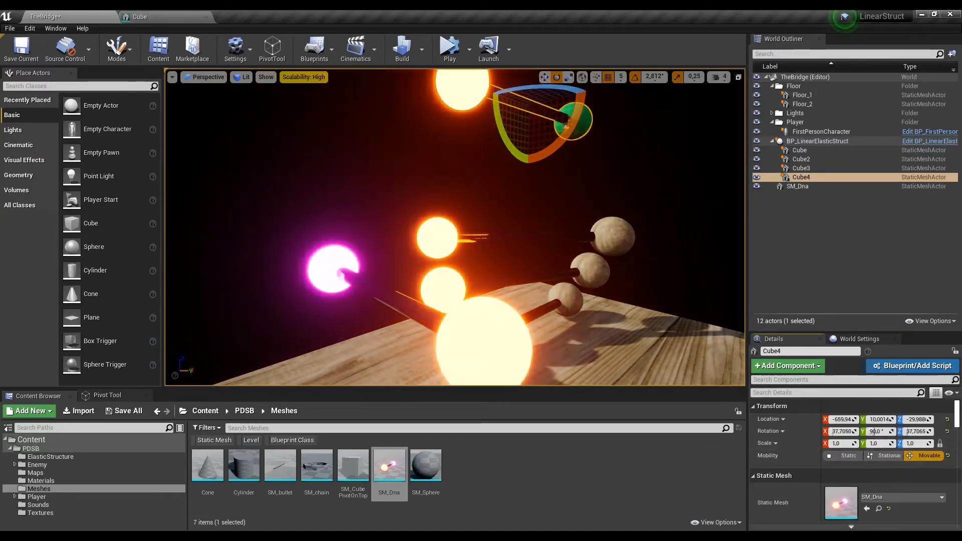
{"action": "key", "text": "w"}
{"action": "left_click_drag", "start_coordinate": [530, 106], "coordinate": [574, 180]}
{"action": "key", "text": "e"}
{"action": "right_click_drag", "start_coordinate": [536, 179], "coordinate": [576, 200]}
Restore Cube4 after deleting it and remove the loose SM_Dna mesh from the level.
{"action": "key", "text": "Delete"}
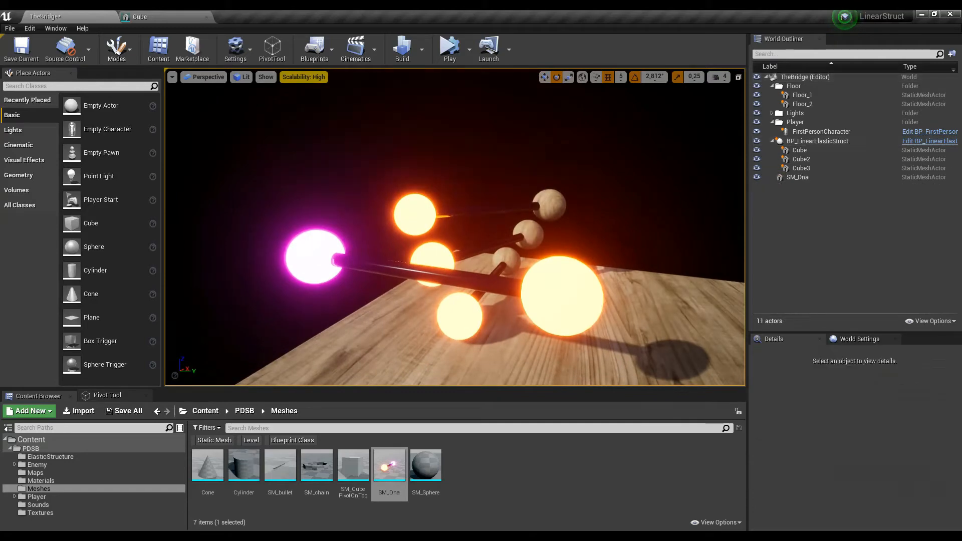
{"action": "key", "text": "ctrl+z"}
{"action": "key", "text": "ctrl+z"}
{"action": "key", "text": "ctrl+z"}
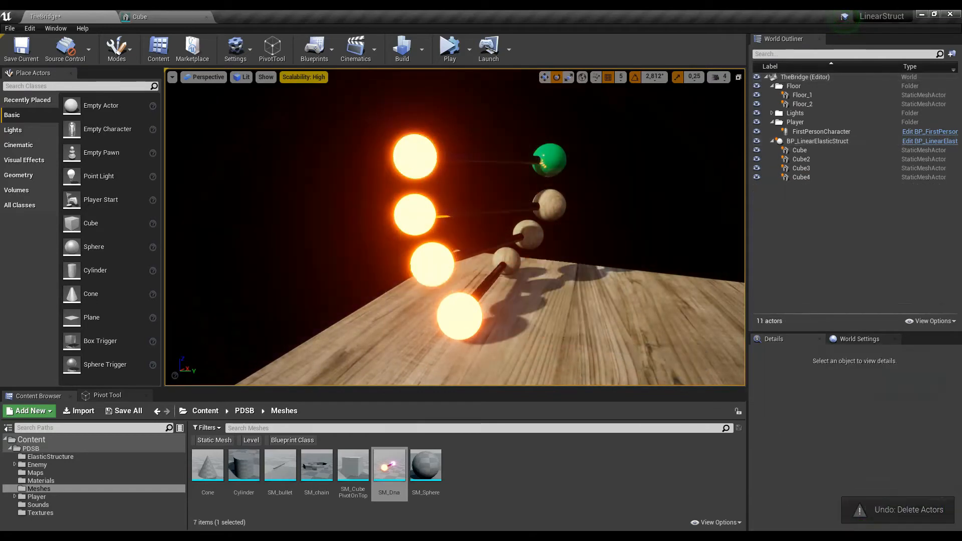
Open the Showcase level from the Maps folder, saving TheBridge and TheBridge_BuiltData.
{"action": "left_click", "coordinate": [35, 472]}
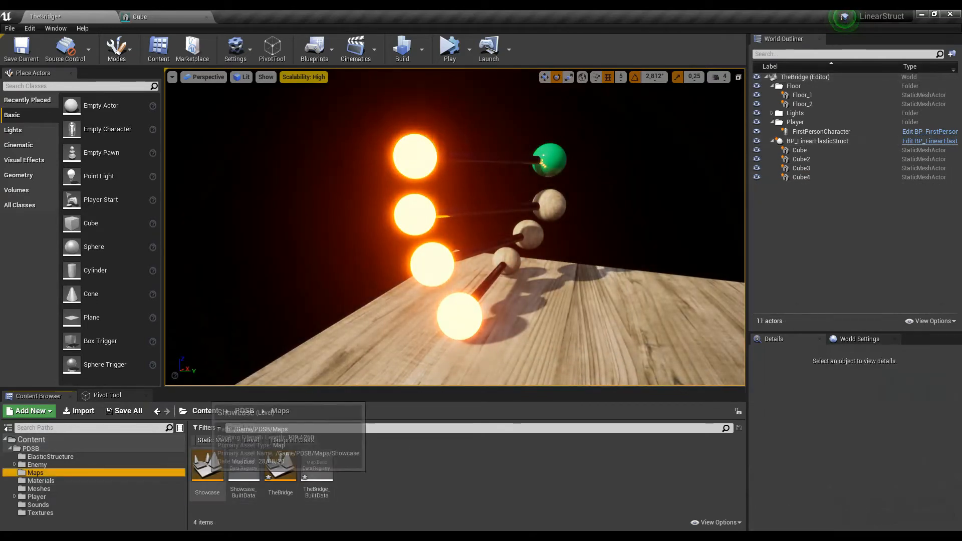
{"action": "left_click", "coordinate": [208, 471]}
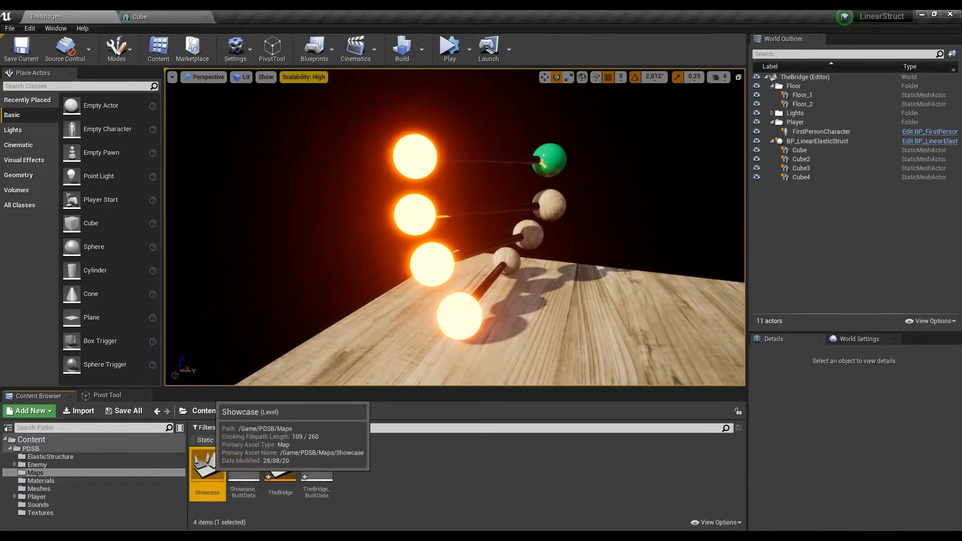
{"action": "double_click", "coordinate": [207, 468]}
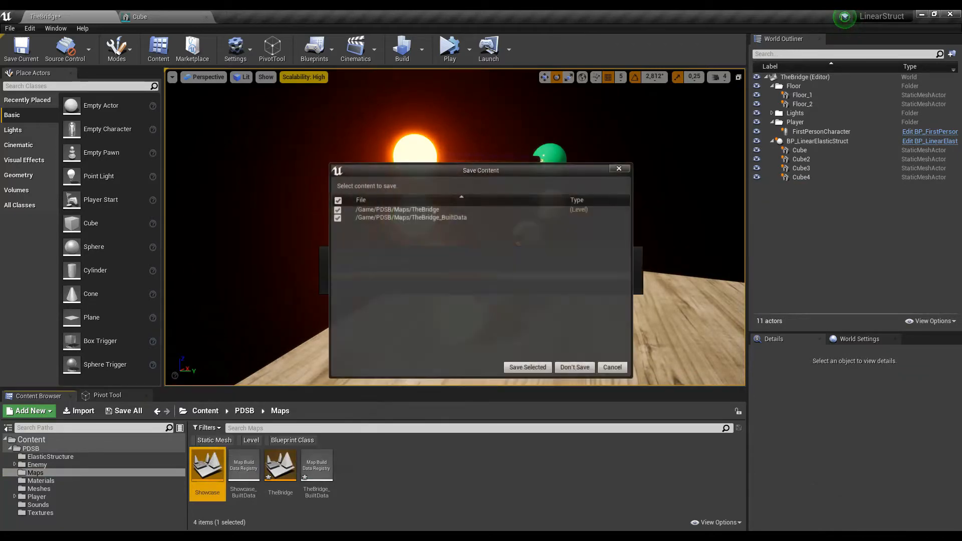
{"action": "left_click", "coordinate": [527, 367]}
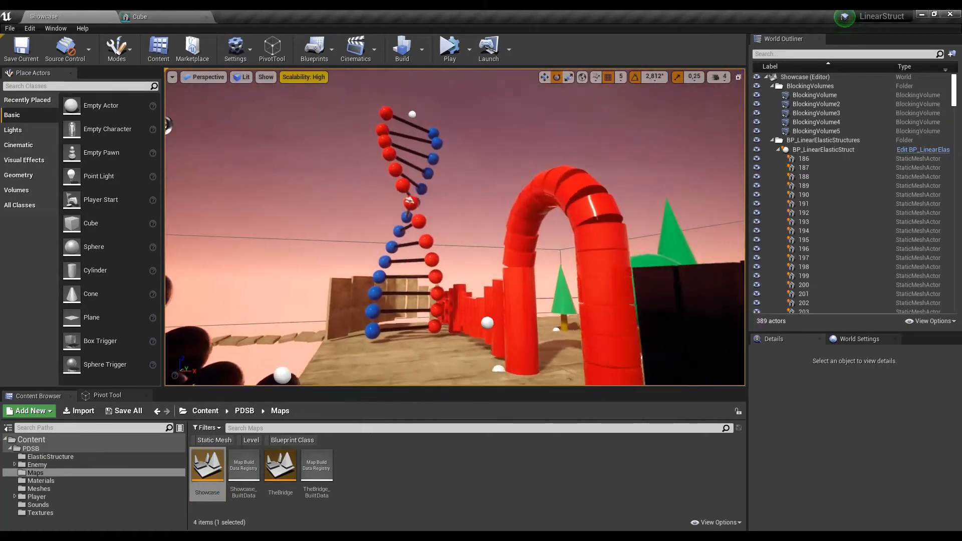
Locate the DNA structure's parent, BP_LinearElasticStruct19, and check its Actor Tag Sticks and Rot 360Zaxis settings.
{"action": "key", "text": "w"}
{"action": "right_click_drag", "start_coordinate": [455, 227], "coordinate": [450, 253]}
{"action": "left_click", "coordinate": [412, 296]}
{"action": "right_click_drag", "start_coordinate": [411, 295], "coordinate": [426, 280]}
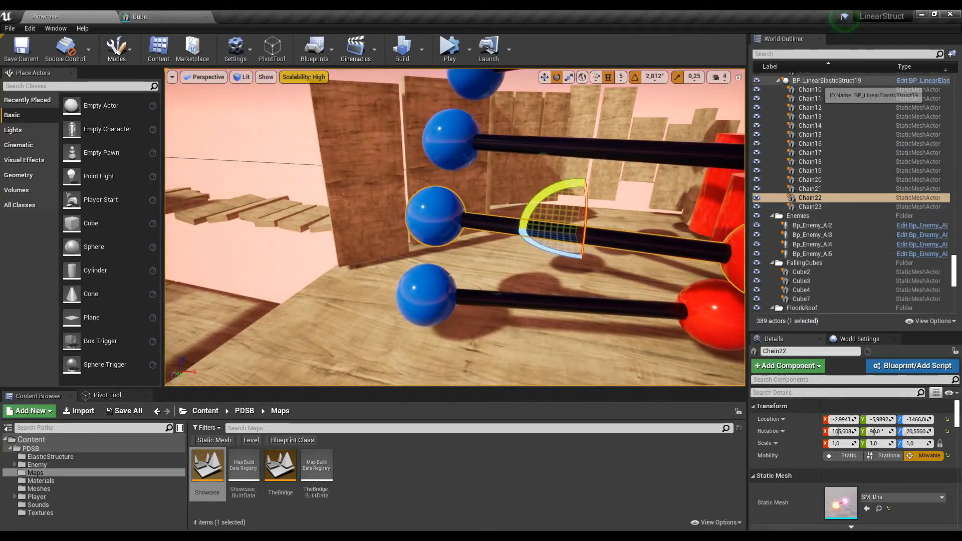
{"action": "left_click", "coordinate": [815, 80]}
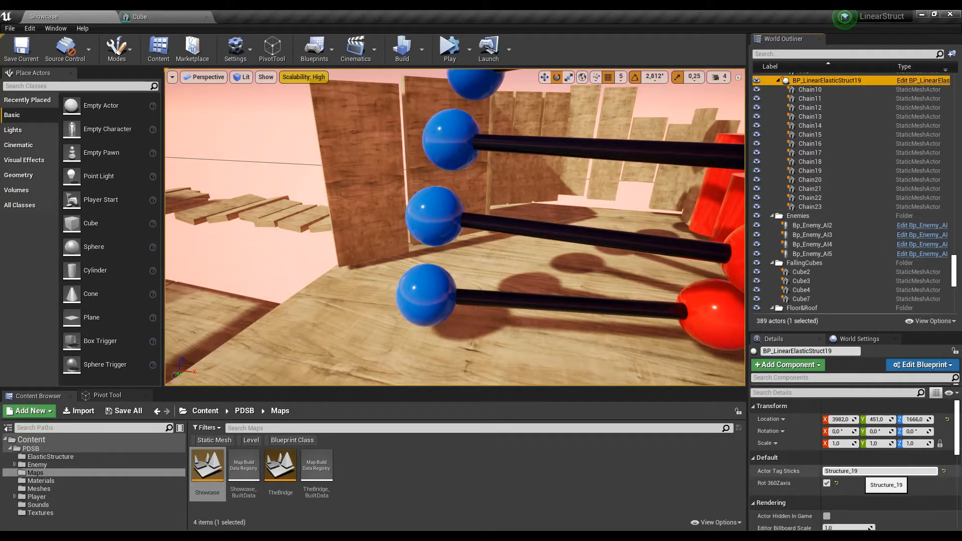
Filter the details by "tag" and compare the actor tags of Chain23, Chain22 and Chain21 with the parent structure's tag.
{"action": "left_click", "coordinate": [566, 304]}
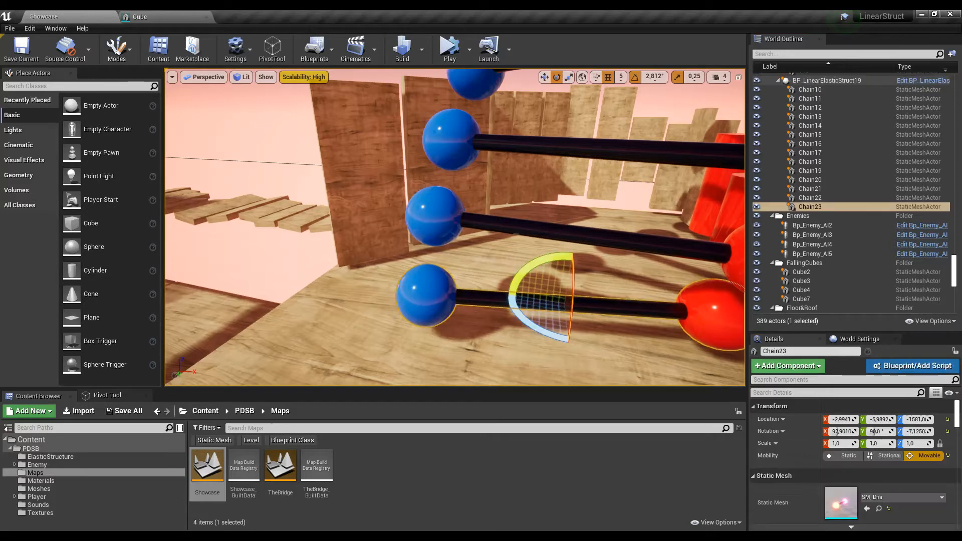
{"action": "left_click", "coordinate": [826, 392]}
{"action": "type", "text": "tag"}
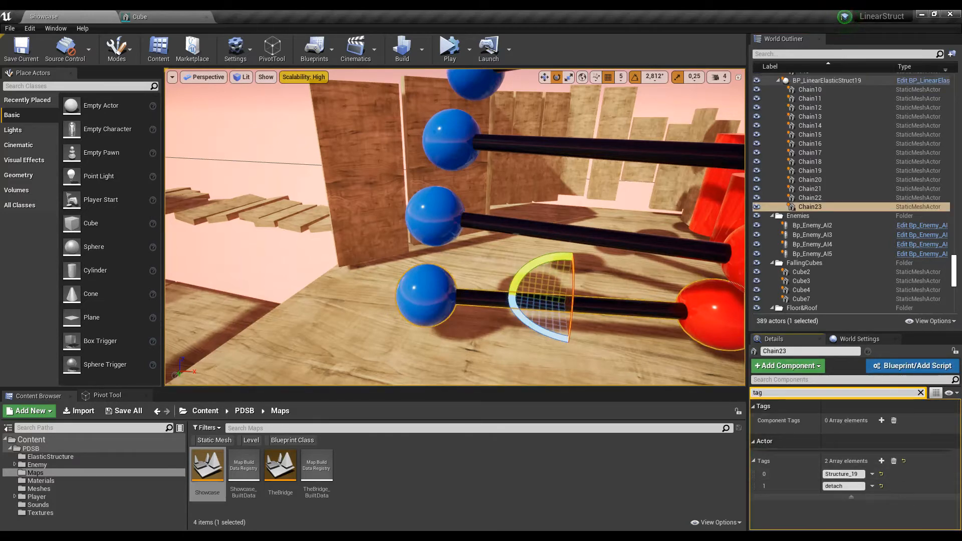
{"action": "left_click", "coordinate": [566, 233]}
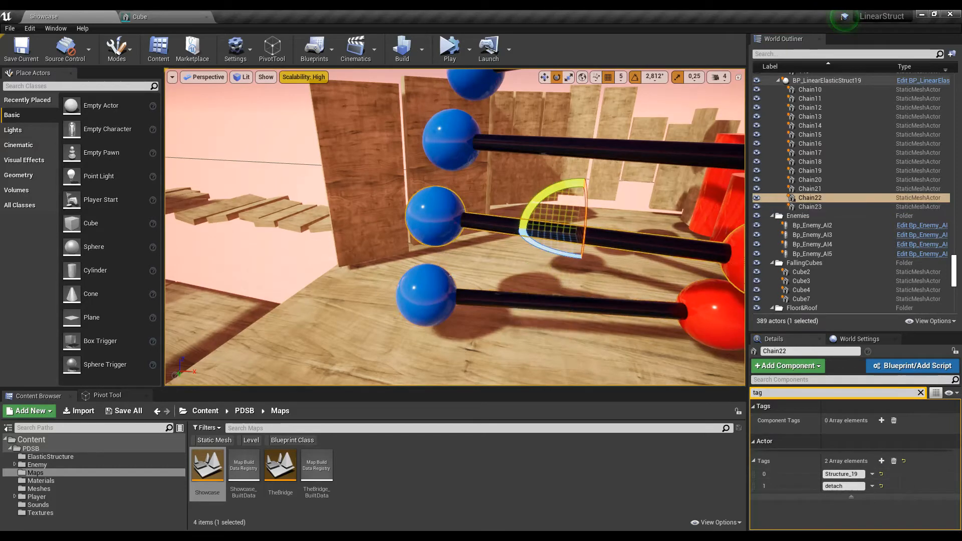
{"action": "left_click", "coordinate": [566, 148]}
{"action": "key", "text": "f"}
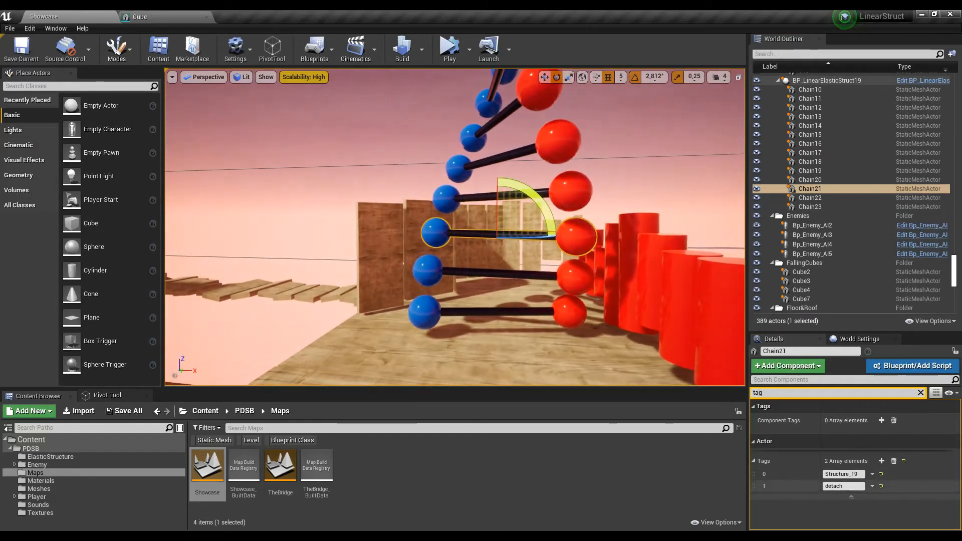
{"action": "right_click_drag", "start_coordinate": [455, 227], "coordinate": [441, 150]}
{"action": "left_click", "coordinate": [519, 233]}
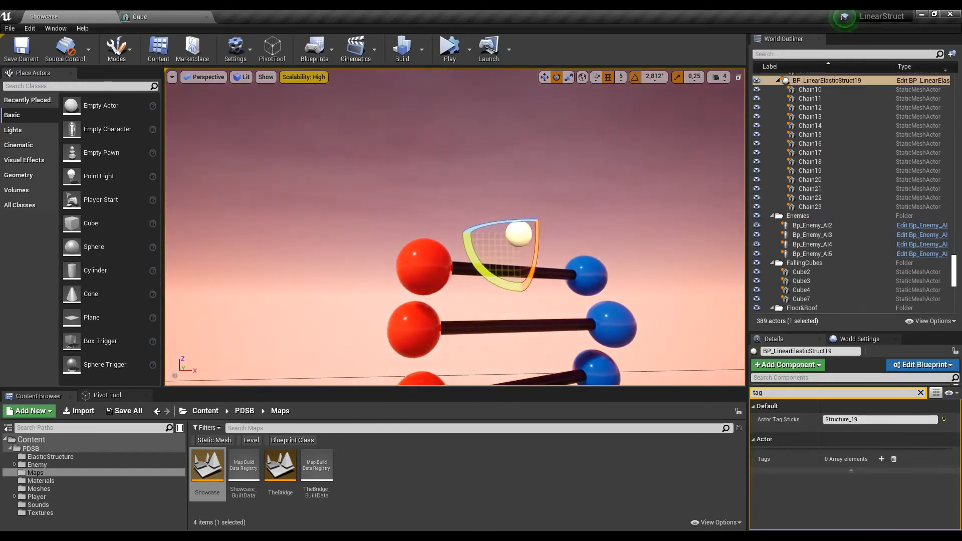
Simulate the Showcase level, view the DNA structure's rotation from several sides, and stop the simulation.
{"action": "mouse_move", "coordinate": [454, 227]}
{"action": "right_mouse_down"}
{"action": "mouse_move", "coordinate": [430, 281]}
{"action": "mouse_move", "coordinate": [461, 311]}
{"action": "mouse_move", "coordinate": [506, 315]}
{"action": "mouse_move", "coordinate": [496, 235]}
{"action": "mouse_move", "coordinate": [471, 300]}
{"action": "mouse_move", "coordinate": [481, 226]}
{"action": "mouse_move", "coordinate": [475, 236]}
{"action": "mouse_move", "coordinate": [466, 190]}
{"action": "mouse_move", "coordinate": [470, 236]}
{"action": "right_mouse_up"}
{"action": "left_click", "coordinate": [449, 50]}
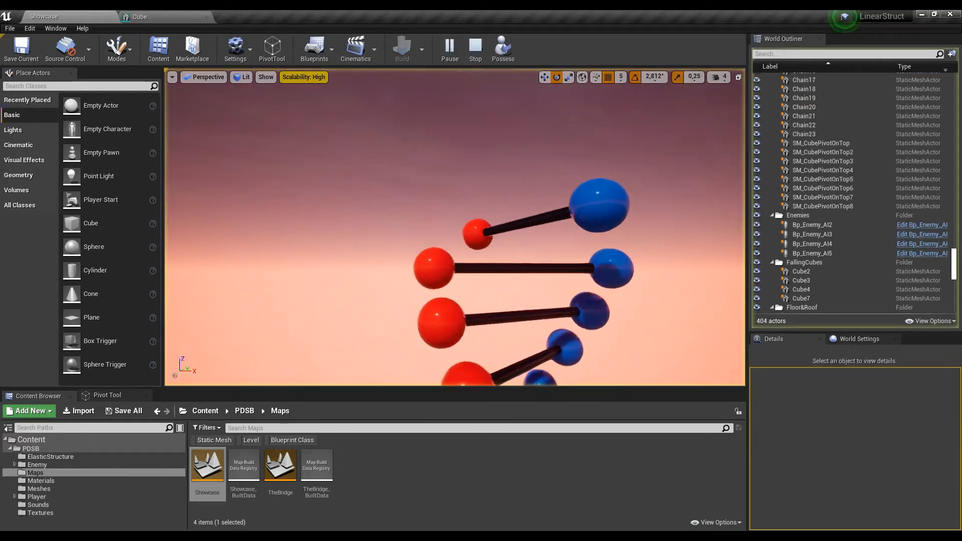
{"action": "right_click_drag", "start_coordinate": [455, 226], "coordinate": [518, 257]}
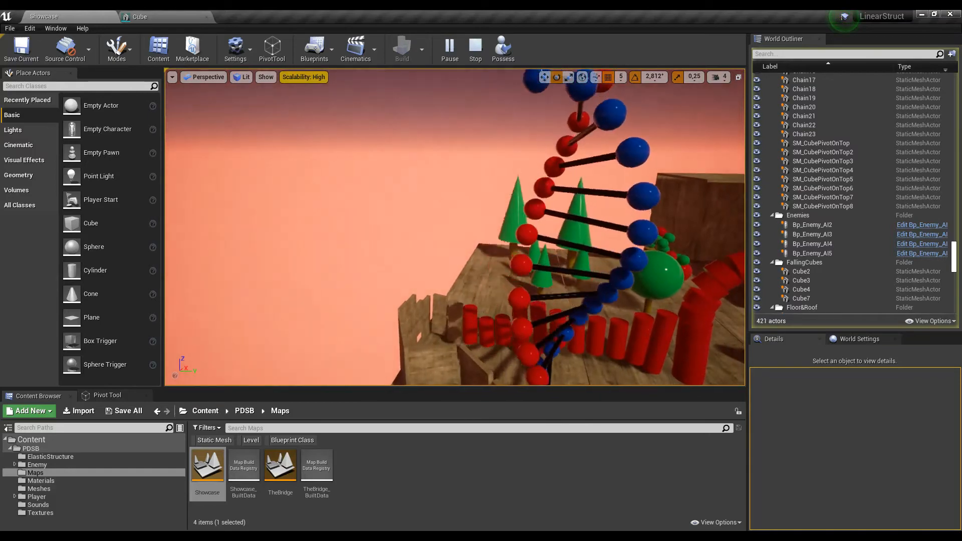
{"action": "right_click_drag", "start_coordinate": [518, 258], "coordinate": [664, 268]}
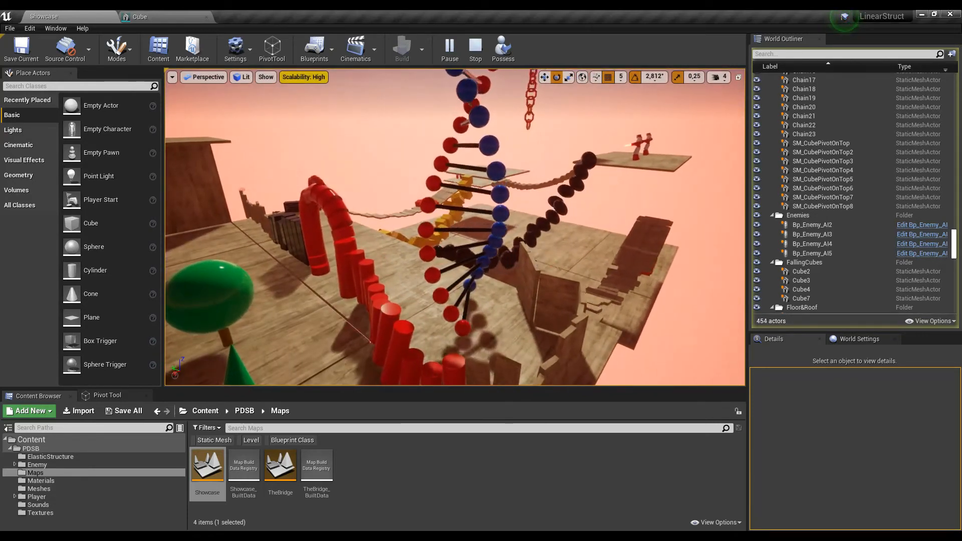
{"action": "right_click_drag", "start_coordinate": [506, 150], "coordinate": [501, 108]}
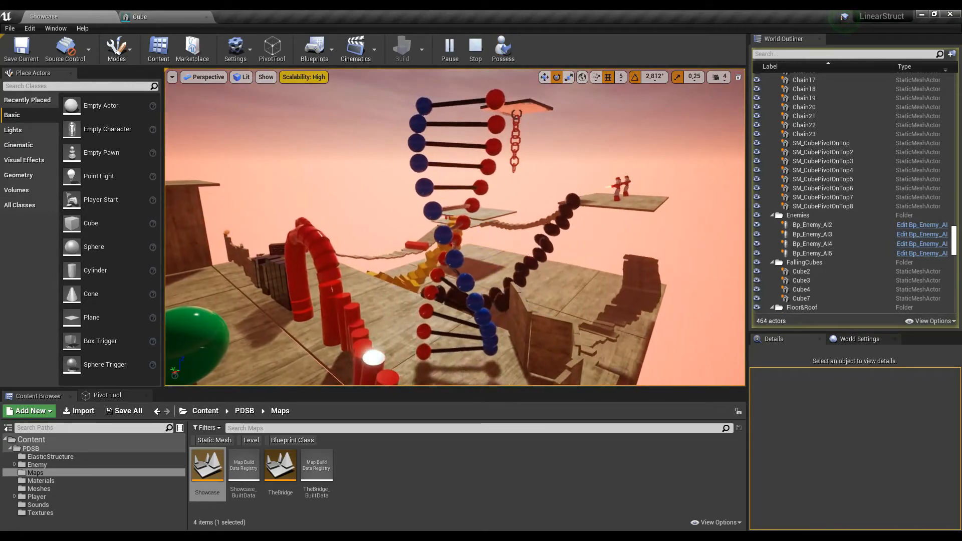
{"action": "left_click", "coordinate": [506, 150]}
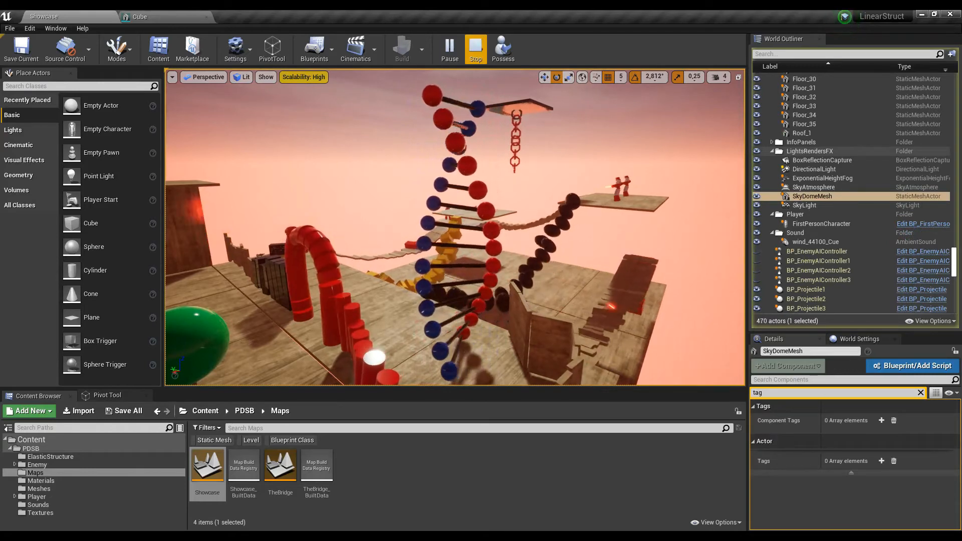
{"action": "left_click", "coordinate": [475, 48]}
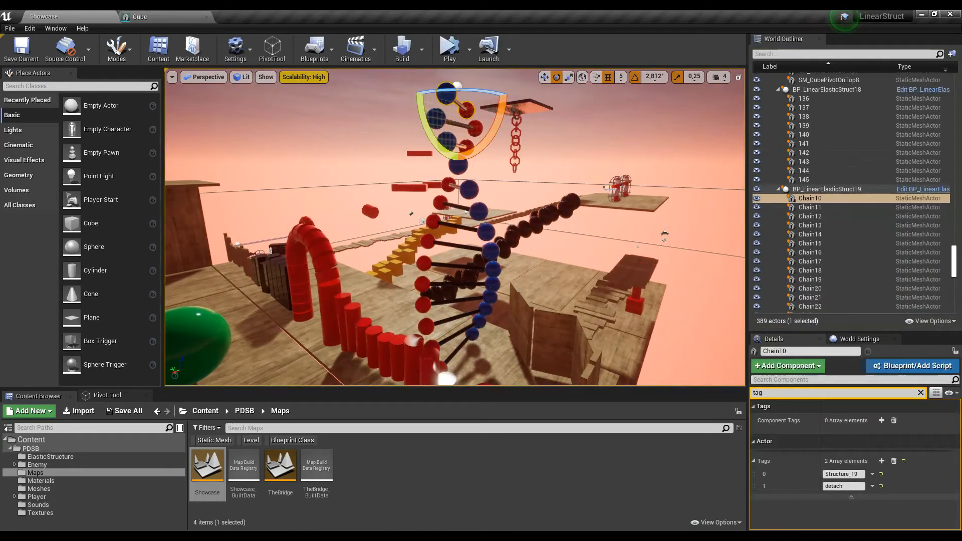
Open the BP_LinearElasticStruct blueprint, dock it beside the level, and examine the 360rotZaxis? event logic that rotates the root mesh.
{"action": "left_click", "coordinate": [920, 189]}
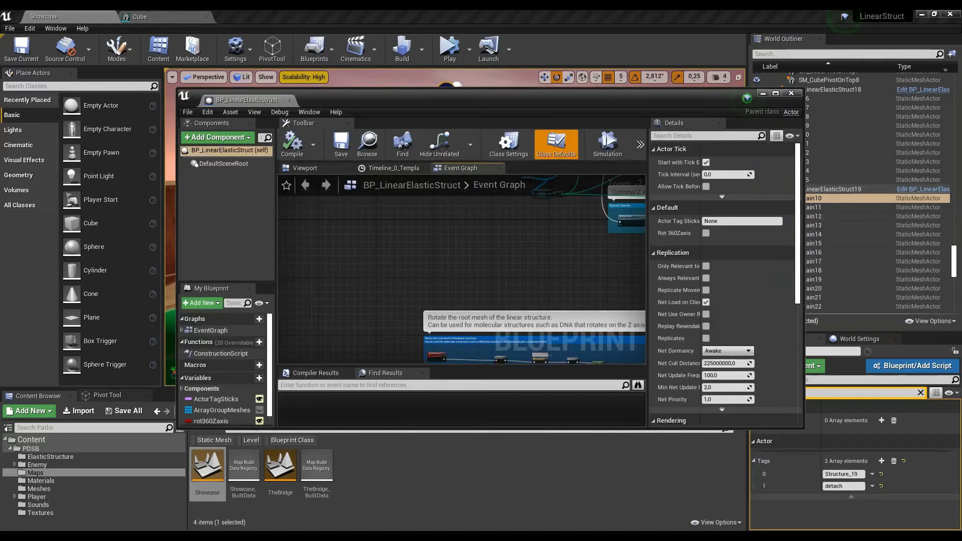
{"action": "left_click_drag", "start_coordinate": [246, 101], "coordinate": [252, 17]}
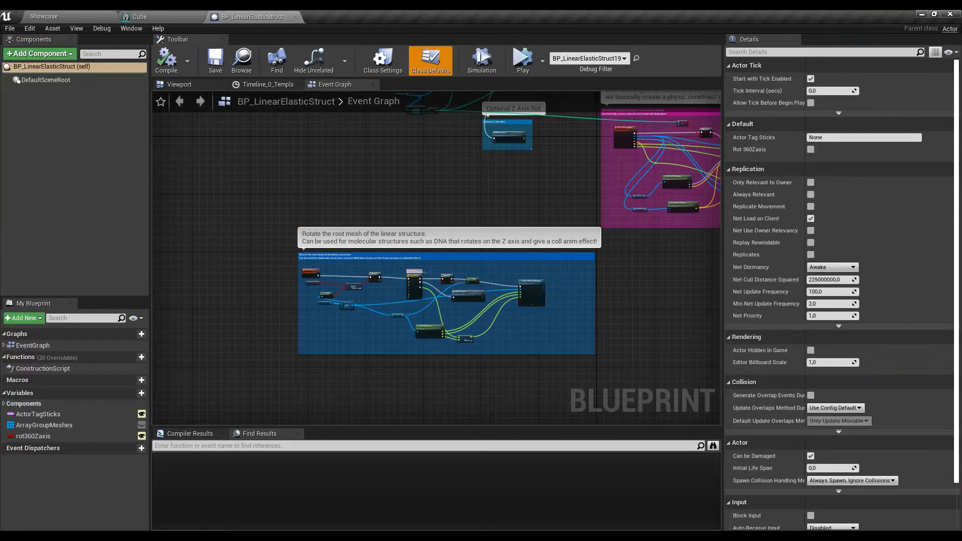
{"action": "right_click_drag", "start_coordinate": [407, 175], "coordinate": [392, 201]}
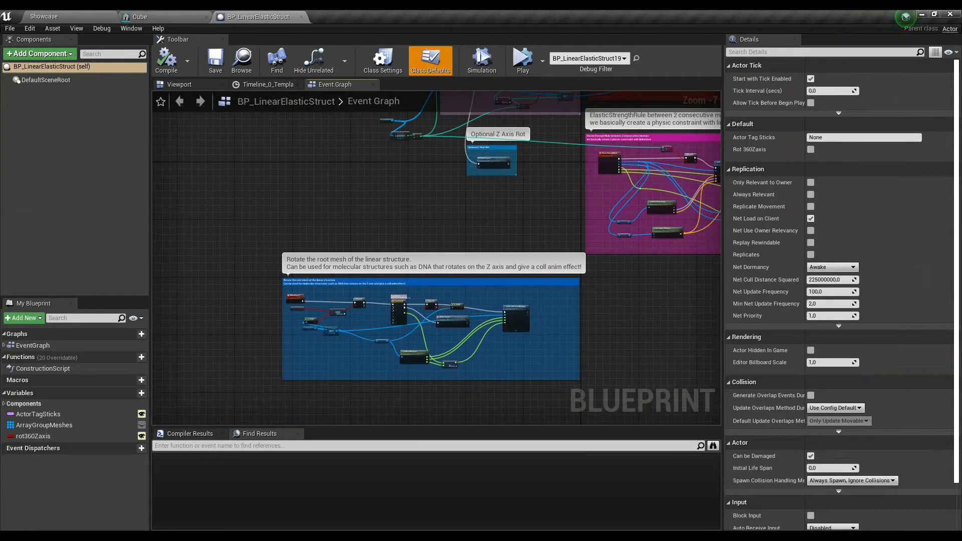
{"action": "scroll", "coordinate": [317, 294], "scroll_direction": "up", "scroll_amount": 7}
{"action": "left_click", "coordinate": [213, 303]}
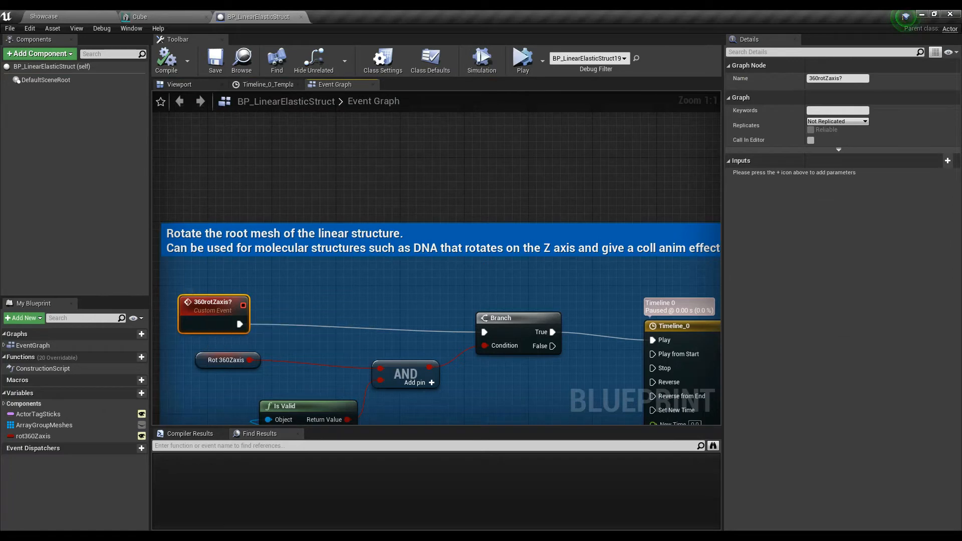
{"action": "scroll", "coordinate": [348, 273], "scroll_direction": "down", "scroll_amount": 7}
{"action": "scroll", "coordinate": [349, 288], "scroll_direction": "up", "scroll_amount": 2}
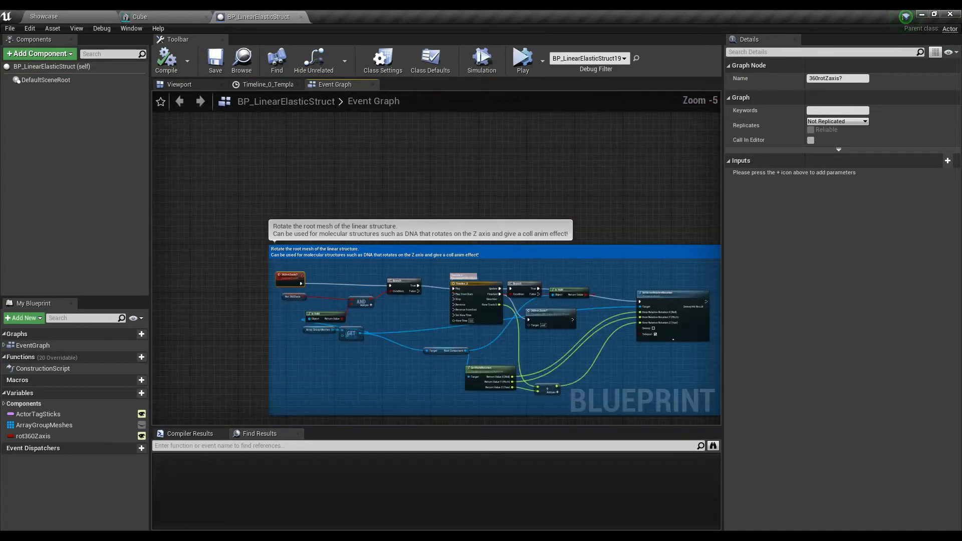
{"action": "scroll", "coordinate": [241, 210], "scroll_direction": "down", "scroll_amount": 3}
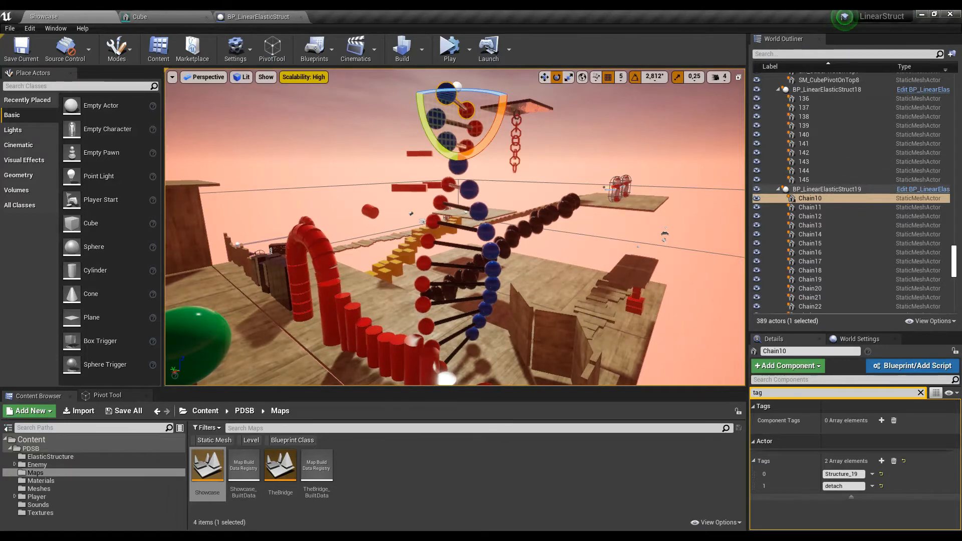
Return to the Showcase level and compare the tags of DNA segments Chain10 to Chain13 with their parent, BP_LinearElasticStruct19.
{"action": "key", "text": "f"}
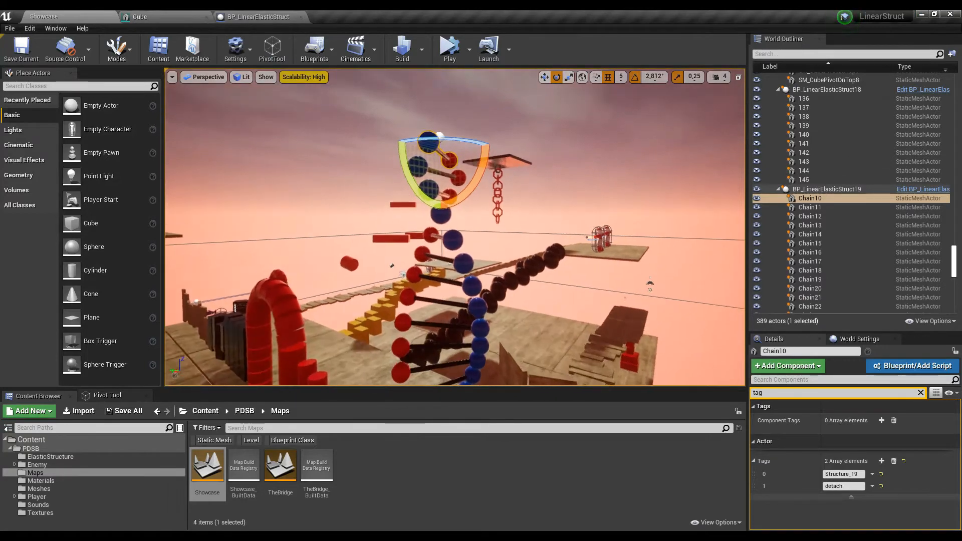
{"action": "left_click_drag", "start_coordinate": [454, 227], "coordinate": [568, 233], "text": "alt"}
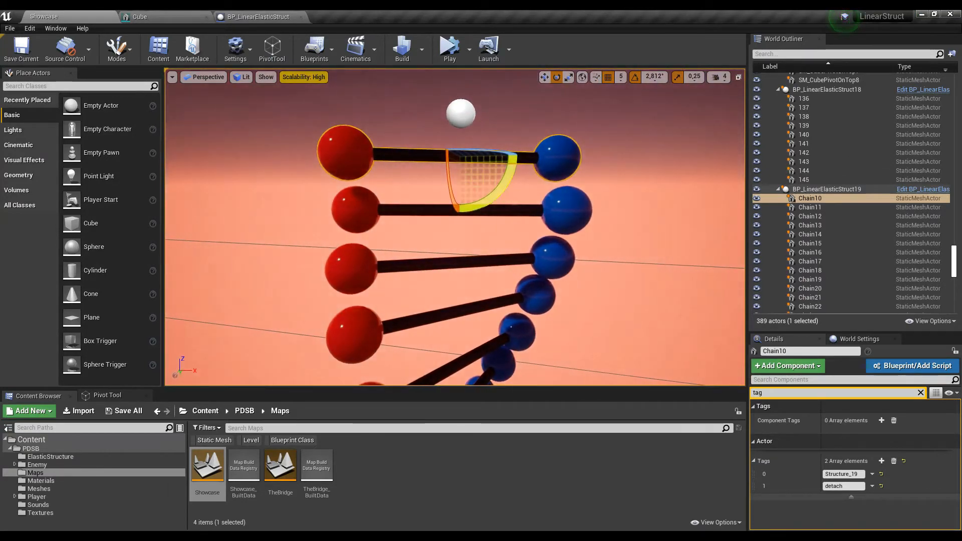
{"action": "left_click", "coordinate": [460, 114]}
{"action": "left_click", "coordinate": [415, 155]}
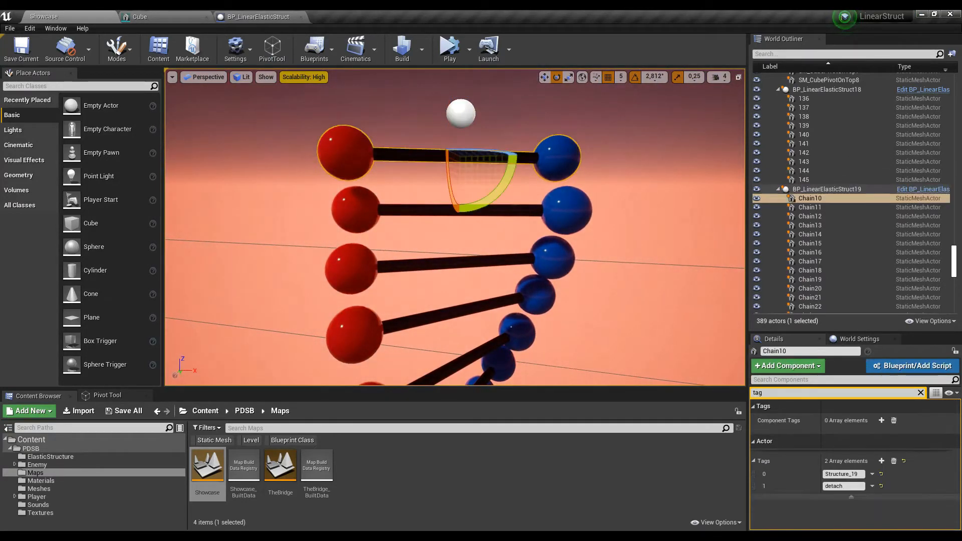
{"action": "left_click", "coordinate": [810, 207]}
{"action": "left_click", "coordinate": [811, 216]}
{"action": "left_click", "coordinate": [815, 225]}
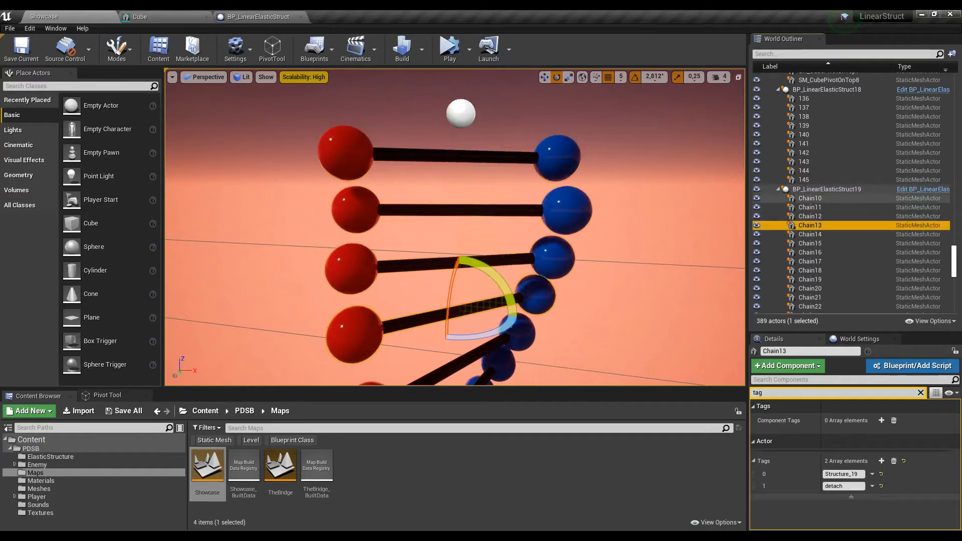
{"action": "left_click", "coordinate": [811, 198]}
{"action": "left_click", "coordinate": [826, 188]}
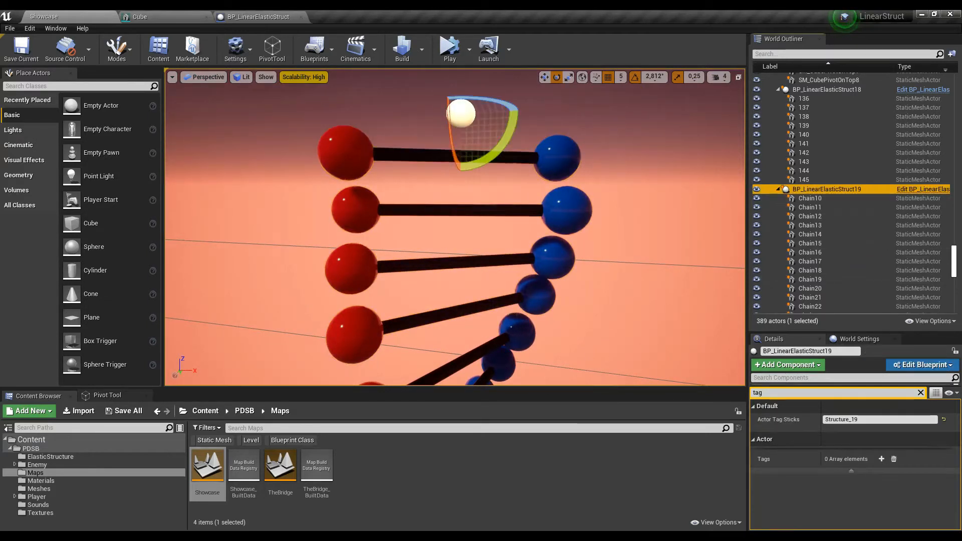
Disable Rot 360Zaxis on BP_LinearElasticStruct19, test the DNA structure in a simulation, and stop it.
{"action": "scroll", "coordinate": [753, 393], "scroll_direction": "down", "scroll_amount": 2}
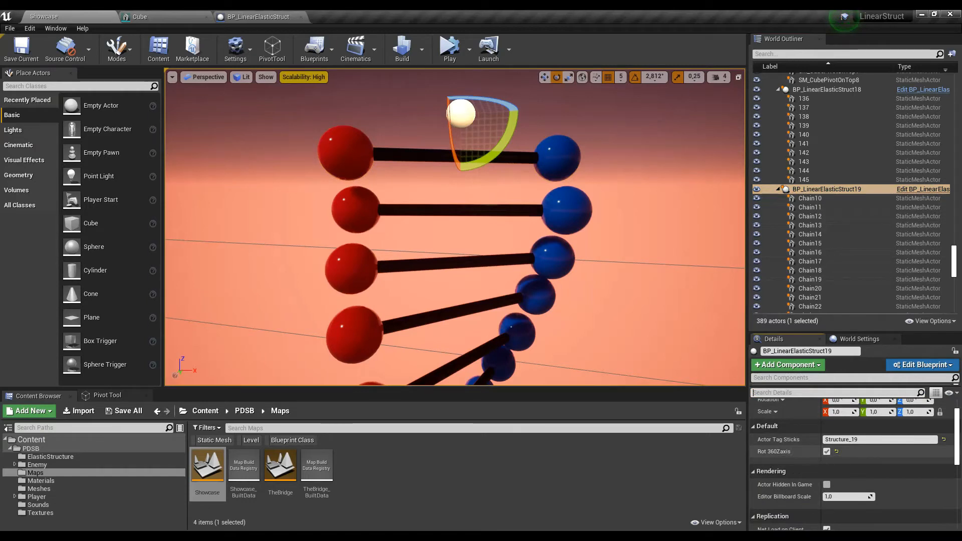
{"action": "left_click", "coordinate": [752, 392]}
{"action": "type", "text": "w"}
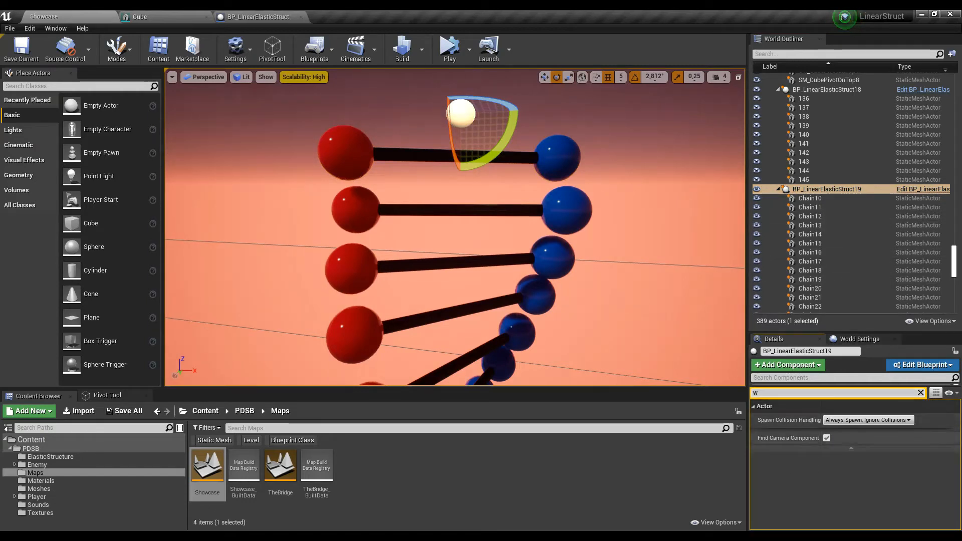
{"action": "key", "text": "BackSpace"}
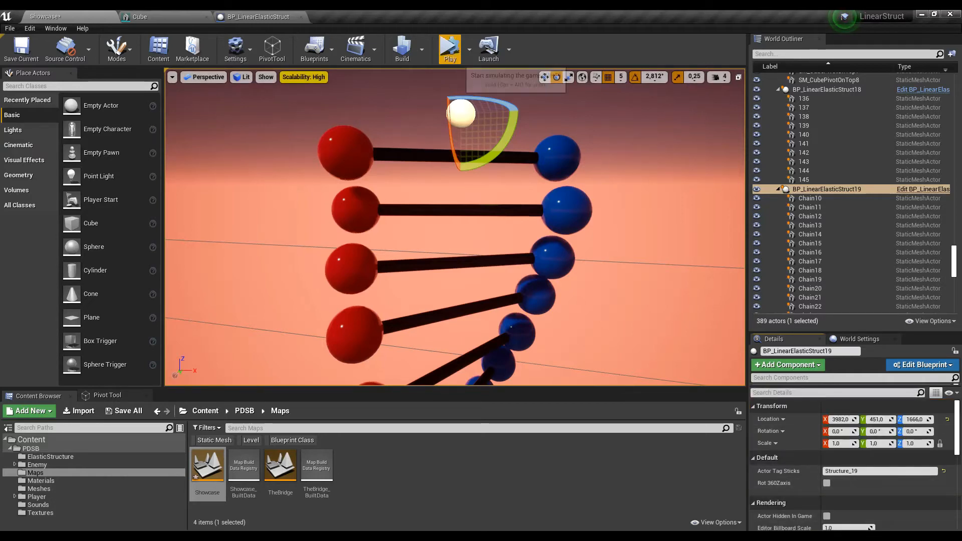
{"action": "left_click", "coordinate": [449, 48]}
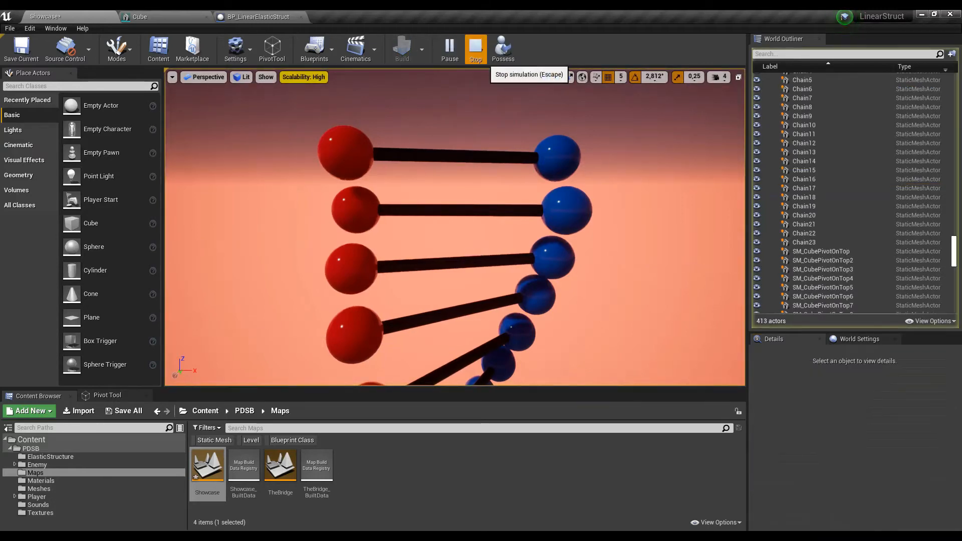
{"action": "left_click", "coordinate": [475, 50]}
{"action": "left_click", "coordinate": [475, 96]}
Re-enable Rot 360Zaxis on BP_LinearElasticStruct19 and simulate the level to inspect the DNA strand's rotation and its top segment, Chain10.
{"action": "left_click", "coordinate": [460, 114]}
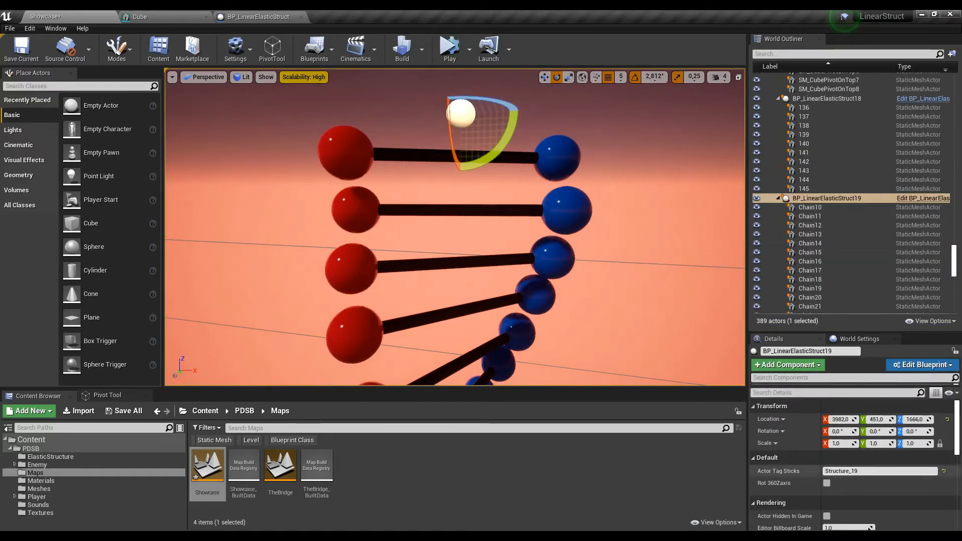
{"action": "left_click", "coordinate": [449, 48]}
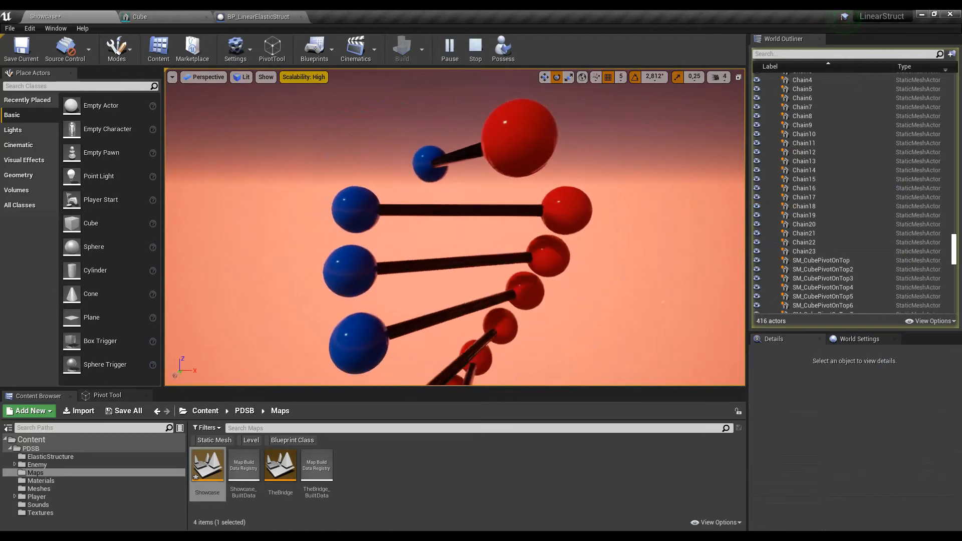
{"action": "key", "text": "s"}
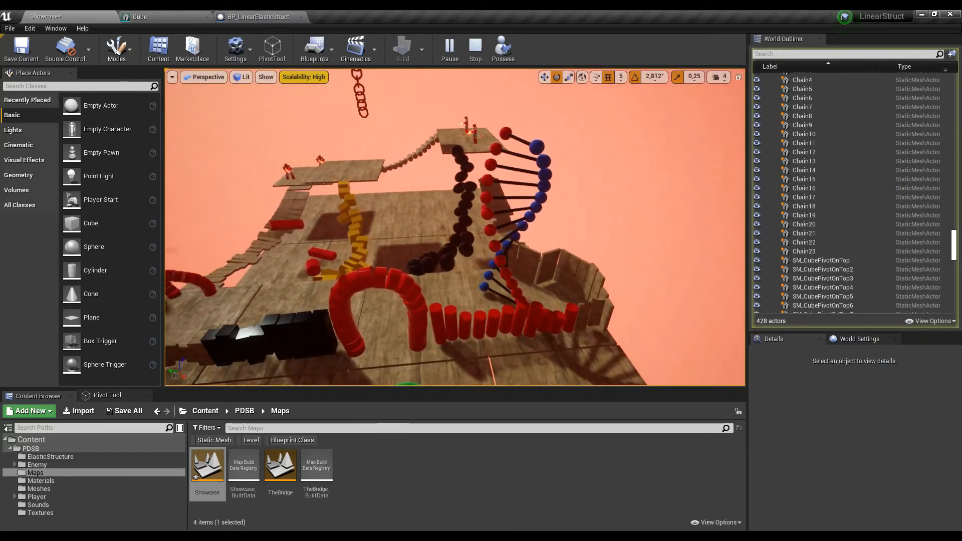
{"action": "left_click", "coordinate": [632, 351]}
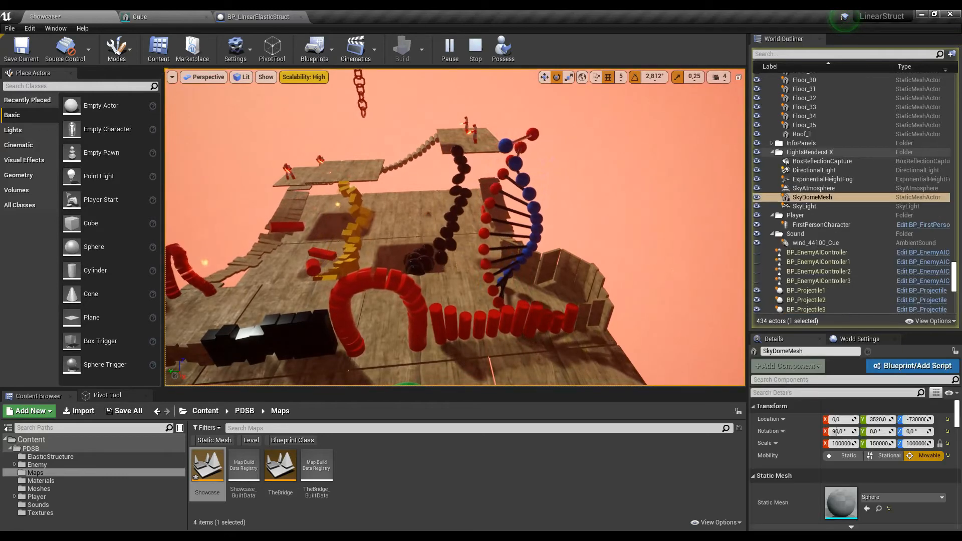
{"action": "key", "text": "w"}
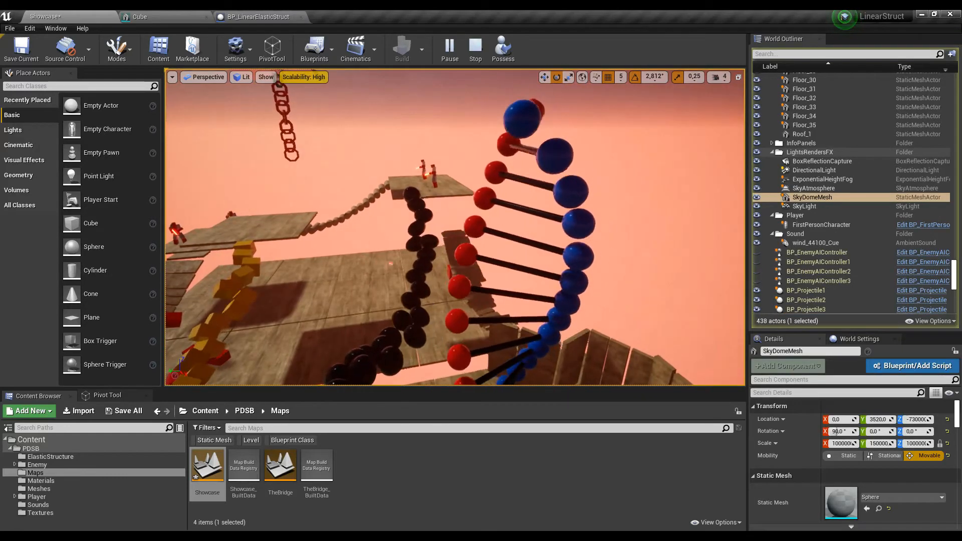
{"action": "left_click", "coordinate": [526, 115]}
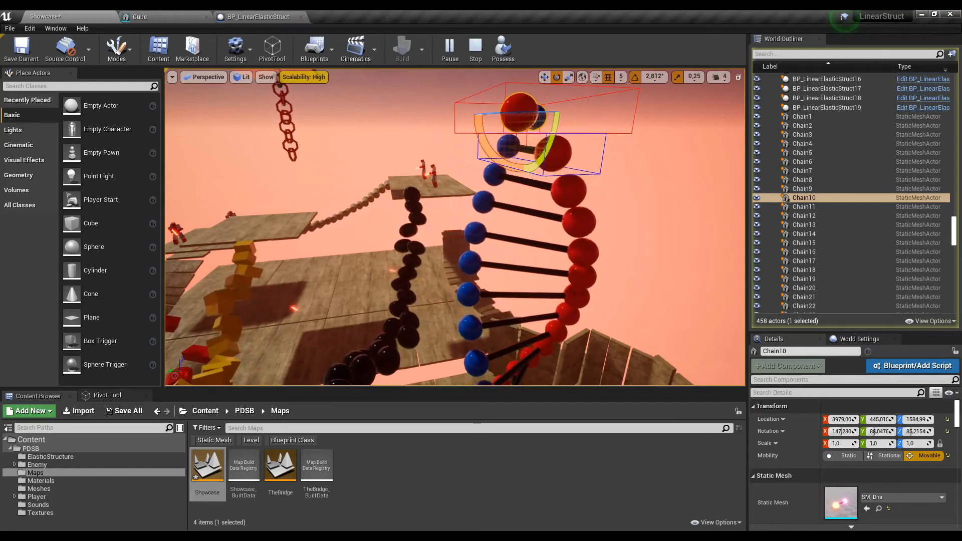
{"action": "left_click", "coordinate": [475, 49]}
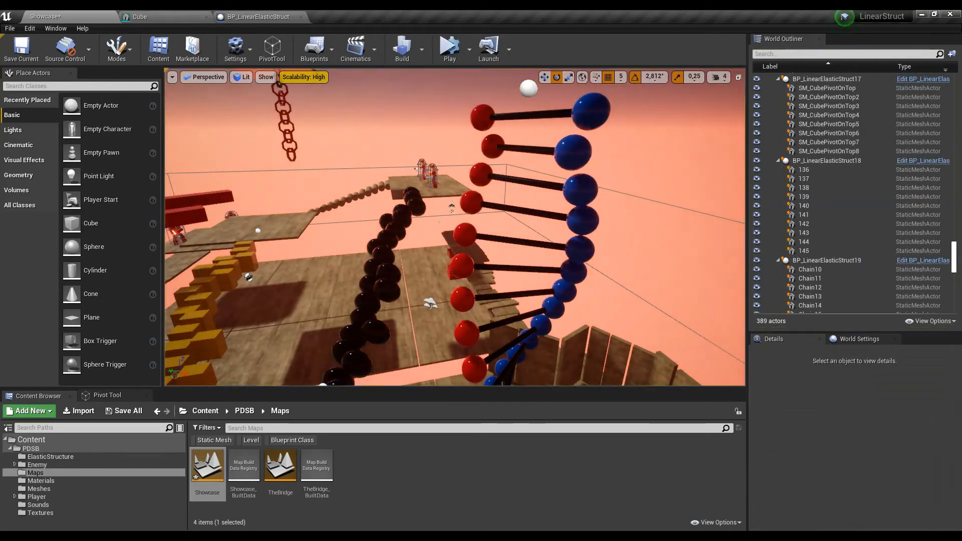
Simulate the level with Chain11 selected, inspect the motion of the segments down to Chain15, and stop the simulation.
{"action": "left_click", "coordinate": [523, 114]}
{"action": "left_click", "coordinate": [525, 149]}
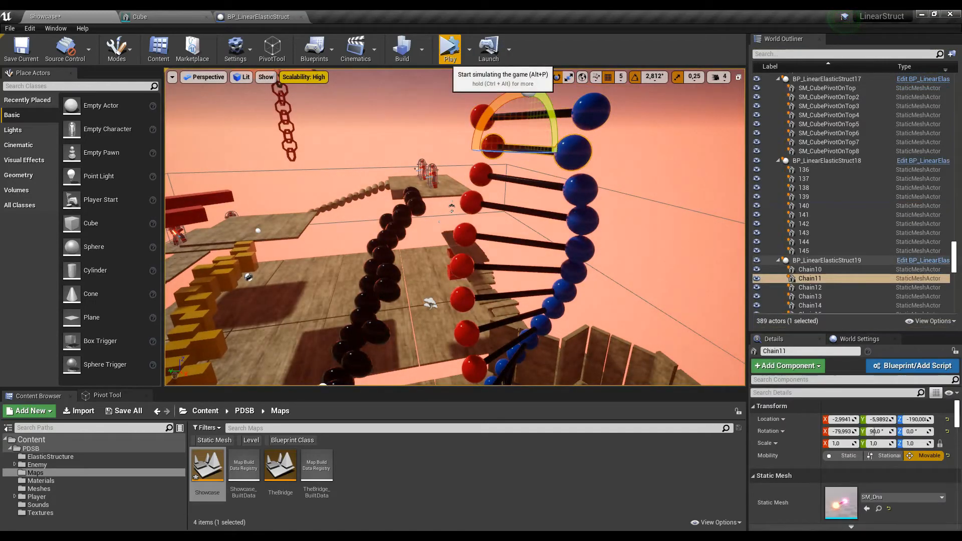
{"action": "left_click", "coordinate": [449, 50]}
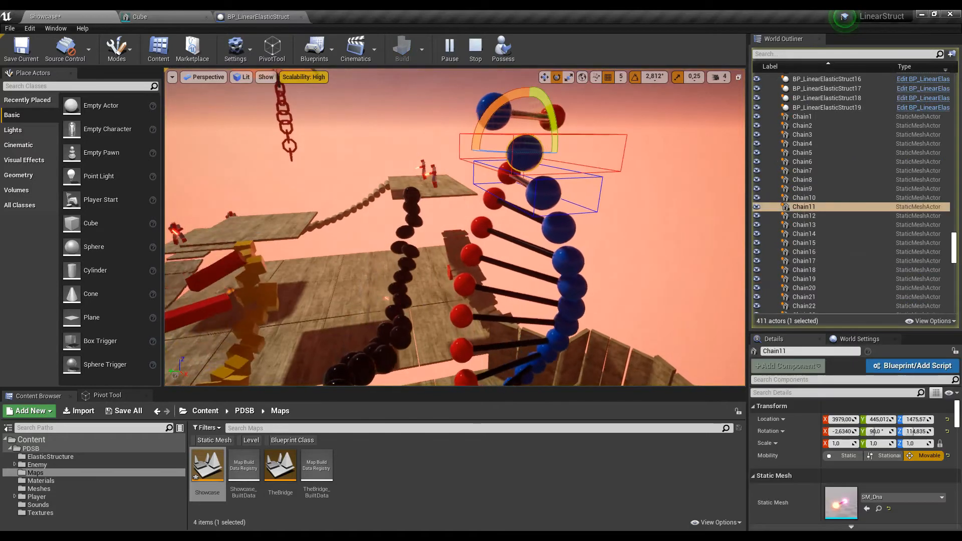
{"action": "left_click", "coordinate": [521, 178]}
{"action": "left_click", "coordinate": [522, 204]}
{"action": "right_click_drag", "start_coordinate": [522, 204], "coordinate": [440, 185]}
{"action": "key", "text": "w"}
{"action": "left_click_drag", "start_coordinate": [458, 279], "coordinate": [455, 265]}
{"action": "right_click_drag", "start_coordinate": [454, 266], "coordinate": [455, 286]}
{"action": "left_click", "coordinate": [506, 278]}
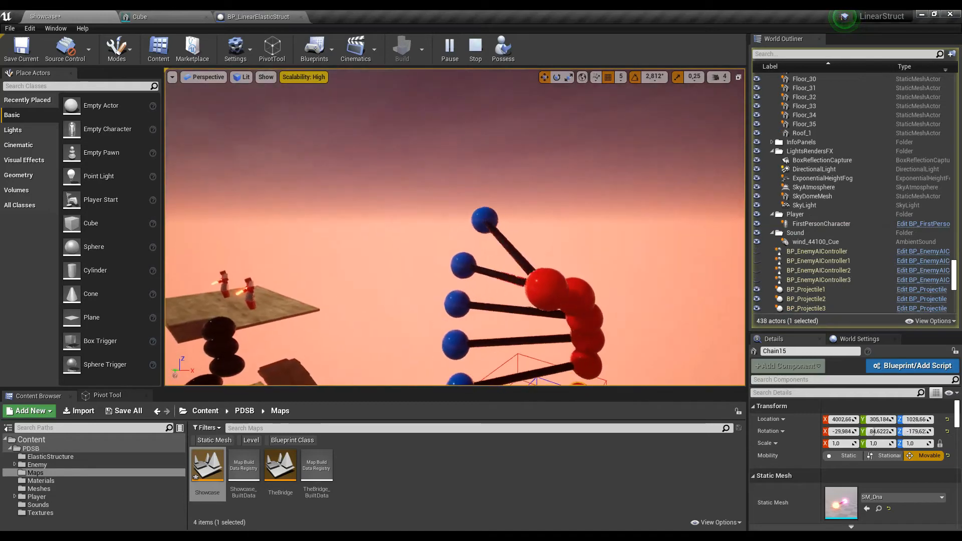
{"action": "left_click", "coordinate": [475, 47]}
Switch to the Notepad task list and check the FPS Player Camera Fov topic.
{"action": "key", "text": "alt+Tab"}
{"action": "key", "text": "alt+Tab"}
{"action": "right_click_drag", "start_coordinate": [455, 227], "coordinate": [450, 190]}
{"action": "key", "text": "alt+Tab"}
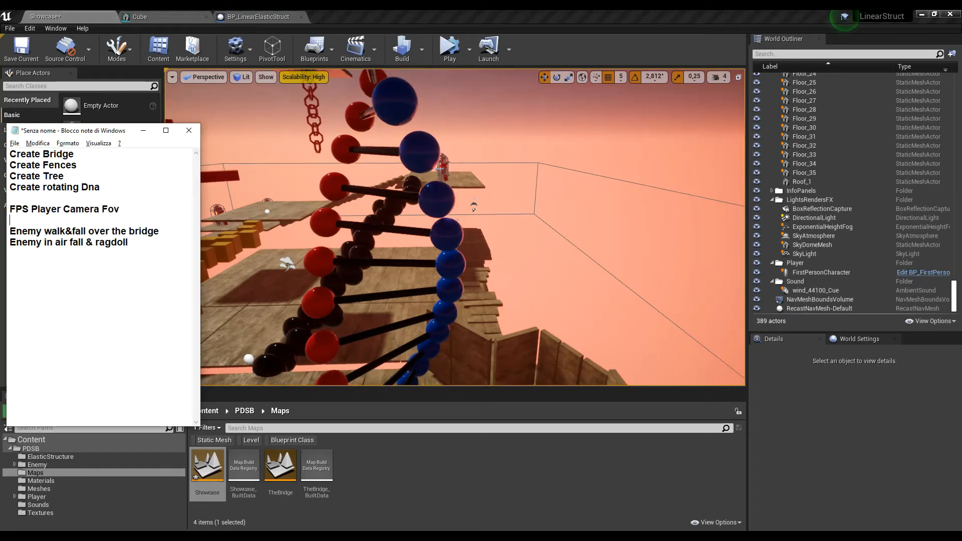
Select the FirstPersonCharacter in the Showcase level and open its BP_FirstPersonCharacter blueprint at the Event Graph overview.
{"action": "right_click_drag", "start_coordinate": [454, 226], "coordinate": [335, 240]}
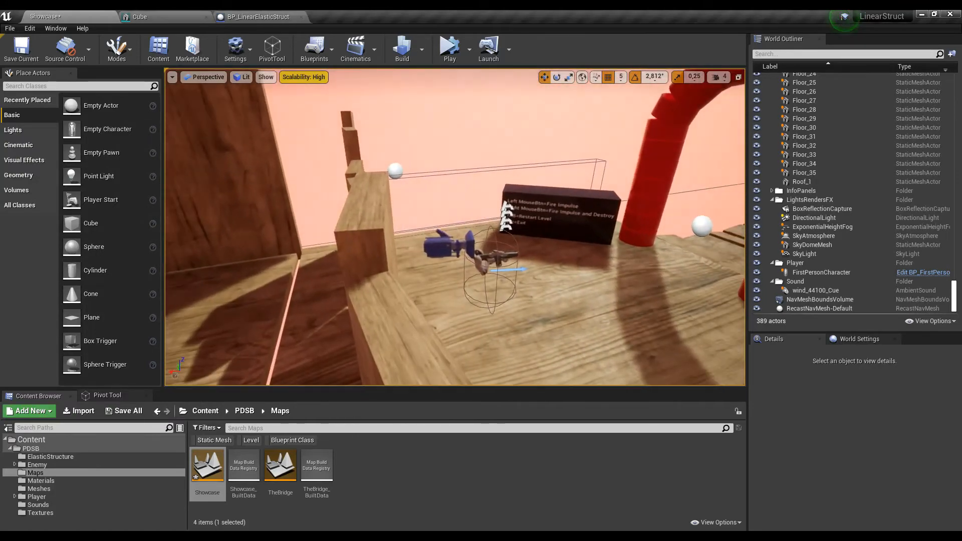
{"action": "left_click", "coordinate": [478, 258]}
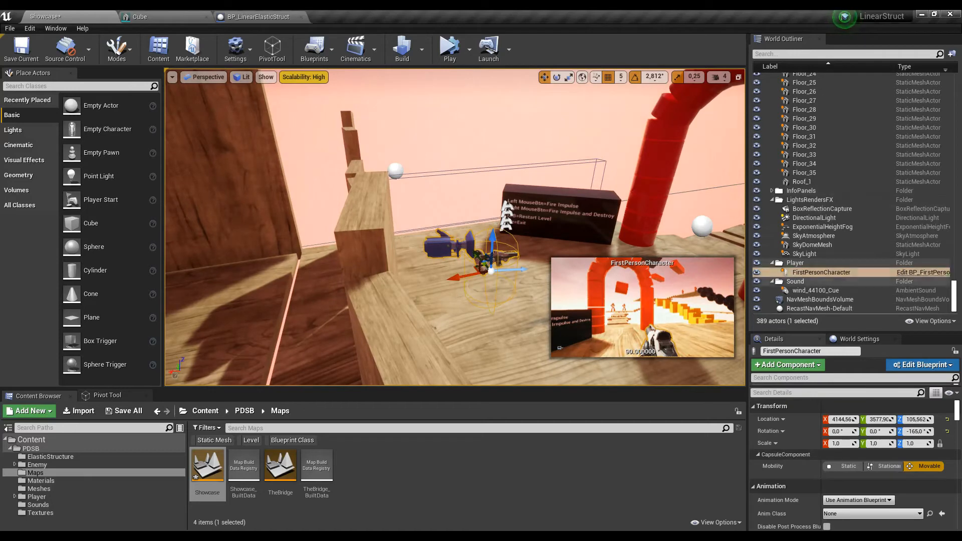
{"action": "left_click", "coordinate": [922, 272]}
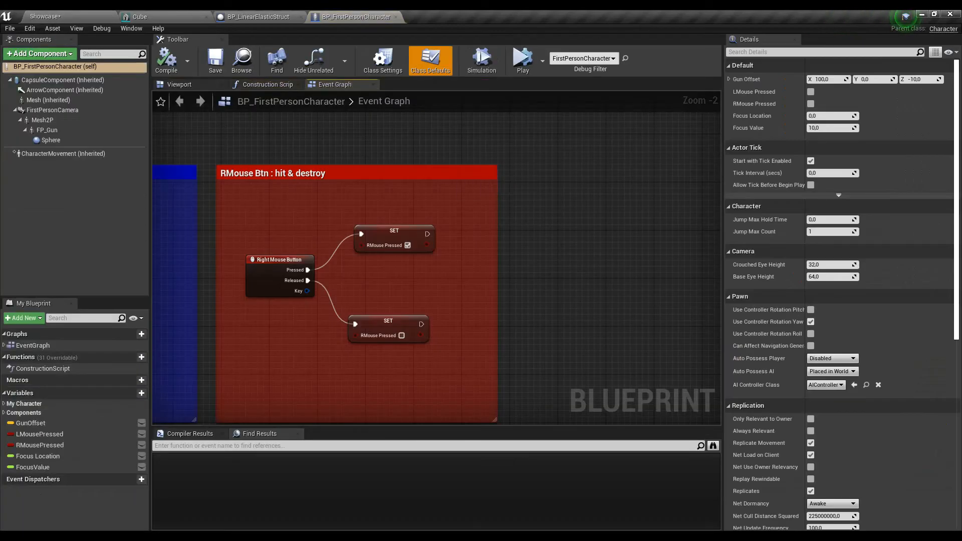
{"action": "scroll", "coordinate": [283, 240], "scroll_direction": "down", "scroll_amount": 10}
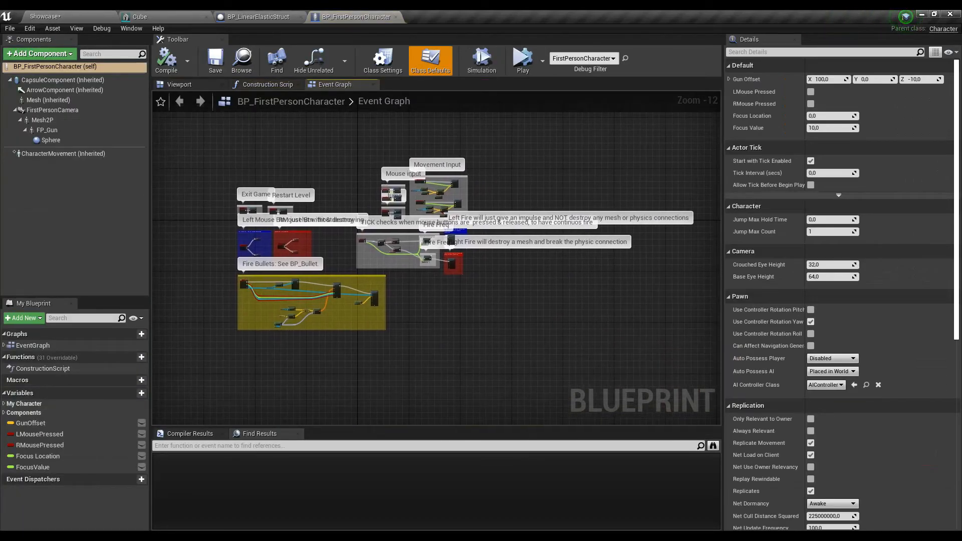
Select FirstPersonCamera, examine its Depth of Field settings, and filter the details by "apert" to open the Aperture (F-stop) value.
{"action": "left_click", "coordinate": [50, 110]}
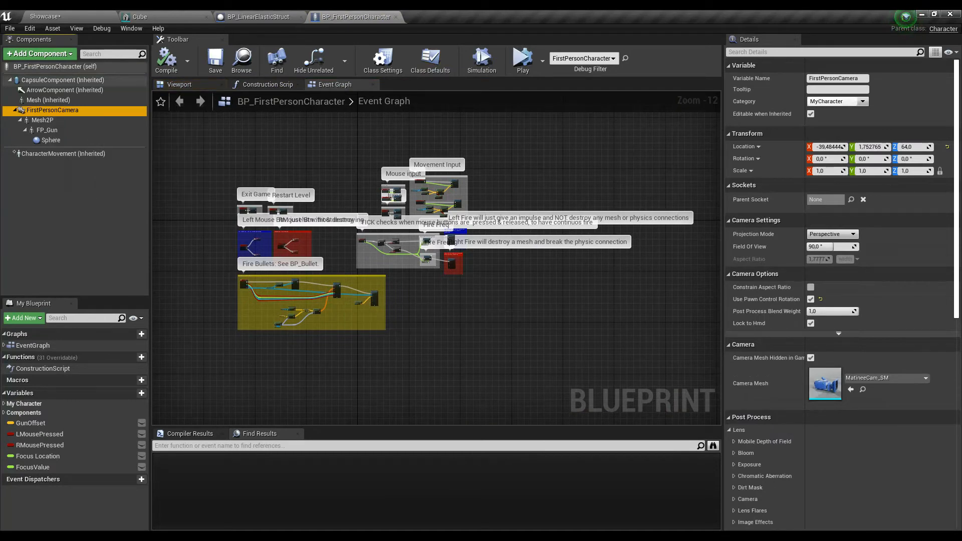
{"action": "scroll", "coordinate": [841, 431], "scroll_direction": "down", "scroll_amount": 3}
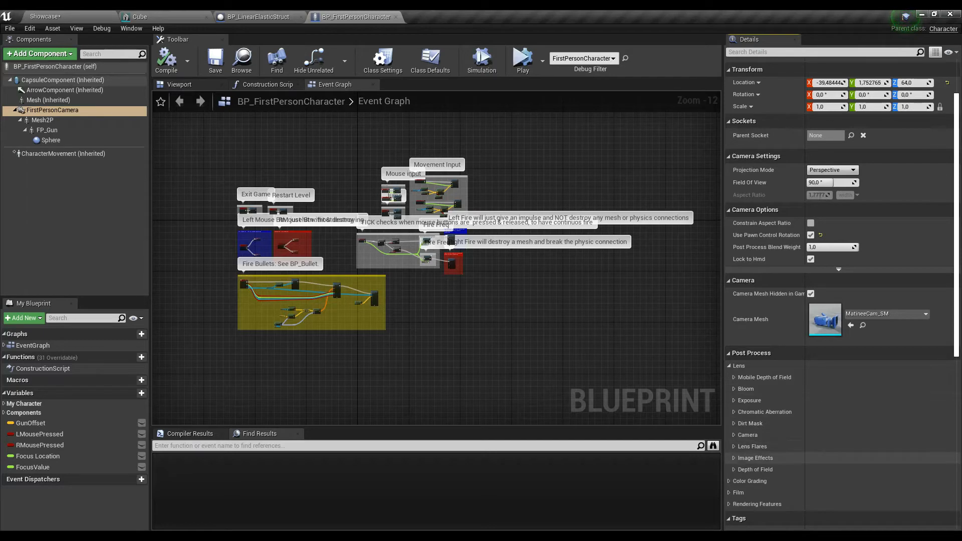
{"action": "left_click", "coordinate": [755, 469]}
{"action": "scroll", "coordinate": [821, 440], "scroll_direction": "down", "scroll_amount": 3}
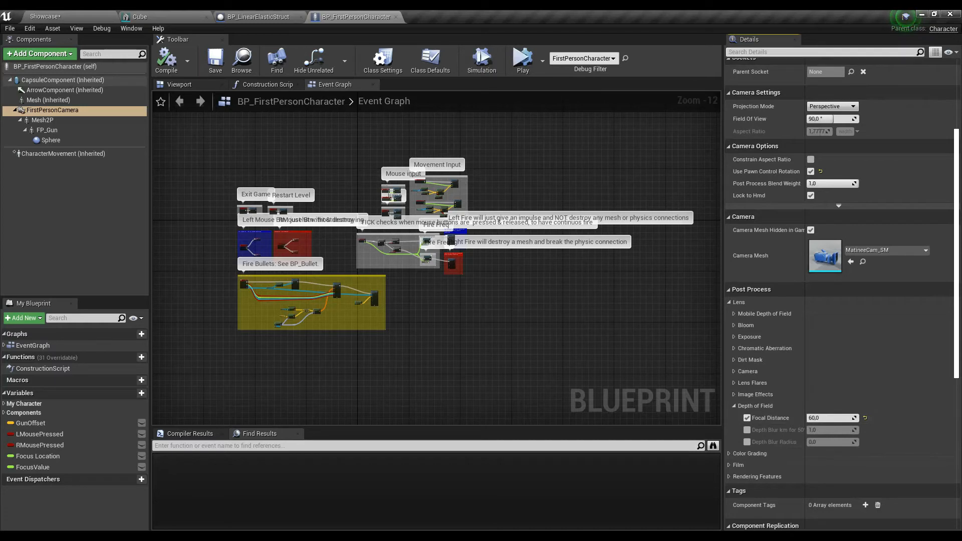
{"action": "type", "text": "apert"}
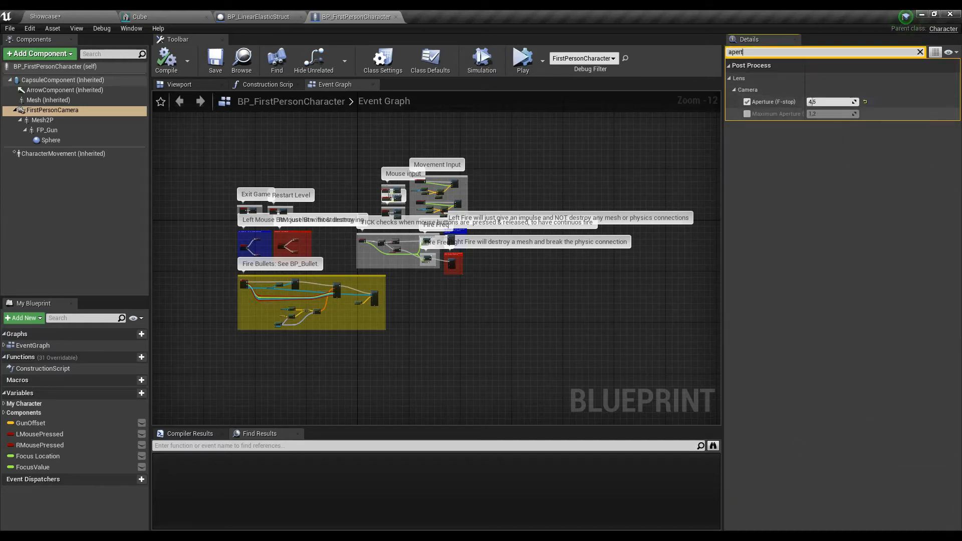
{"action": "left_click", "coordinate": [809, 102]}
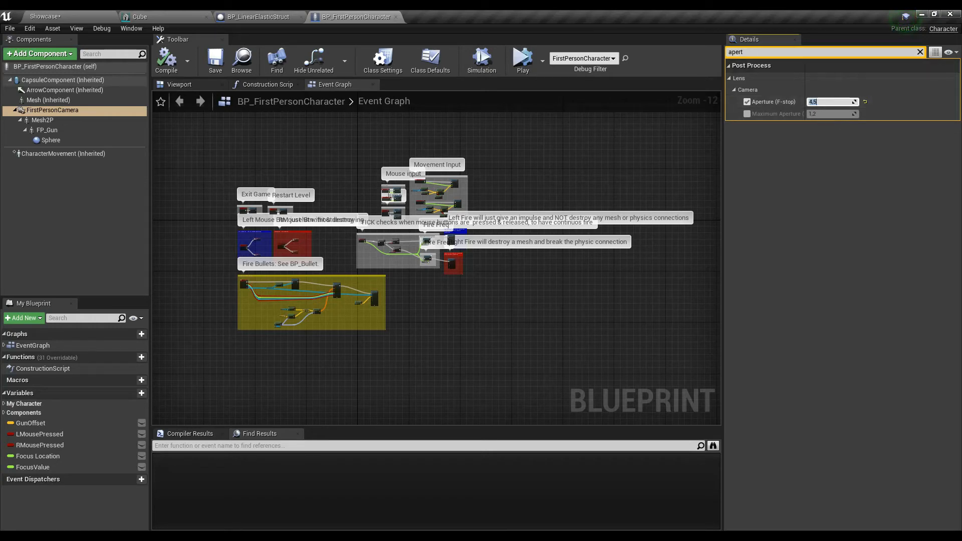
Clear the details filter and review FirstPersonCamera's full settings, from camera options through the post-process lens and flare values.
{"action": "left_click", "coordinate": [919, 52]}
{"action": "scroll", "coordinate": [841, 375], "scroll_direction": "down", "scroll_amount": 5}
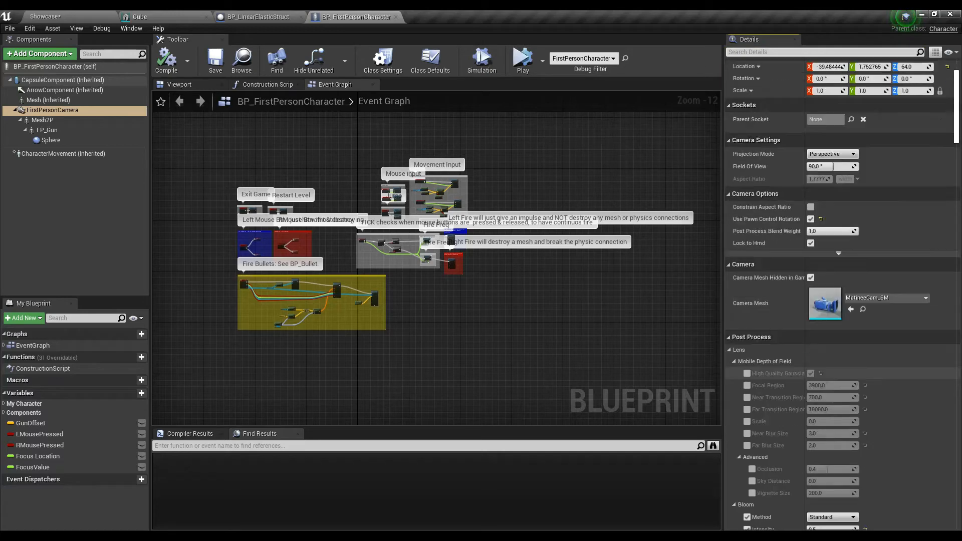
{"action": "scroll", "coordinate": [842, 290], "scroll_direction": "down", "scroll_amount": 10}
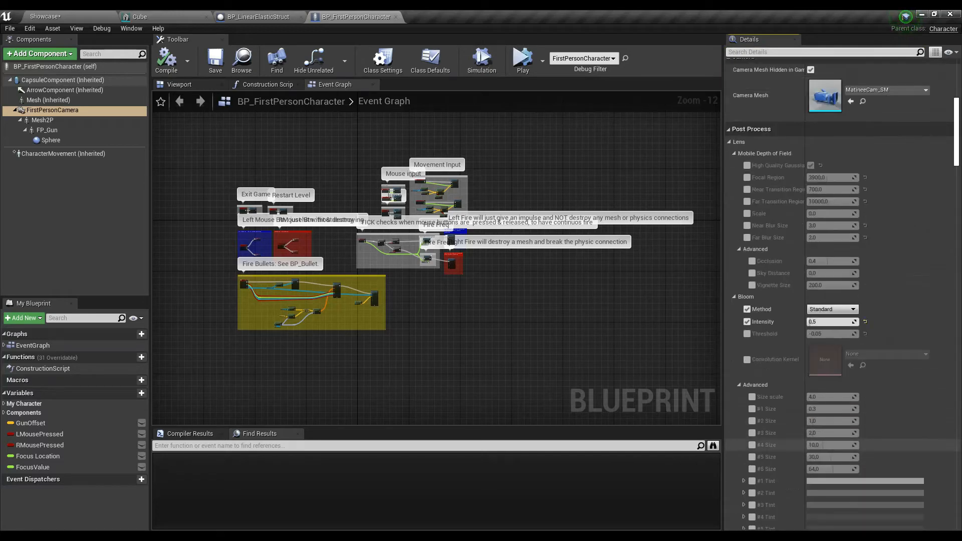
{"action": "scroll", "coordinate": [842, 291], "scroll_direction": "down", "scroll_amount": 10}
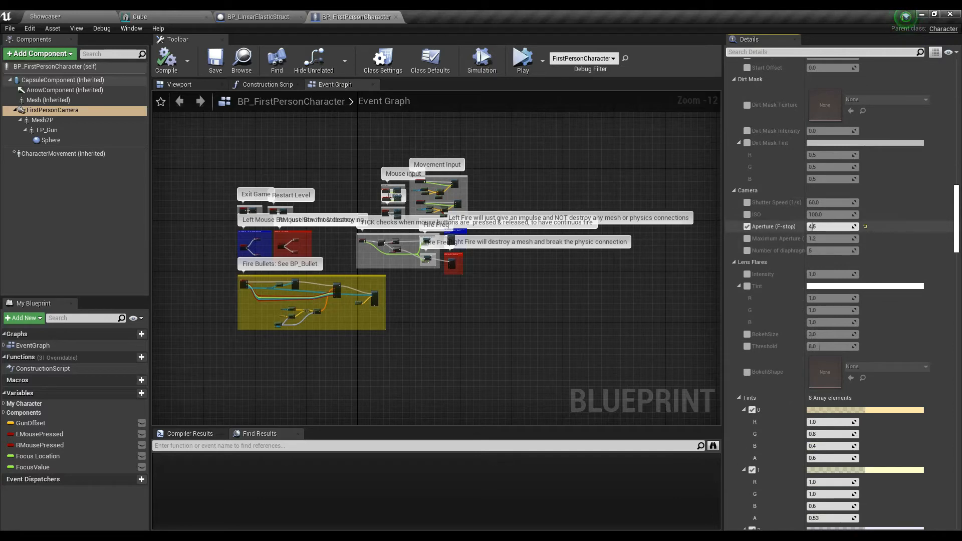
{"action": "scroll", "coordinate": [810, 227], "scroll_direction": "down", "scroll_amount": 18}
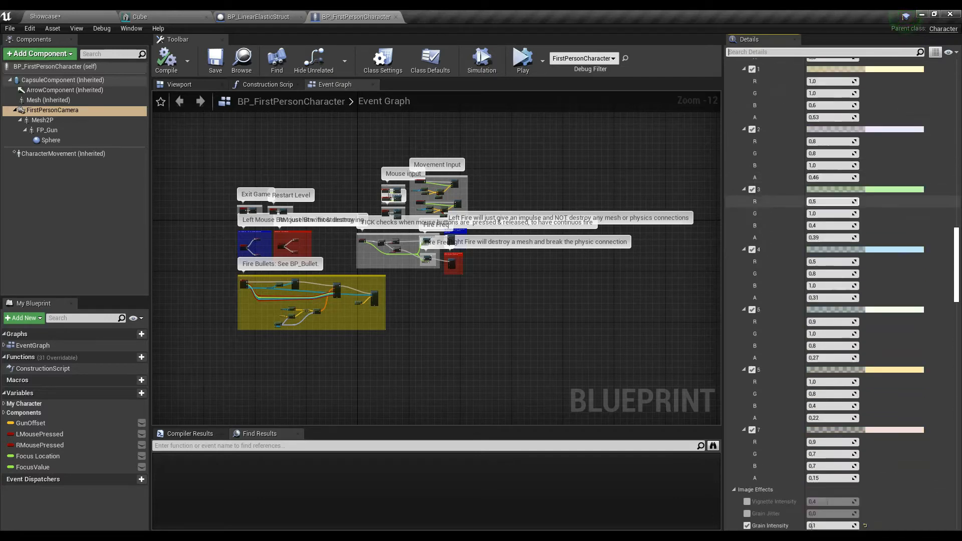
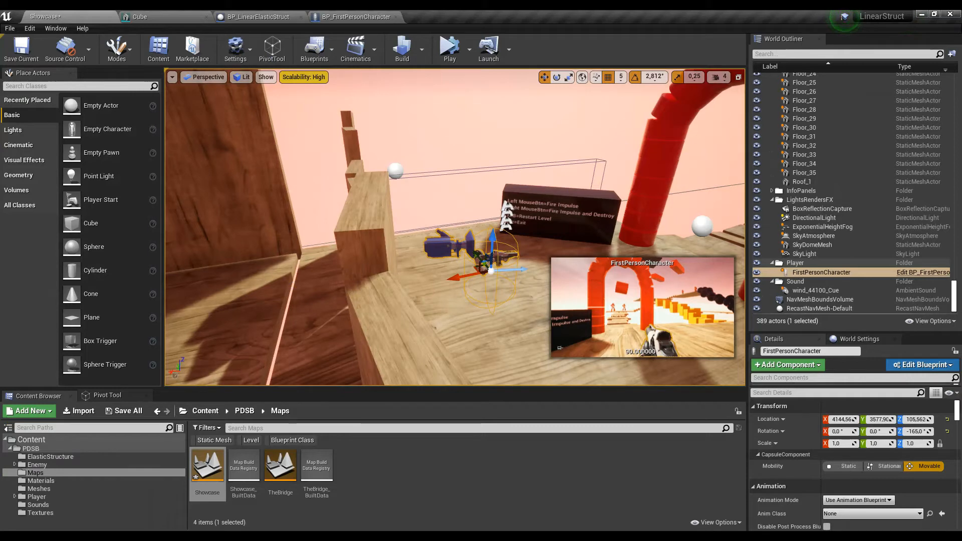
Set the Showcase level's engine scalability quality to Epic and the lighting build quality to Production.
{"action": "left_click", "coordinate": [234, 48]}
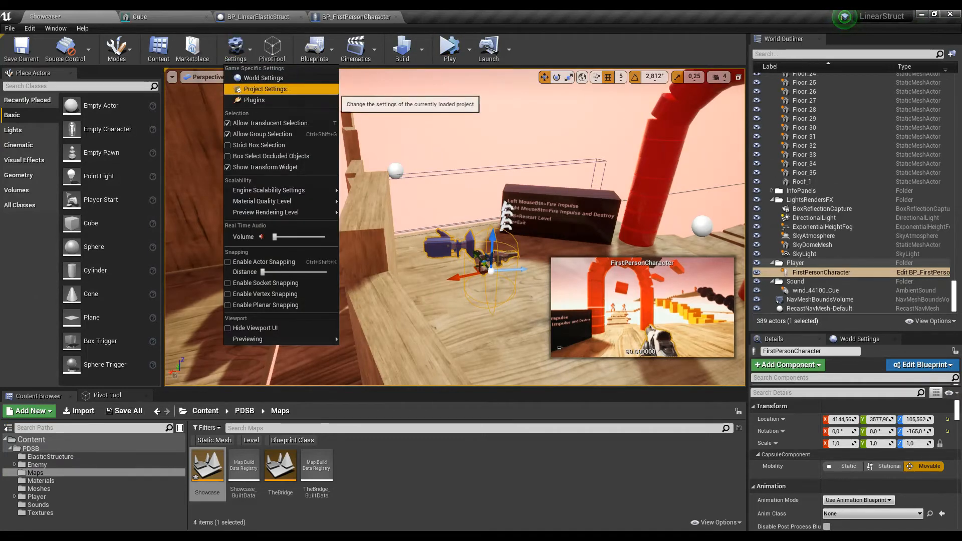
{"action": "mouse_move", "coordinate": [269, 189]}
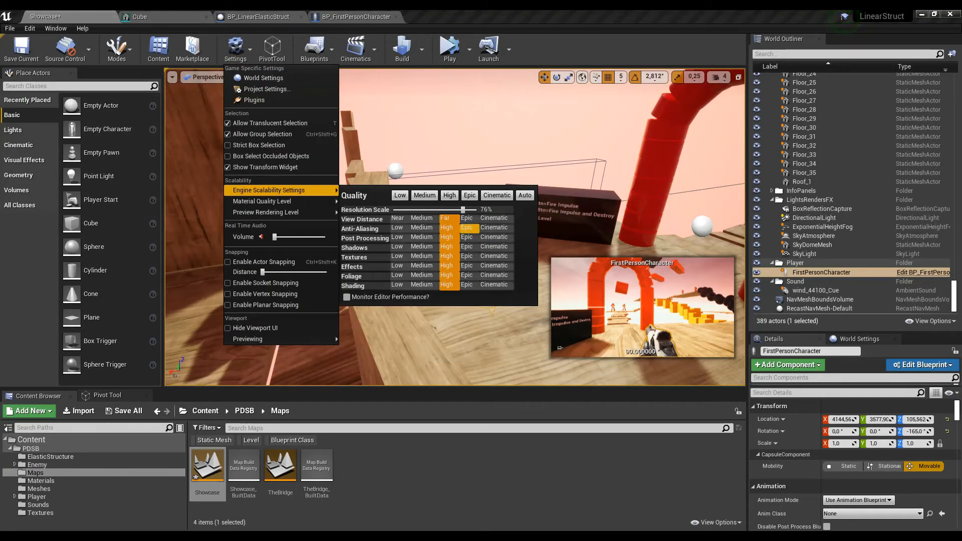
{"action": "left_click", "coordinate": [470, 194]}
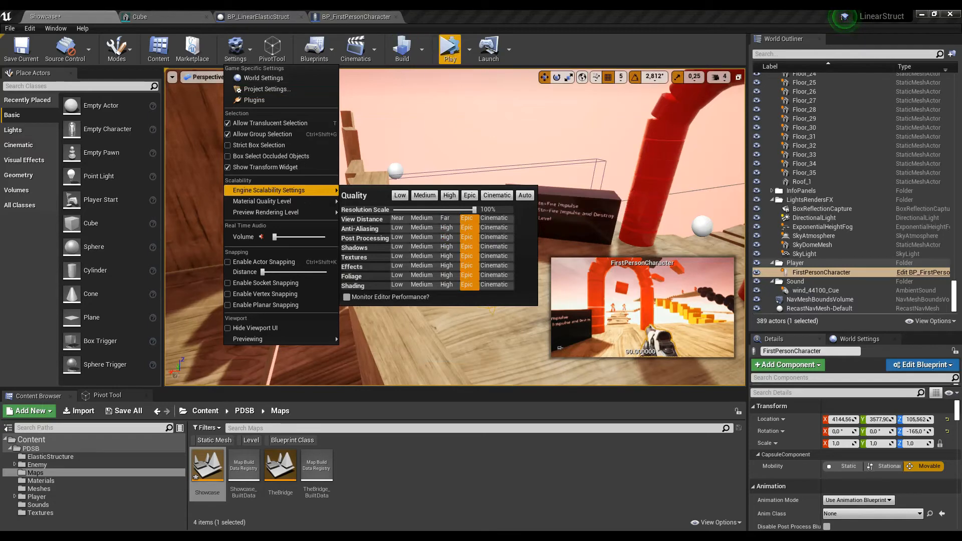
{"action": "left_click", "coordinate": [422, 49]}
{"action": "mouse_move", "coordinate": [481, 88]}
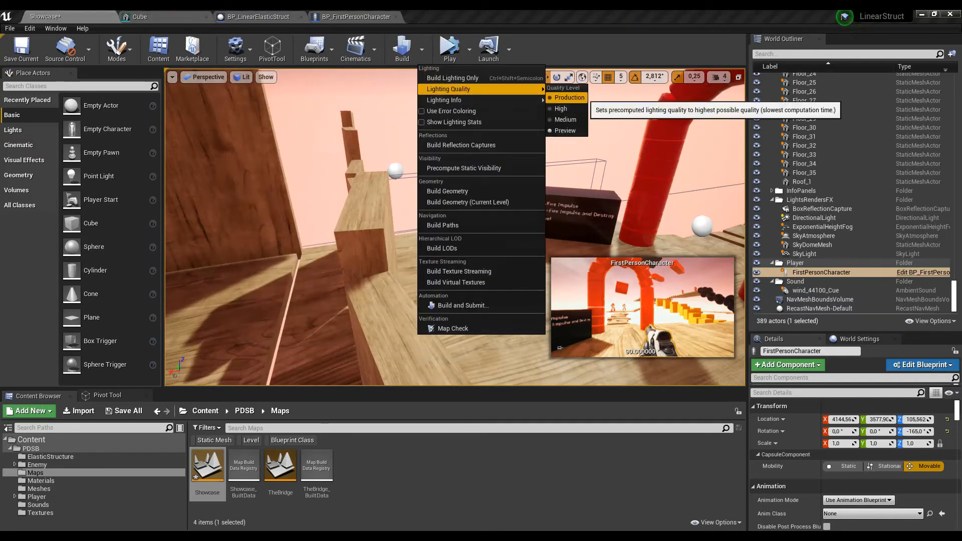
{"action": "key", "text": "Escape"}
Play the level in a new editor window, advance through the red arch toward the enemies on the bridge, and end the session.
{"action": "left_click", "coordinate": [468, 48]}
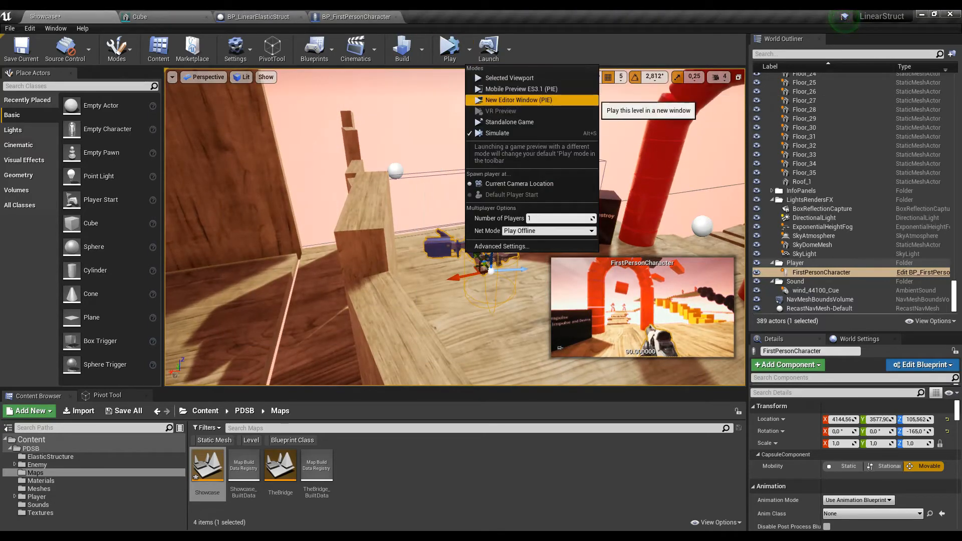
{"action": "left_click", "coordinate": [561, 100]}
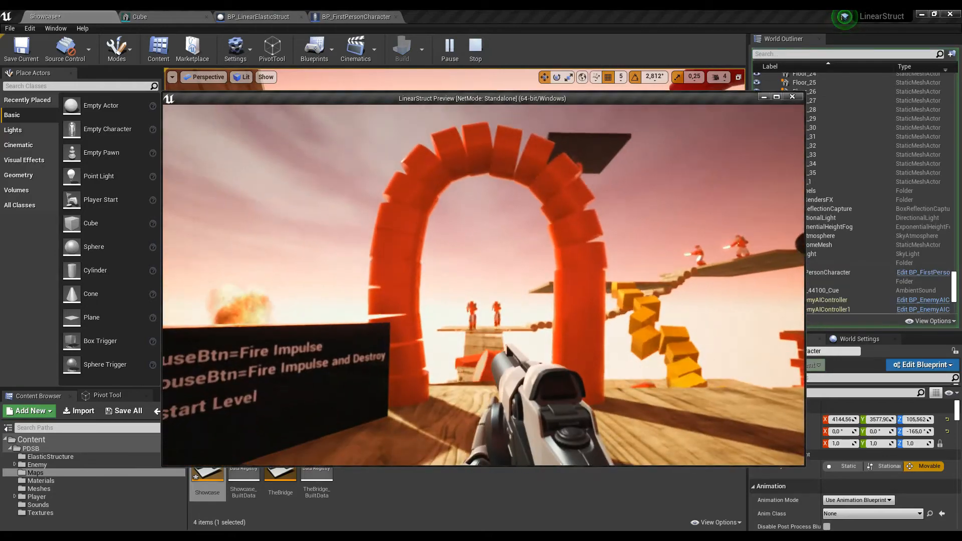
{"action": "key", "text": "w"}
{"action": "key", "text": "d"}
{"action": "key", "text": "a"}
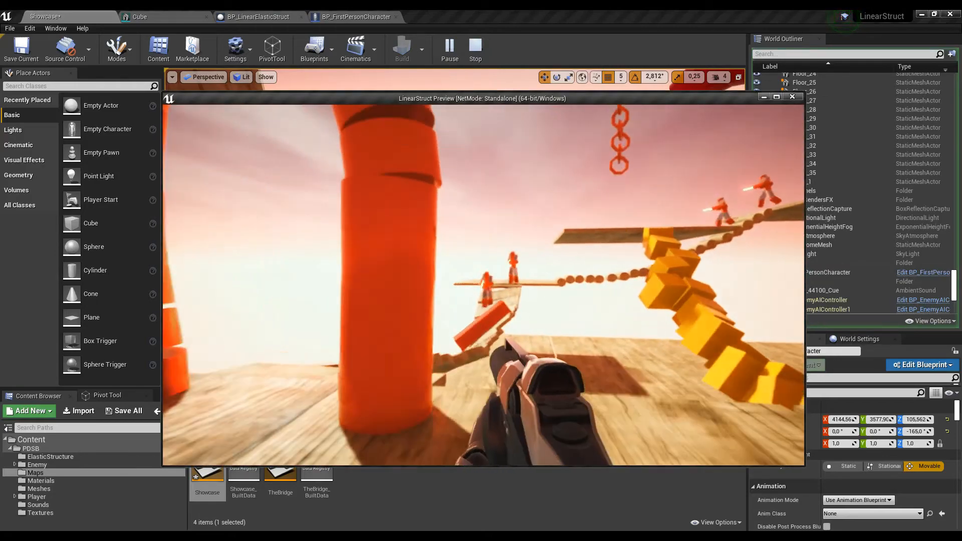
{"action": "key", "text": "w"}
{"action": "key", "text": "w"}
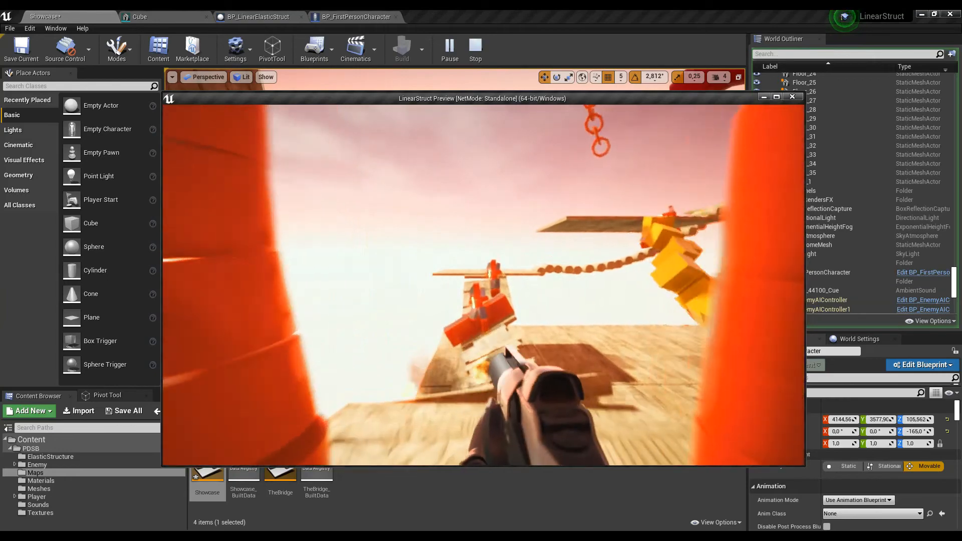
{"action": "key", "text": "w"}
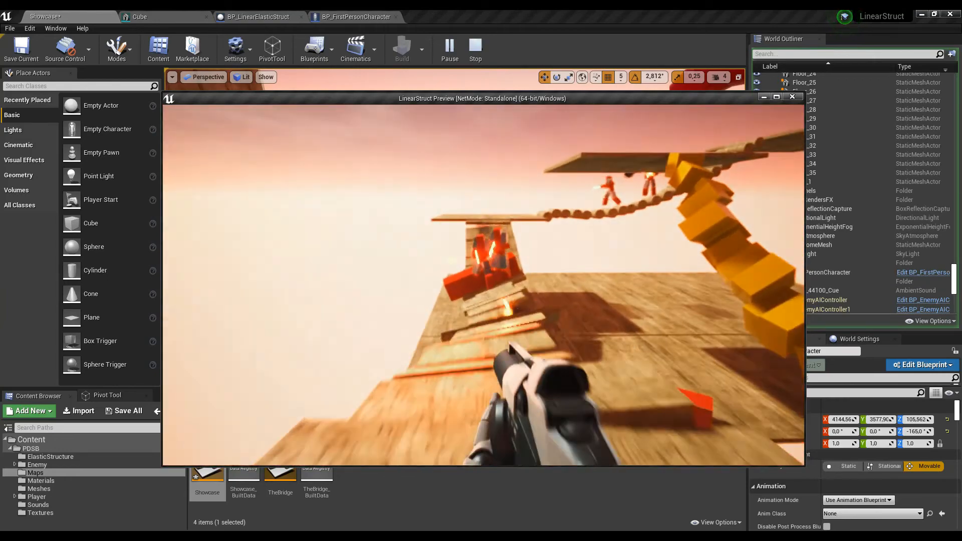
{"action": "key", "text": "w"}
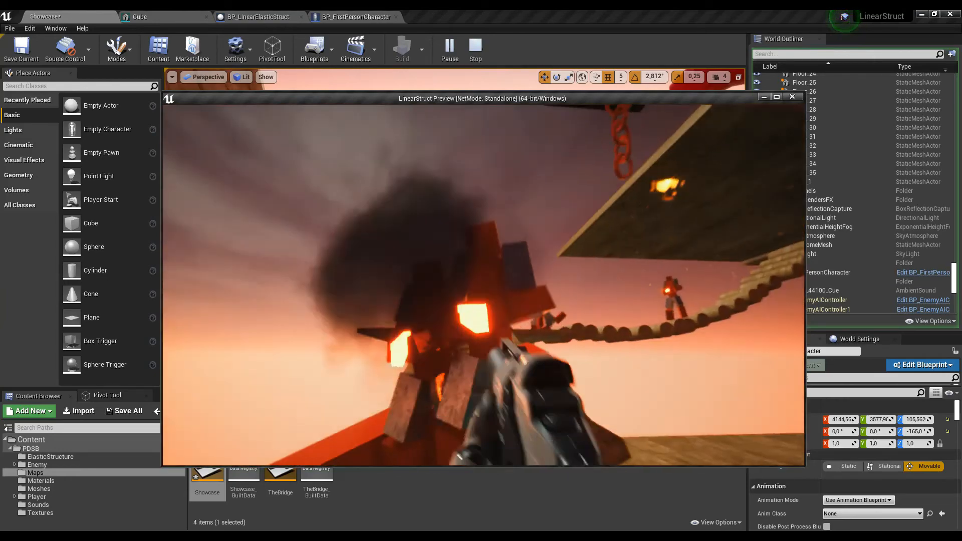
{"action": "key", "text": "w"}
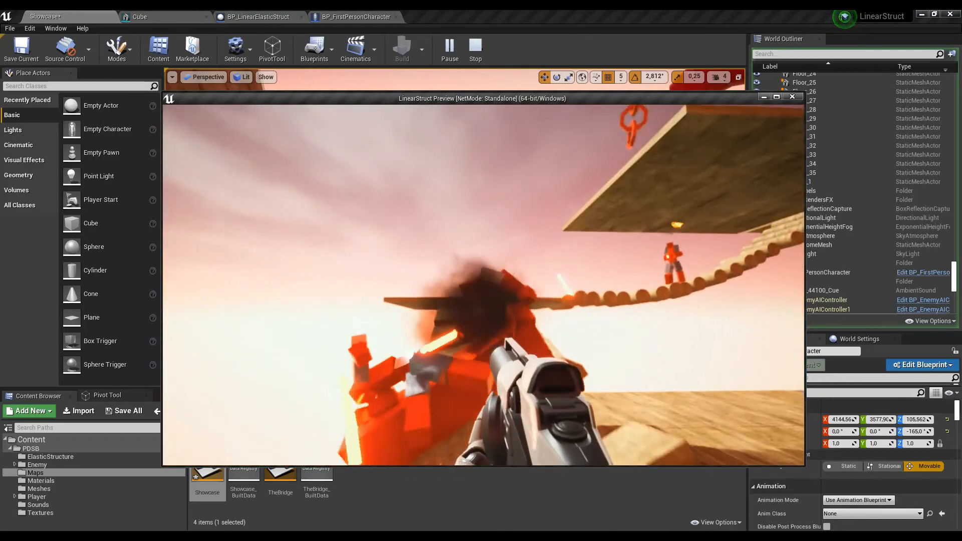
{"action": "key", "text": "w"}
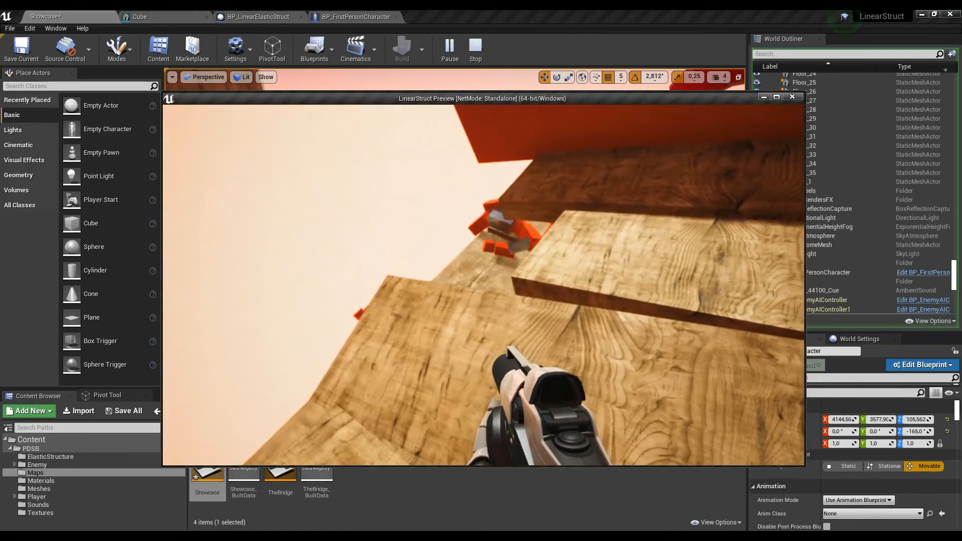
{"action": "key", "text": "w"}
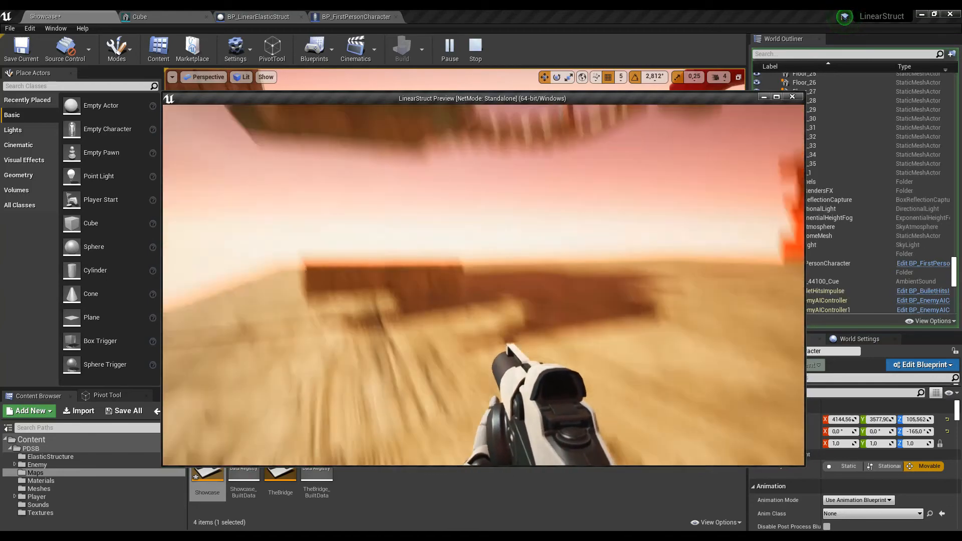
{"action": "key", "text": "Escape"}
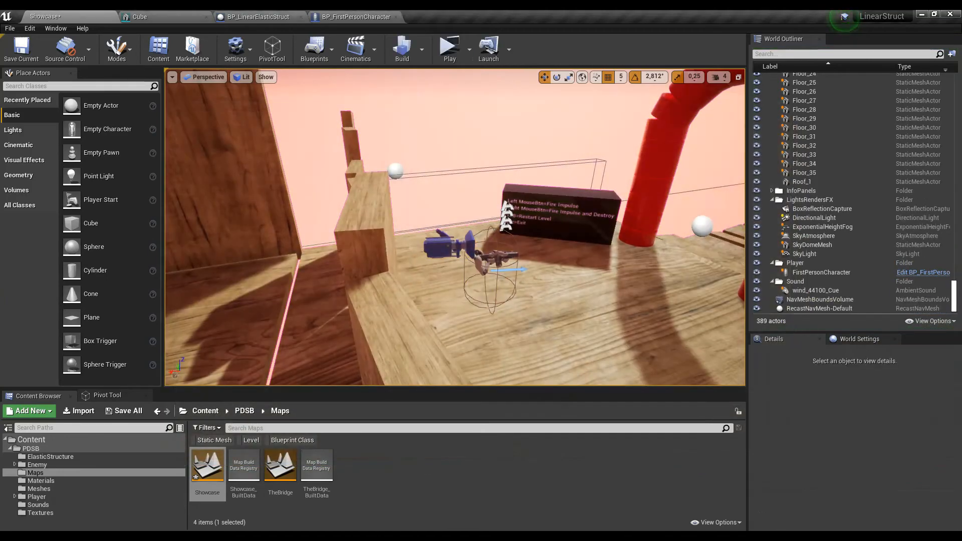
Set the lighting build quality to Preview and the engine scalability quality to High.
{"action": "left_click", "coordinate": [422, 49]}
{"action": "mouse_move", "coordinate": [450, 88]}
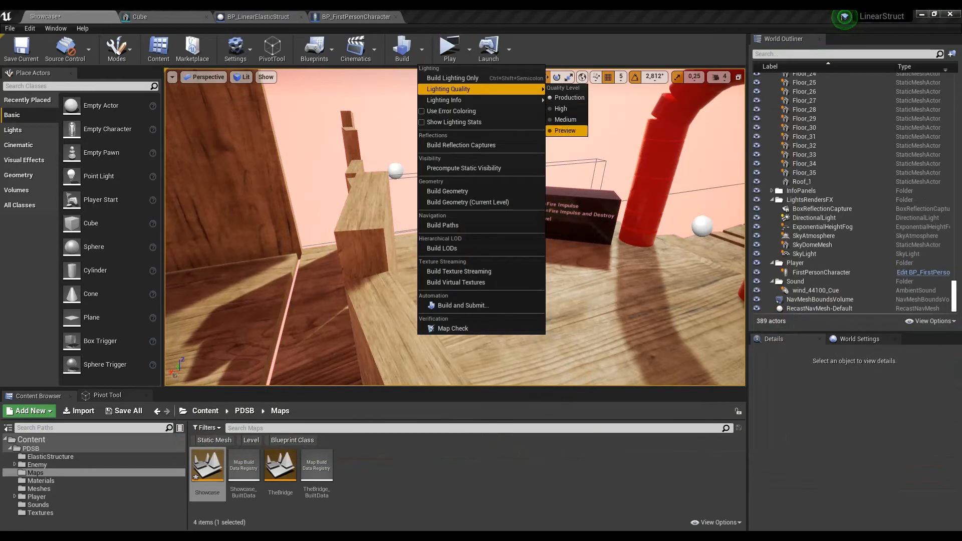
{"action": "left_click", "coordinate": [564, 130]}
{"action": "left_click", "coordinate": [235, 48]}
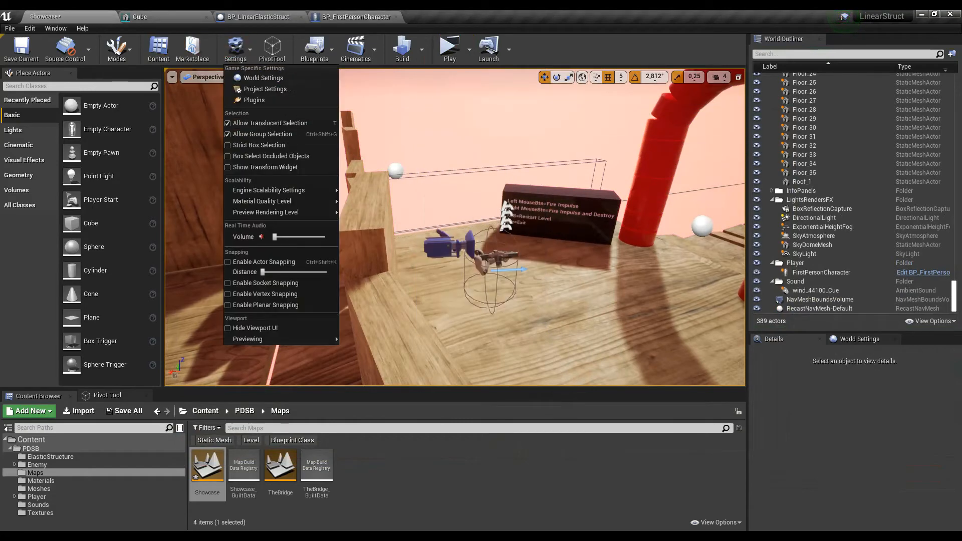
{"action": "mouse_move", "coordinate": [280, 190]}
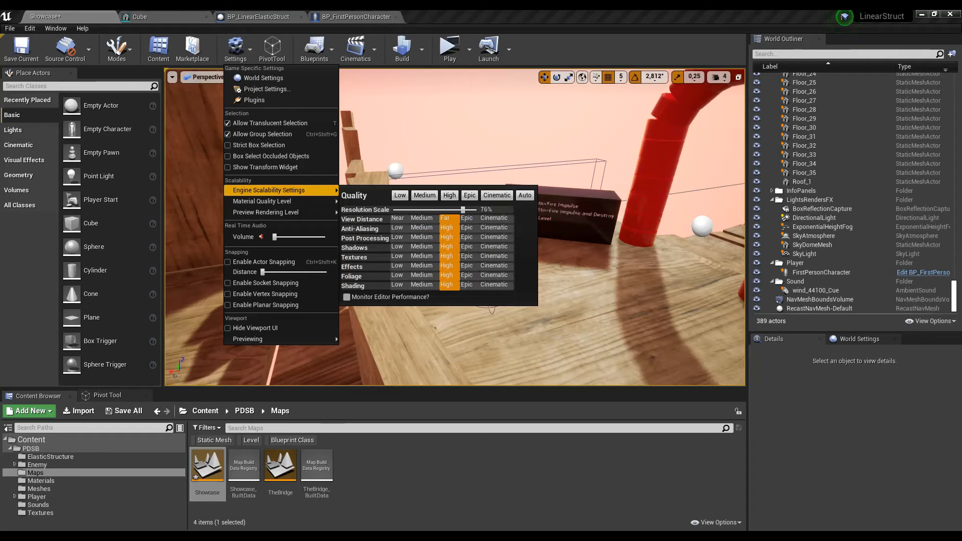
Check the Notepad task list, return to the level, and select the Bp_Enemy_AI2 enemy on the platform.
{"action": "key", "text": "alt+Tab"}
{"action": "key", "text": "alt+Tab"}
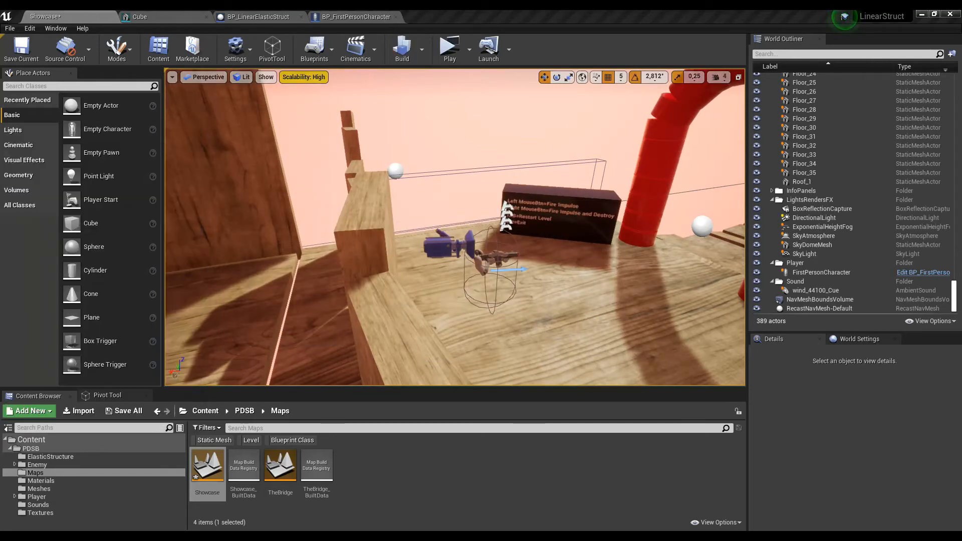
{"action": "key", "text": "alt+Tab"}
{"action": "key", "text": "alt+Tab"}
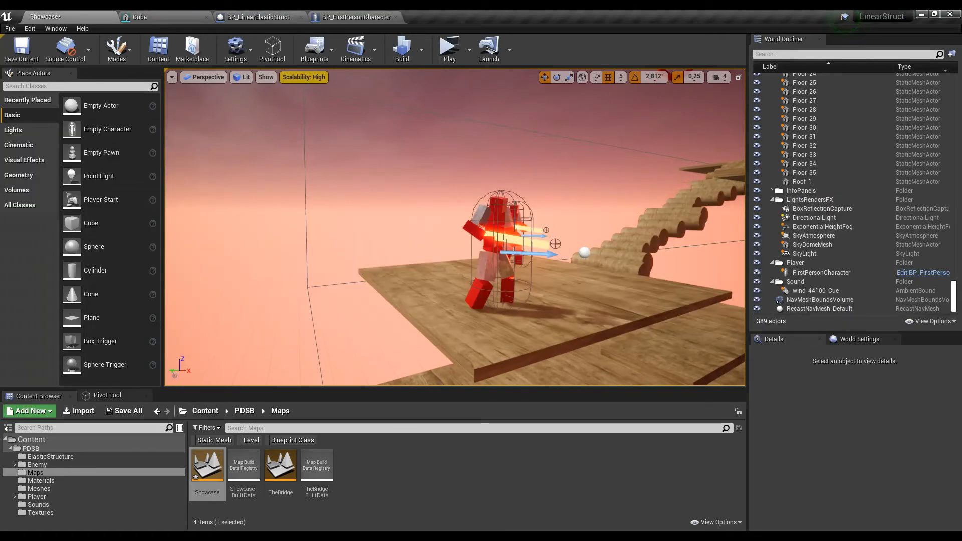
{"action": "left_click", "coordinate": [496, 243]}
{"action": "right_click_drag", "start_coordinate": [496, 243], "coordinate": [575, 240]}
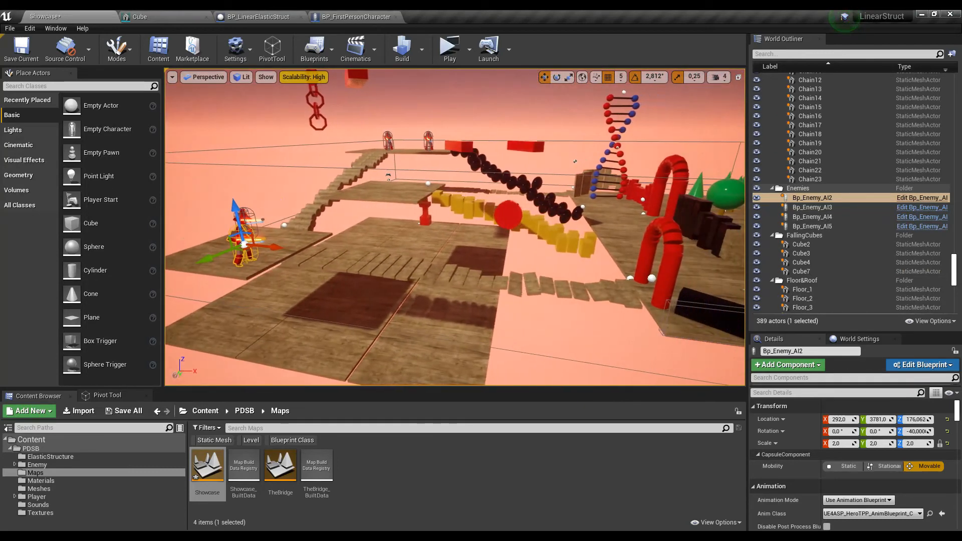
Select the NavMeshBoundsVolume and display the navigation mesh over the level.
{"action": "scroll", "coordinate": [821, 261], "scroll_direction": "down", "scroll_amount": 15}
{"action": "left_click", "coordinate": [841, 299]}
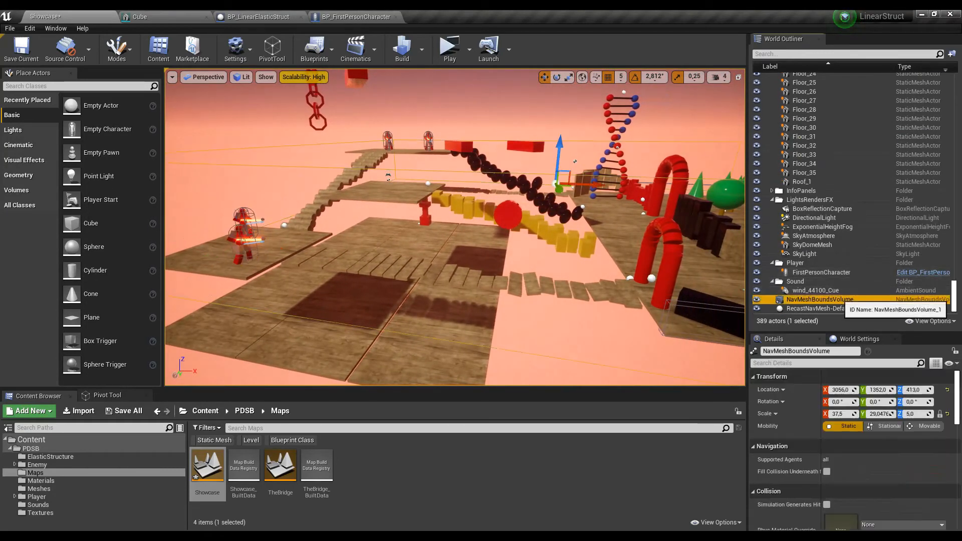
{"action": "right_click_drag", "start_coordinate": [551, 225], "coordinate": [687, 236]}
{"action": "key", "text": "p"}
{"action": "key", "text": "w"}
{"action": "right_click_drag", "start_coordinate": [455, 227], "coordinate": [666, 210]}
{"action": "key", "text": "a"}
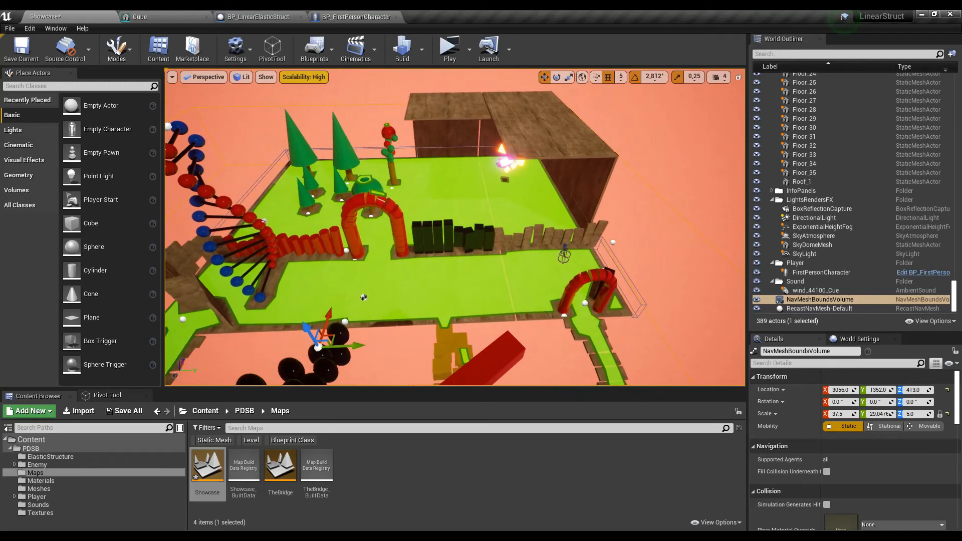
Examine the green navigation mesh coverage around the arches and fences and across the plank bridge.
{"action": "key", "text": "w"}
{"action": "right_click_drag", "start_coordinate": [455, 226], "coordinate": [435, 262]}
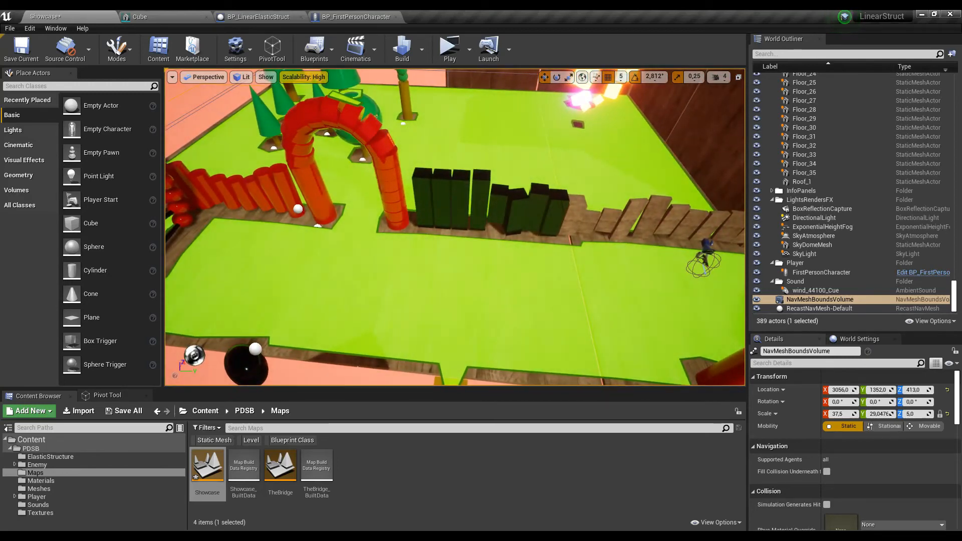
{"action": "key", "text": "a"}
{"action": "right_click_drag", "start_coordinate": [455, 226], "coordinate": [723, 289]}
{"action": "key", "text": "d"}
{"action": "key", "text": "w"}
{"action": "key", "text": "a"}
{"action": "key", "text": "s"}
{"action": "key", "text": "a"}
{"action": "key", "text": "w"}
Move bridge plank 197 to a Y location of about -7 and rotate it to about -33.75° on the Y axis.
{"action": "left_click", "coordinate": [521, 266]}
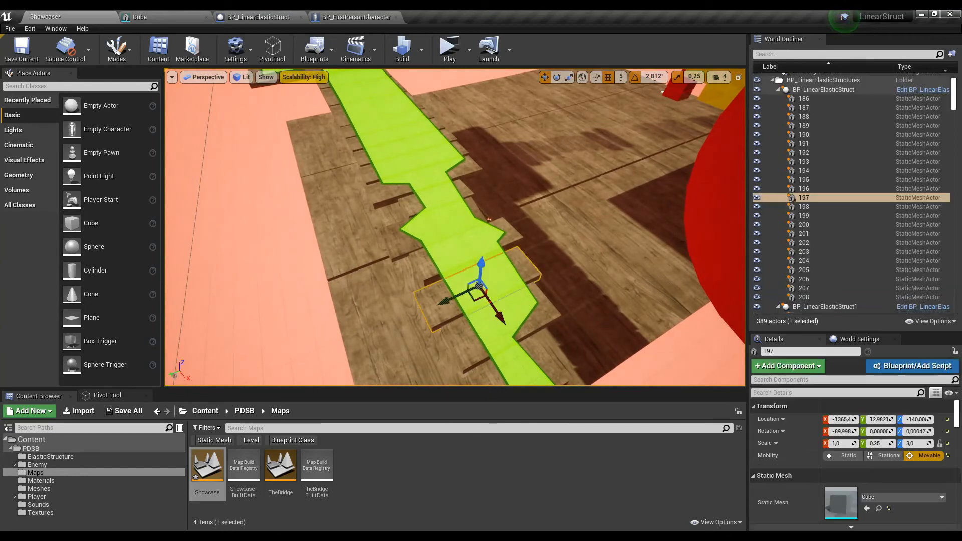
{"action": "left_click_drag", "start_coordinate": [446, 299], "coordinate": [440, 306]}
{"action": "key", "text": "e"}
{"action": "left_click_drag", "start_coordinate": [509, 282], "coordinate": [519, 330]}
Rotate bridge plank 197 to about -5.62° on the Y axis, nearly level with the bridge.
{"action": "right_click_drag", "start_coordinate": [488, 219], "coordinate": [532, 213]}
{"action": "key", "text": "s"}
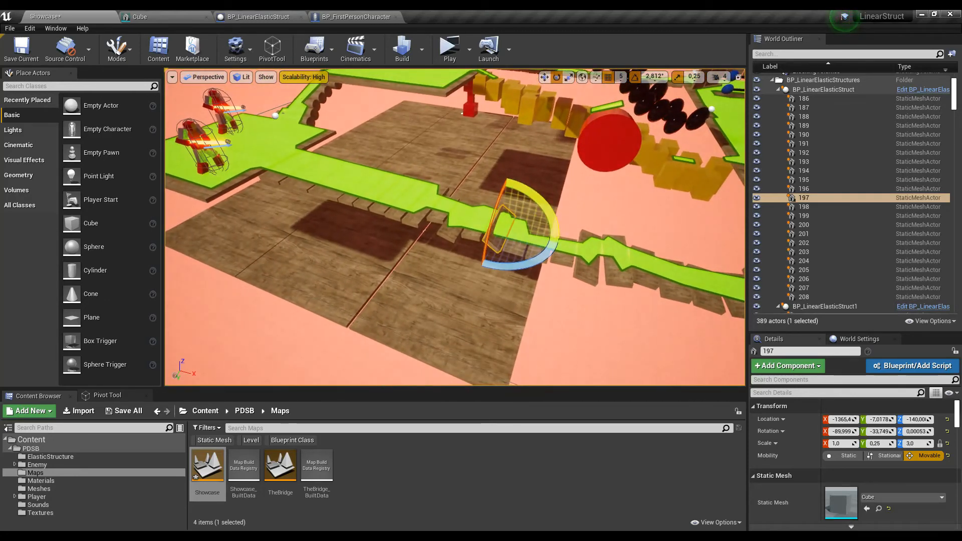
{"action": "left_click_drag", "start_coordinate": [553, 228], "coordinate": [561, 234]}
Select Bp_Enemy_AI2, check the enemy topics in the Notepad task list, and raise the enemy to a Z location of about 586.
{"action": "key", "text": "w"}
{"action": "right_click_drag", "start_coordinate": [554, 228], "coordinate": [475, 190]}
{"action": "key", "text": "s"}
{"action": "key", "text": "w"}
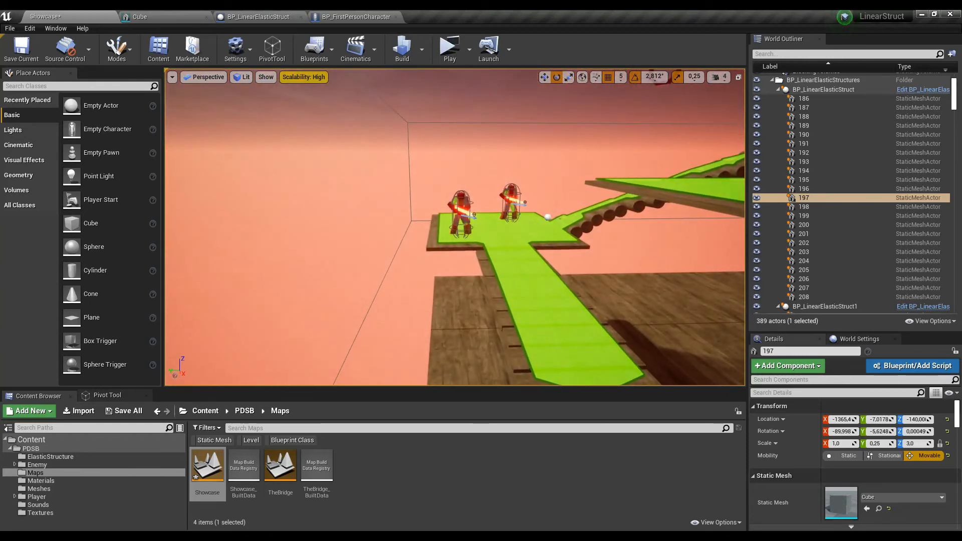
{"action": "left_click", "coordinate": [461, 213]}
{"action": "key", "text": "alt+Tab"}
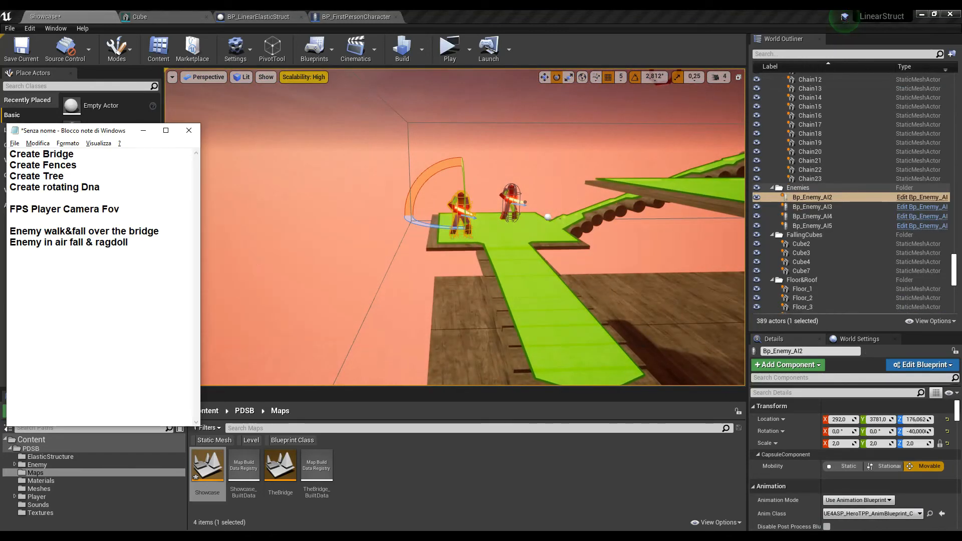
{"action": "key", "text": "alt+Tab"}
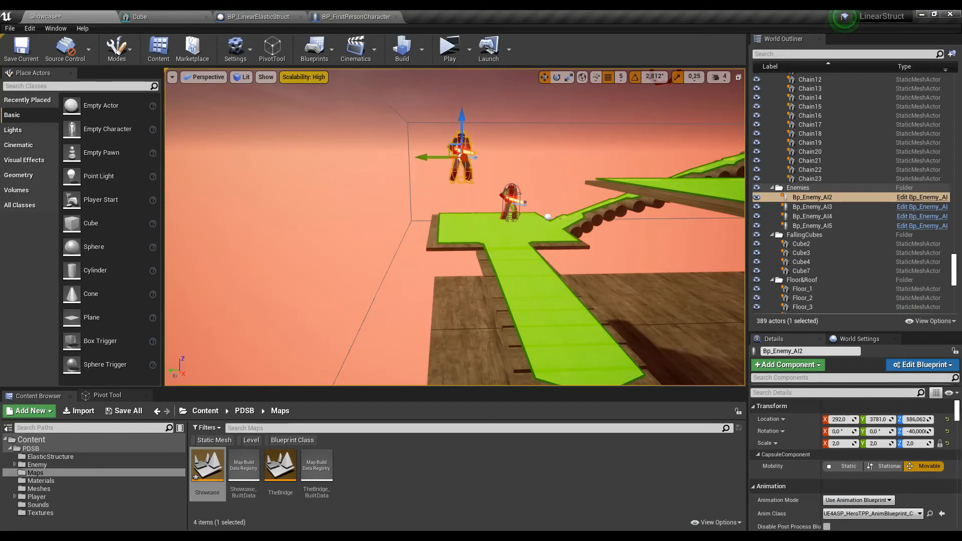
Raise Bp_Enemy_AI5 to a Z location of about 676 and simulate the level to drop both enemies onto the platform.
{"action": "left_click", "coordinate": [509, 200]}
{"action": "left_click_drag", "start_coordinate": [511, 110], "coordinate": [511, 109]}
{"action": "right_click_drag", "start_coordinate": [511, 109], "coordinate": [591, 145]}
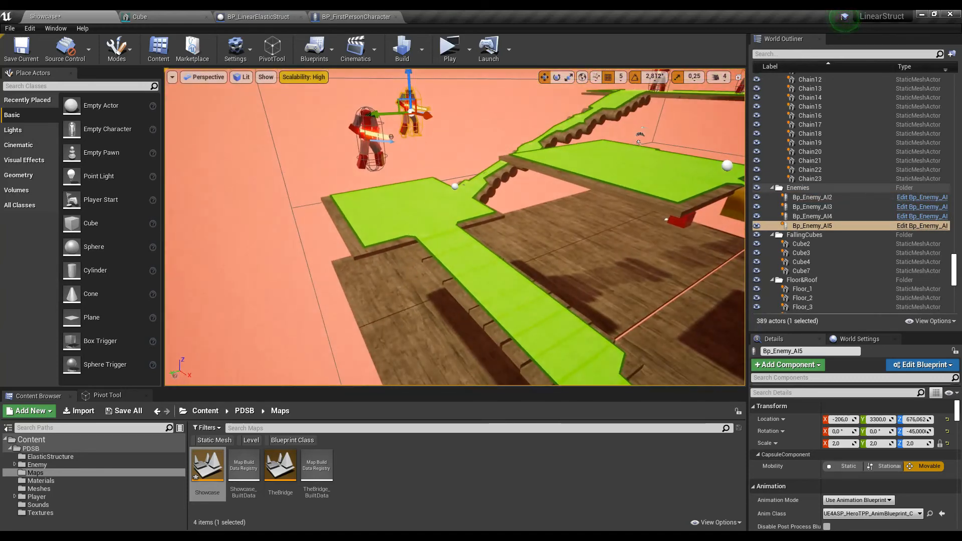
{"action": "left_click", "coordinate": [469, 49]}
{"action": "left_click", "coordinate": [501, 134]}
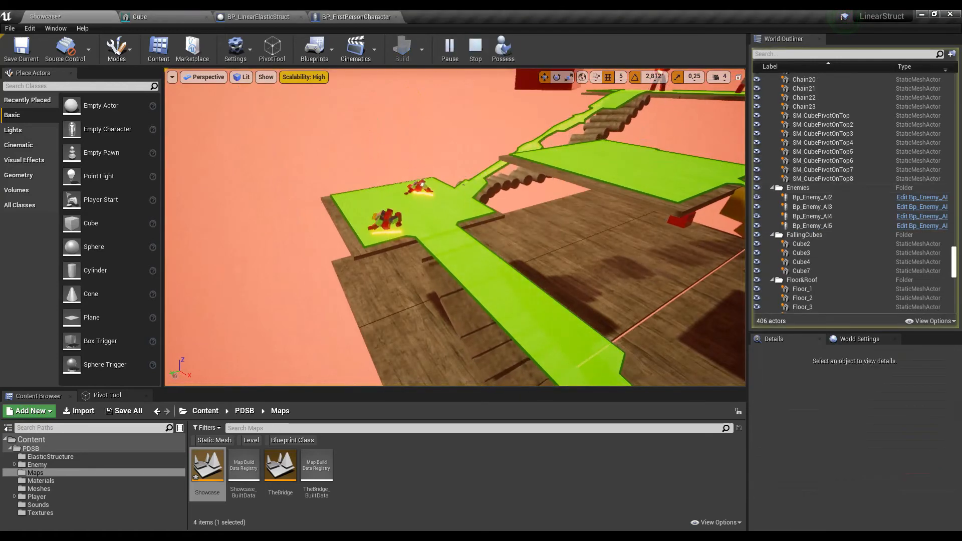
Lower Bp_Enemy_AI5 to a Z location of about 231, just above the platform, and run a simulation of the level.
{"action": "left_click", "coordinate": [475, 50]}
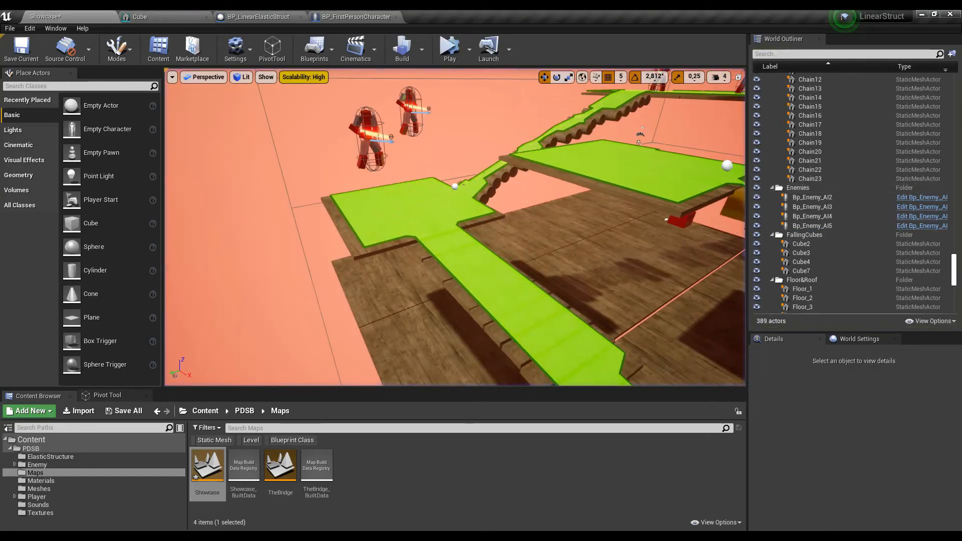
{"action": "left_click_drag", "start_coordinate": [409, 92], "coordinate": [411, 132]}
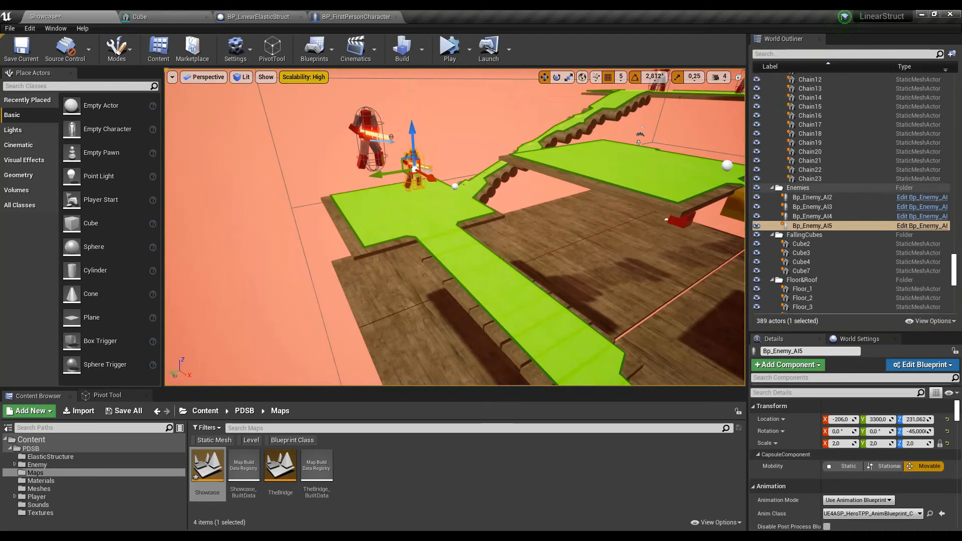
{"action": "left_click", "coordinate": [449, 49]}
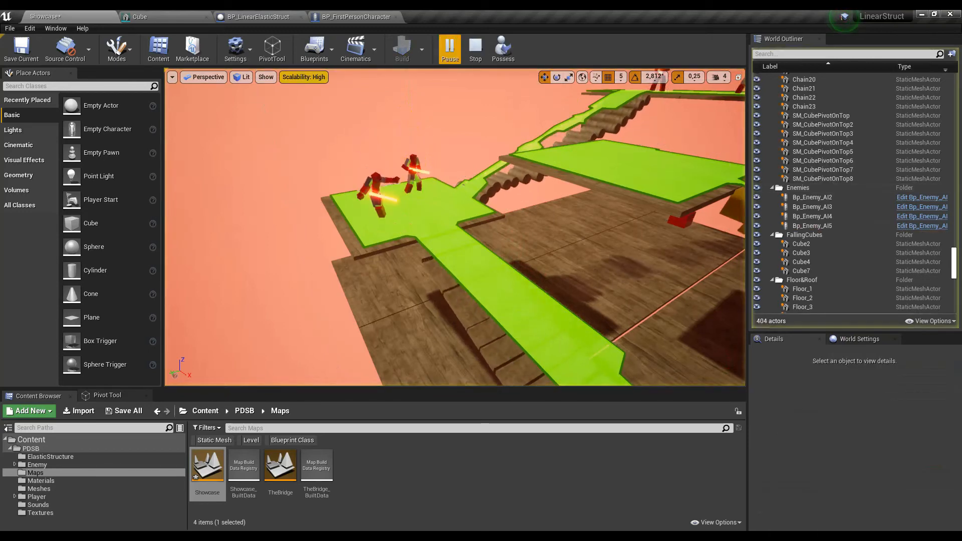
{"action": "left_click", "coordinate": [475, 50]}
Hide the navigation mesh and lower Bp_Enemy_AI2 to a Z location of about 176, simulating the level after each change.
{"action": "right_click_drag", "start_coordinate": [455, 226], "coordinate": [455, 260]}
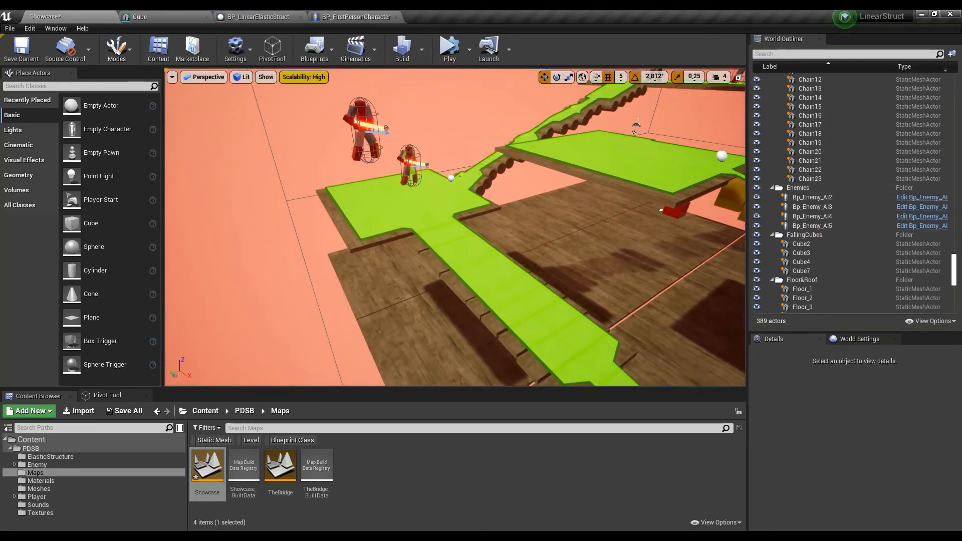
{"action": "key", "text": "p"}
{"action": "left_click", "coordinate": [449, 49]}
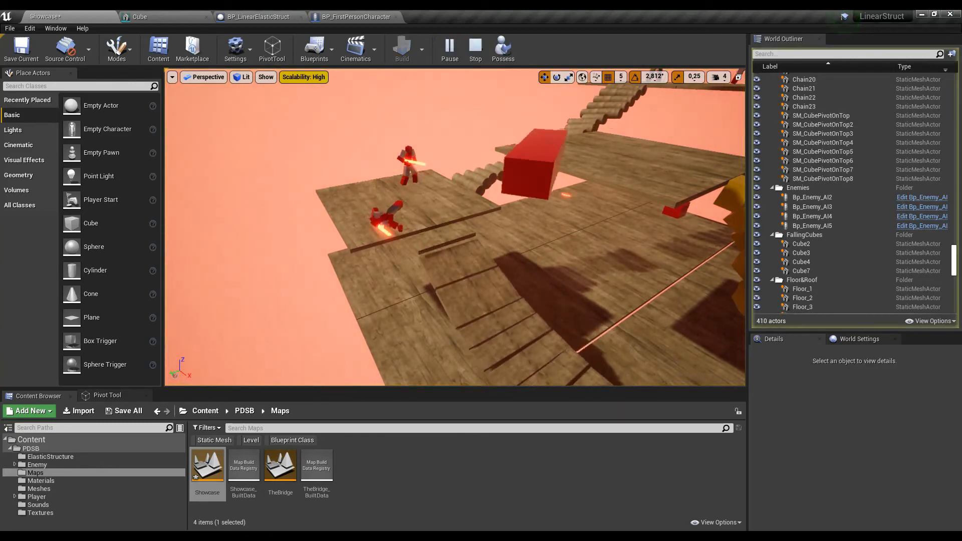
{"action": "left_click", "coordinate": [475, 50]}
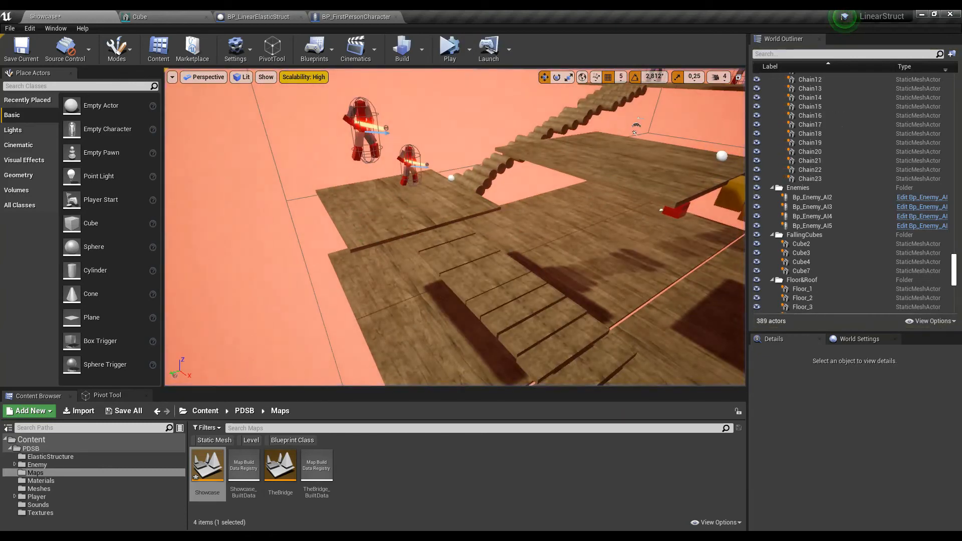
{"action": "left_click", "coordinate": [361, 106]}
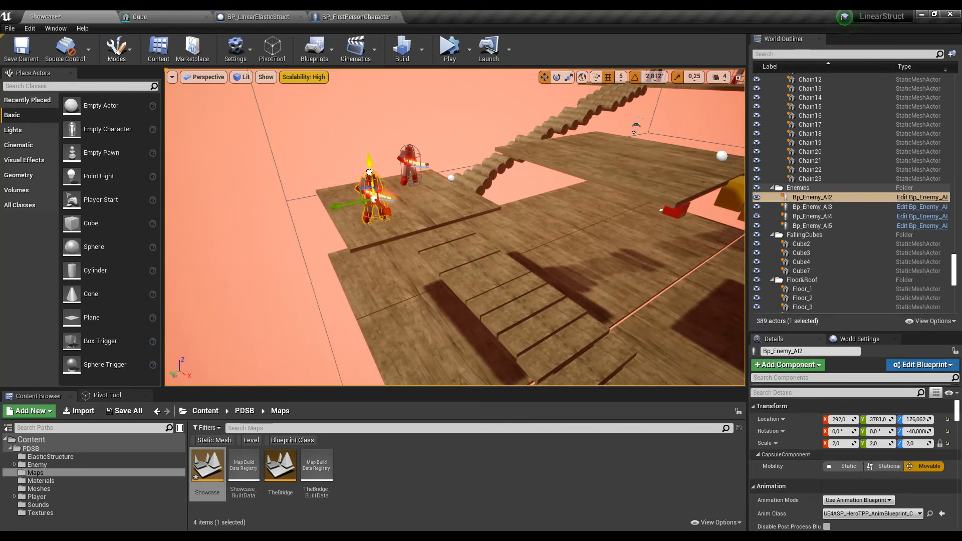
{"action": "left_click", "coordinate": [450, 50]}
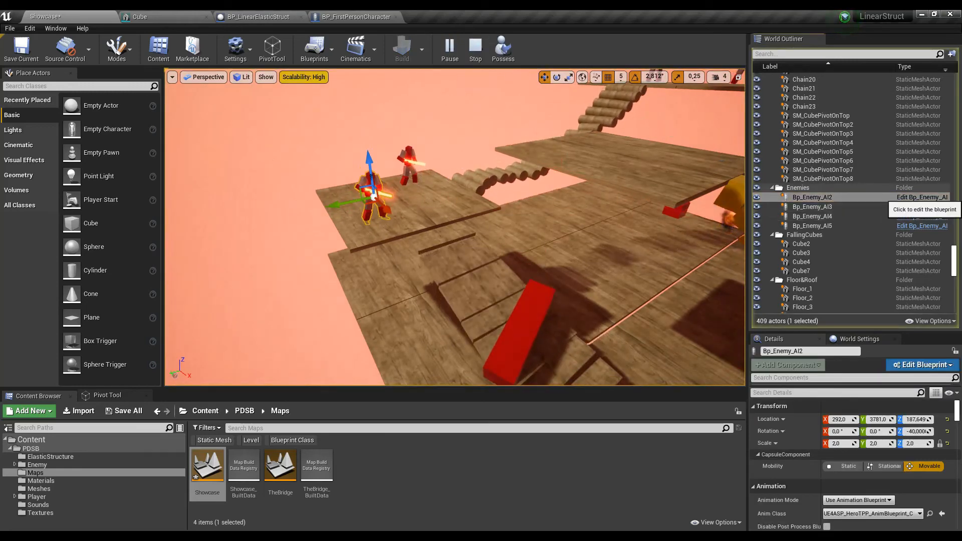
Open the Bp_Enemy_AI event graph, end the simulation and move the RagdollWhenFalling nodes closer to the enemy walking speed comment.
{"action": "left_click", "coordinate": [922, 196]}
{"action": "right_click_drag", "start_coordinate": [430, 204], "coordinate": [365, 200]}
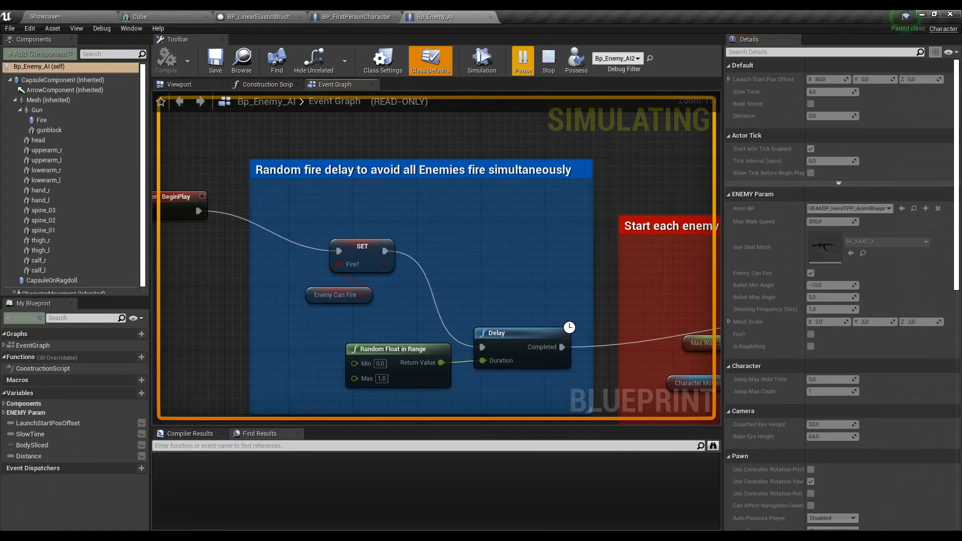
{"action": "left_click", "coordinate": [548, 61]}
{"action": "scroll", "coordinate": [524, 247], "scroll_direction": "down", "scroll_amount": 6}
{"action": "right_click_drag", "start_coordinate": [524, 247], "coordinate": [35, 210]}
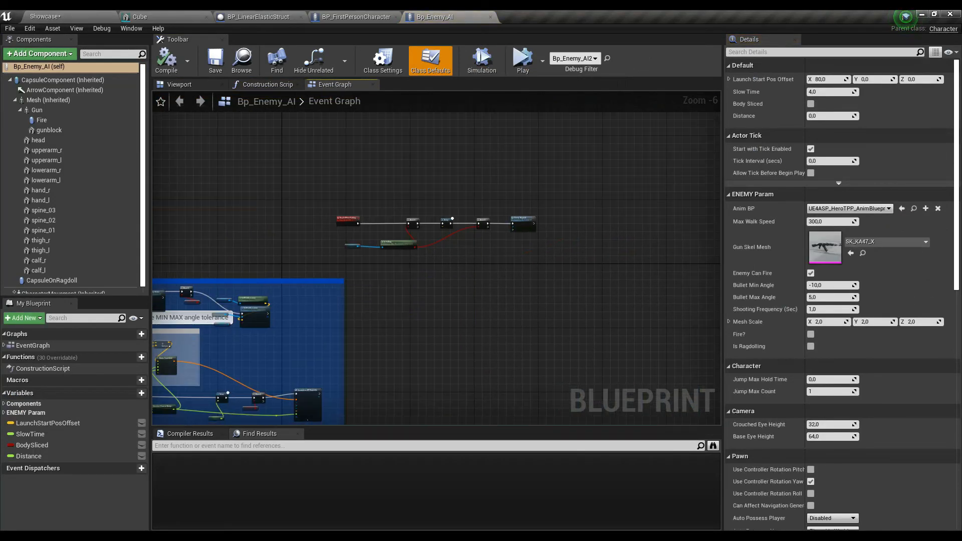
{"action": "left_click_drag", "start_coordinate": [390, 216], "coordinate": [207, 202]}
{"action": "right_click_drag", "start_coordinate": [255, 207], "coordinate": [501, 219]}
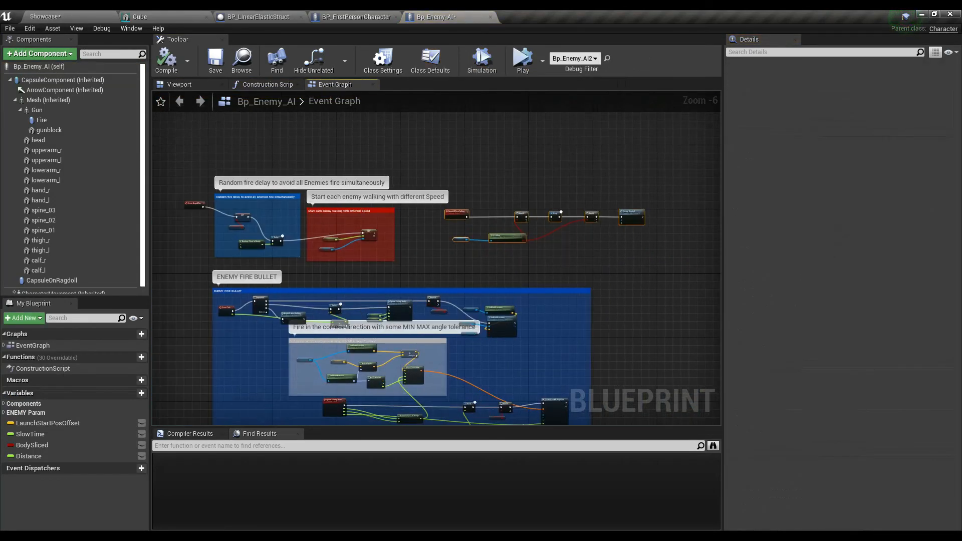
Examine the RagdollWhenFalling logic from its Is Falling branch and Delay to the Enemy Ragdoll call, including that event's definition.
{"action": "scroll", "coordinate": [501, 219], "scroll_direction": "up", "scroll_amount": 6}
{"action": "right_click_drag", "start_coordinate": [486, 251], "coordinate": [352, 259]}
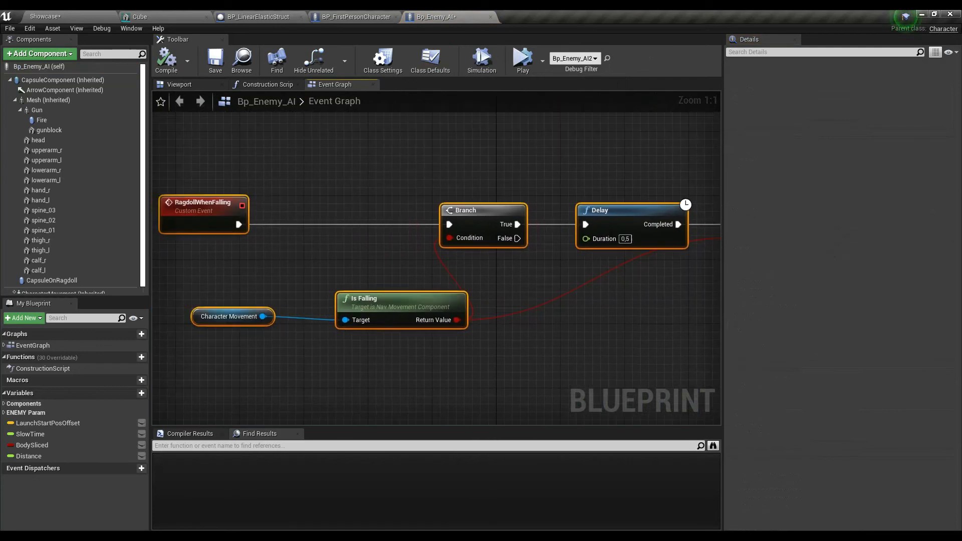
{"action": "right_click_drag", "start_coordinate": [530, 268], "coordinate": [306, 287]}
{"action": "right_click_drag", "start_coordinate": [406, 246], "coordinate": [205, 233]}
{"action": "right_click_drag", "start_coordinate": [360, 244], "coordinate": [331, 253]}
{"action": "left_click", "coordinate": [496, 220]}
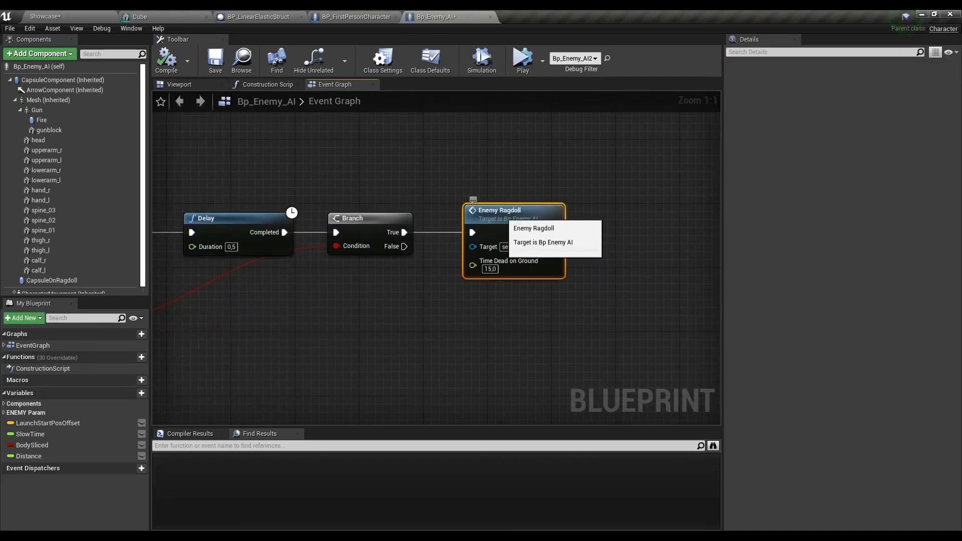
{"action": "double_click", "coordinate": [502, 216]}
{"action": "scroll", "coordinate": [435, 220], "scroll_direction": "down", "scroll_amount": 5}
{"action": "right_click_drag", "start_coordinate": [436, 220], "coordinate": [42, 224]}
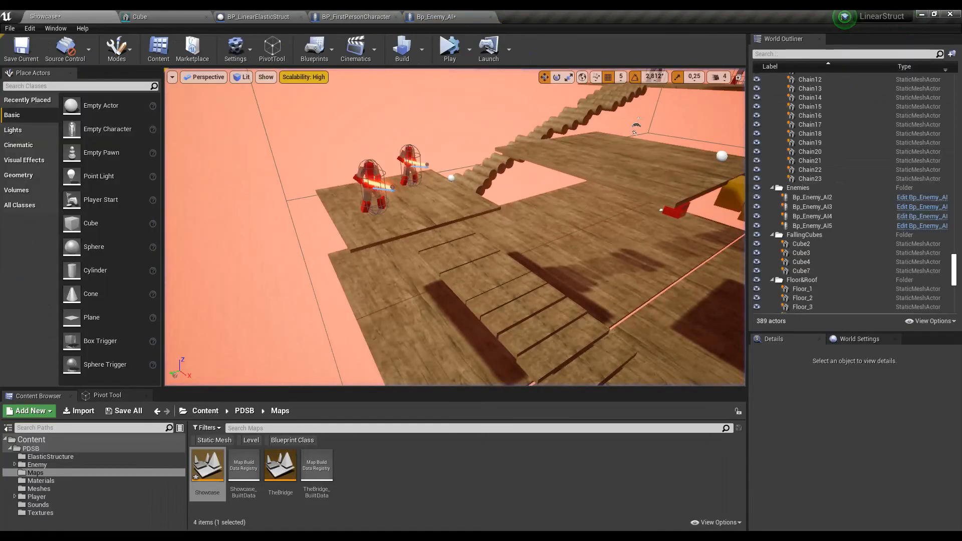
In the Showcase level, select cube 136 of the glowing arch and simulate, picking further cubes up to 140 while the structure moves.
{"action": "right_click_drag", "start_coordinate": [455, 227], "coordinate": [244, 189]}
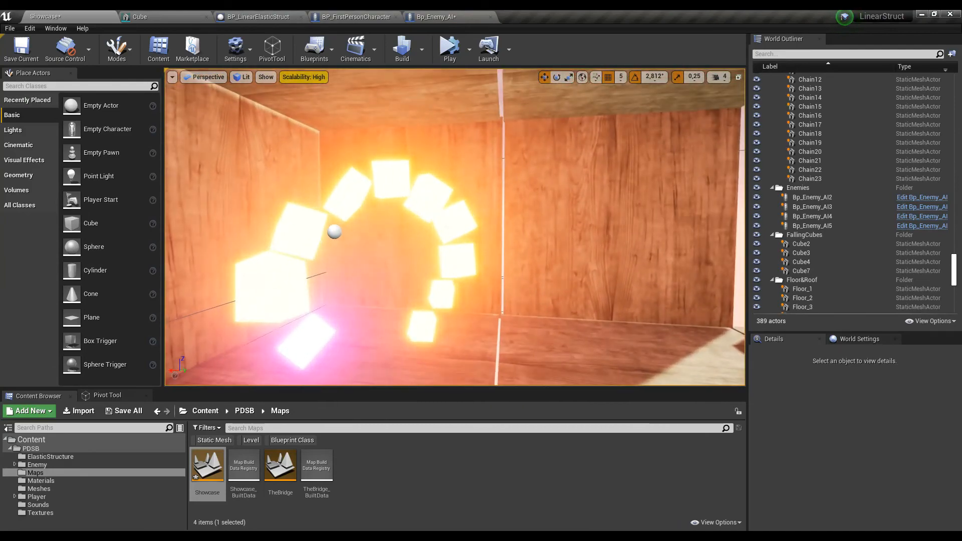
{"action": "left_click", "coordinate": [306, 341]}
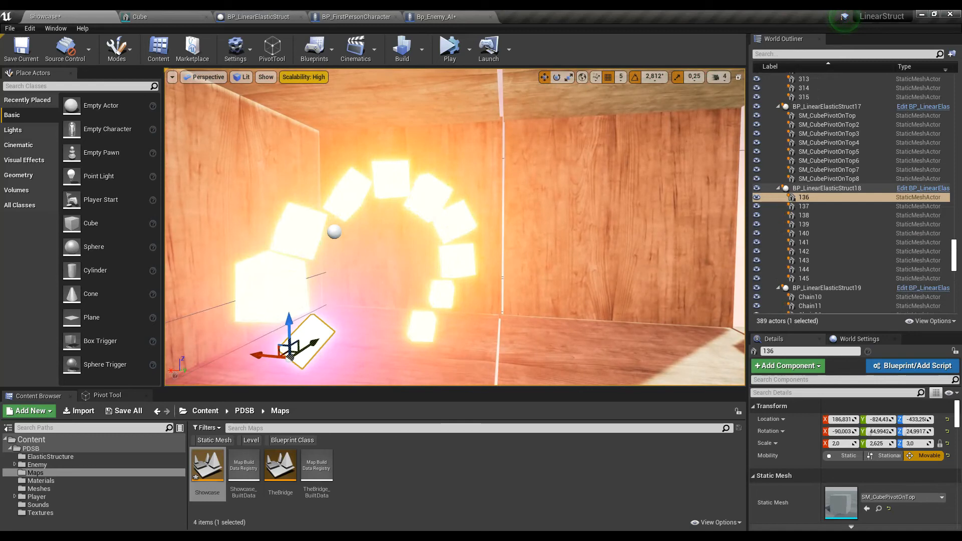
{"action": "left_click", "coordinate": [449, 48]}
{"action": "left_click", "coordinate": [301, 341]}
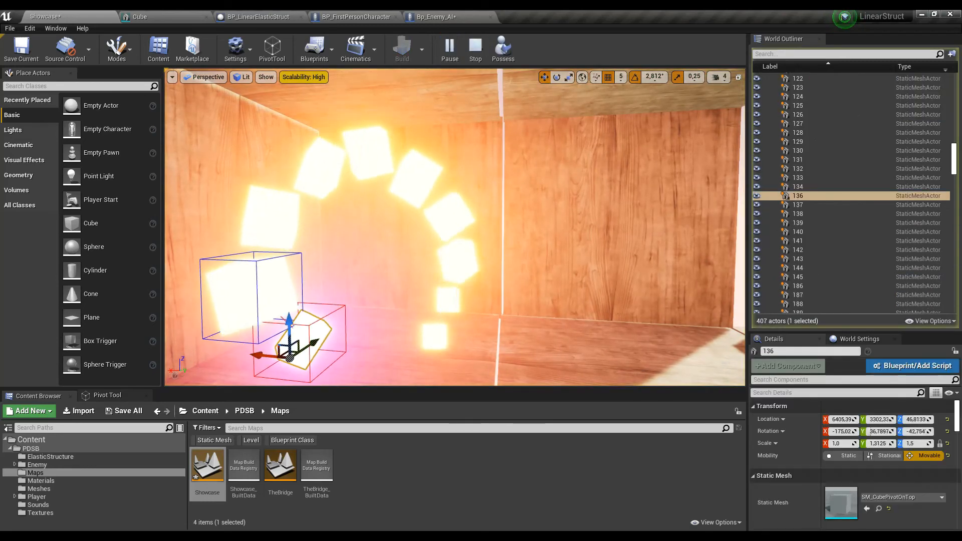
{"action": "left_click", "coordinate": [253, 295]}
{"action": "left_click", "coordinate": [241, 213]}
{"action": "left_click", "coordinate": [323, 123]}
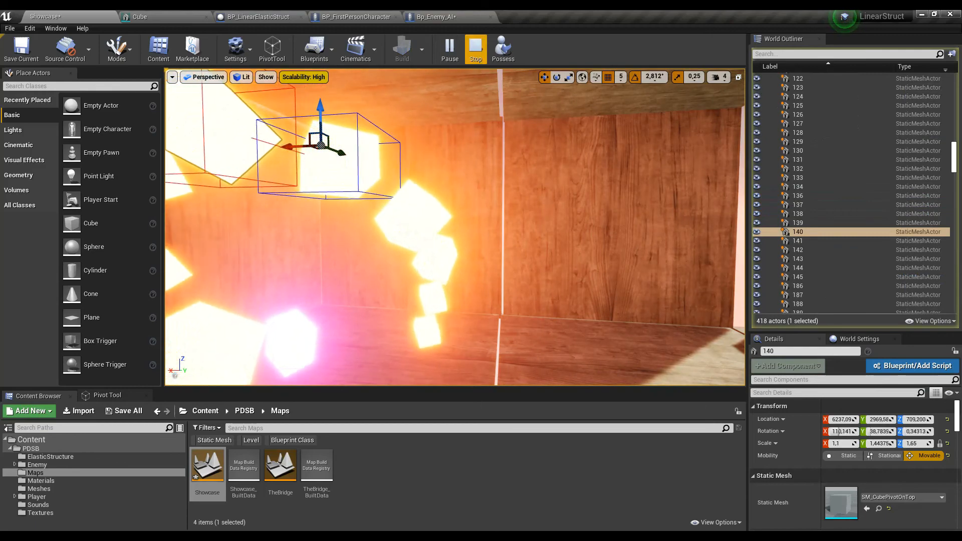
{"action": "left_click", "coordinate": [475, 47]}
Select cube 69 of the yellow elastic structure and enlarge its details area to examine the Physics settings, including MassInKg.
{"action": "key", "text": "s"}
{"action": "right_click_drag", "start_coordinate": [455, 227], "coordinate": [576, 235]}
{"action": "key", "text": "w"}
{"action": "key", "text": "s"}
{"action": "key", "text": "w"}
{"action": "key", "text": "w"}
{"action": "key", "text": "s"}
{"action": "key", "text": "w"}
{"action": "key", "text": "s"}
{"action": "left_click", "coordinate": [495, 248]}
{"action": "scroll", "coordinate": [854, 465], "scroll_direction": "down", "scroll_amount": 3}
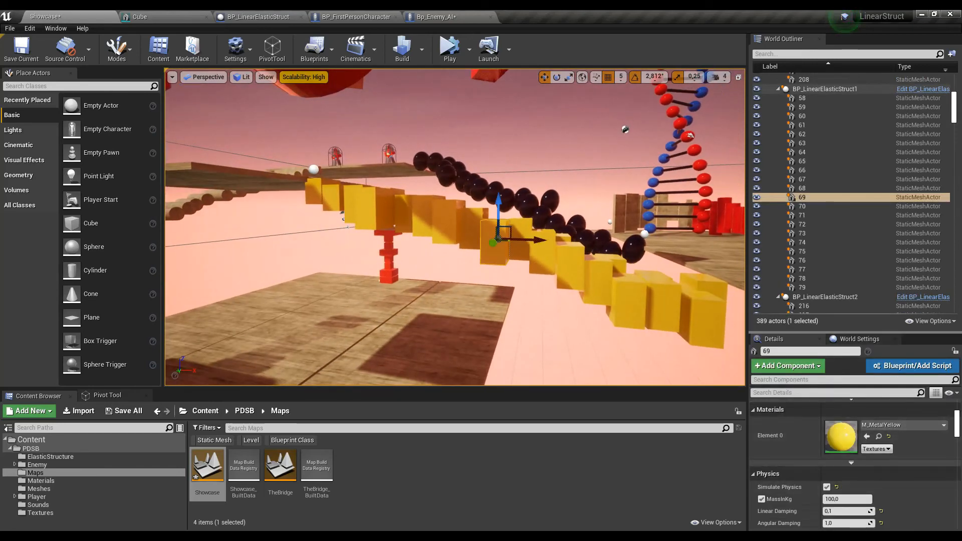
{"action": "left_click_drag", "start_coordinate": [853, 332], "coordinate": [853, 269]}
{"action": "scroll", "coordinate": [854, 471], "scroll_direction": "up", "scroll_amount": 1}
{"action": "scroll", "coordinate": [854, 466], "scroll_direction": "down", "scroll_amount": 4}
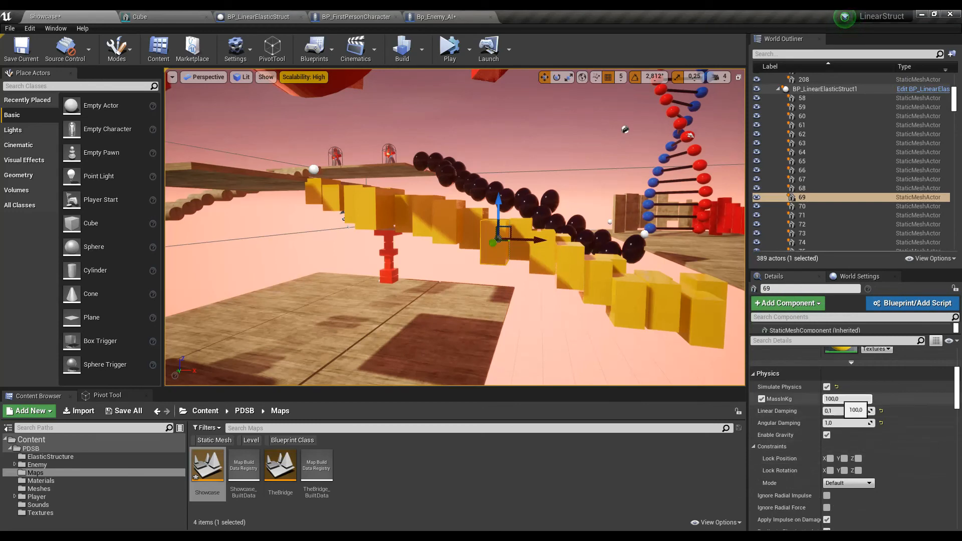
Simulate the level to observe how the yellow structure swings with its current cube masses, and stop the simulation.
{"action": "right_click_drag", "start_coordinate": [454, 227], "coordinate": [546, 235]}
{"action": "key", "text": "s"}
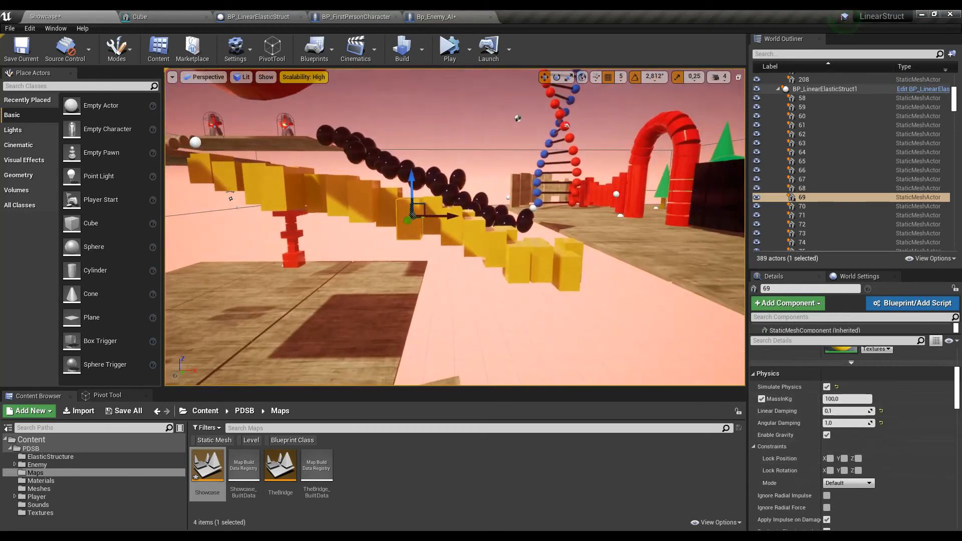
{"action": "left_click", "coordinate": [449, 48]}
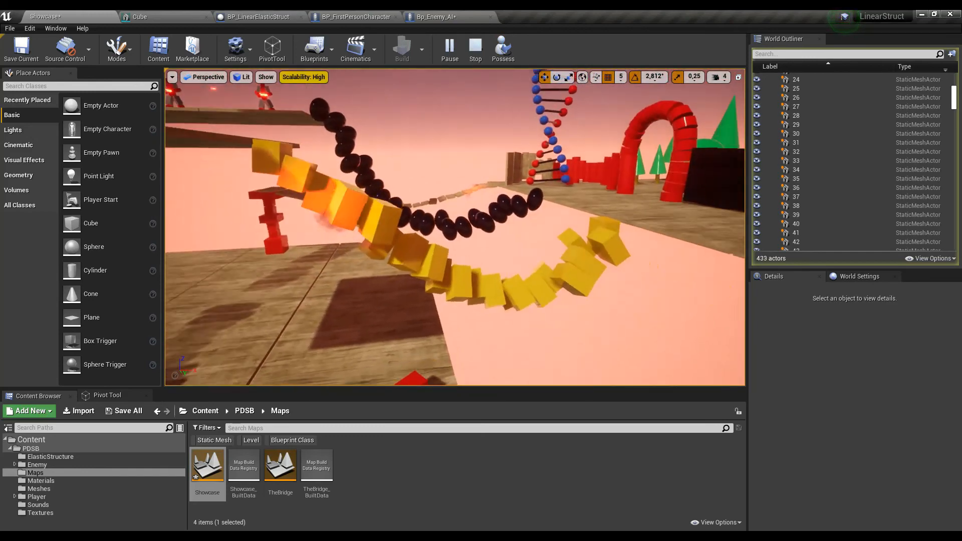
{"action": "left_click", "coordinate": [475, 50]}
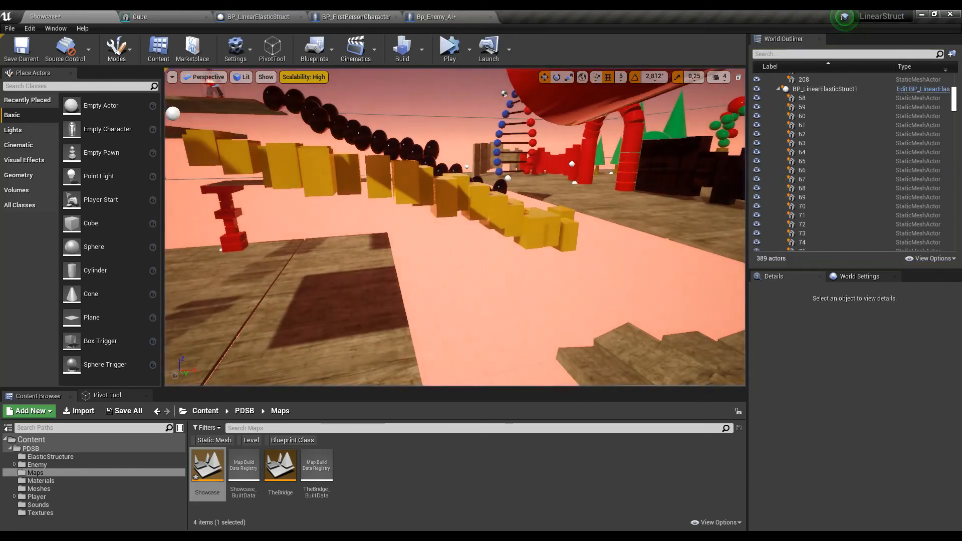
Set the mass of yellow cubes 73 to 76 to 500 kg and simulate the level to test the structure.
{"action": "left_click", "coordinate": [284, 163]}
{"action": "right_click_drag", "start_coordinate": [284, 163], "coordinate": [231, 200]}
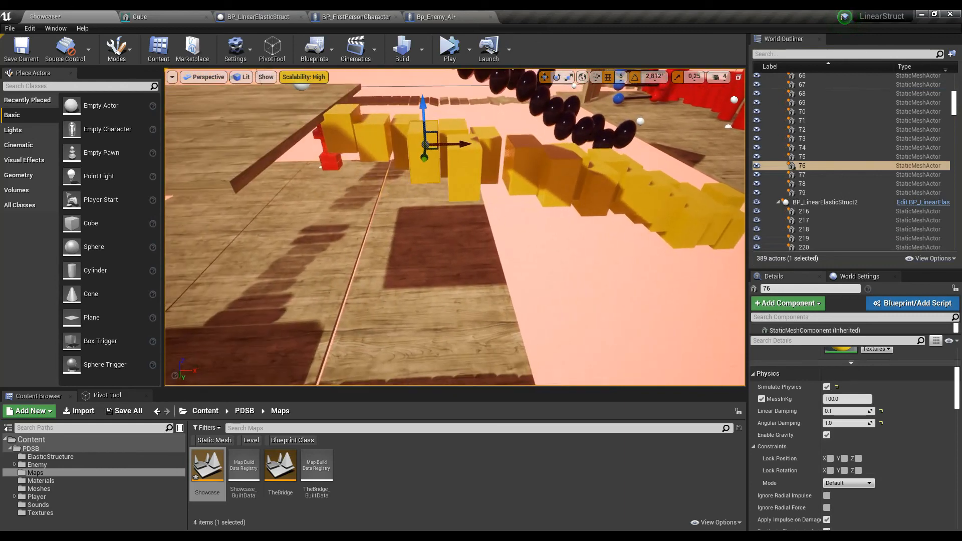
{"action": "left_click", "coordinate": [465, 176], "text": "ctrl"}
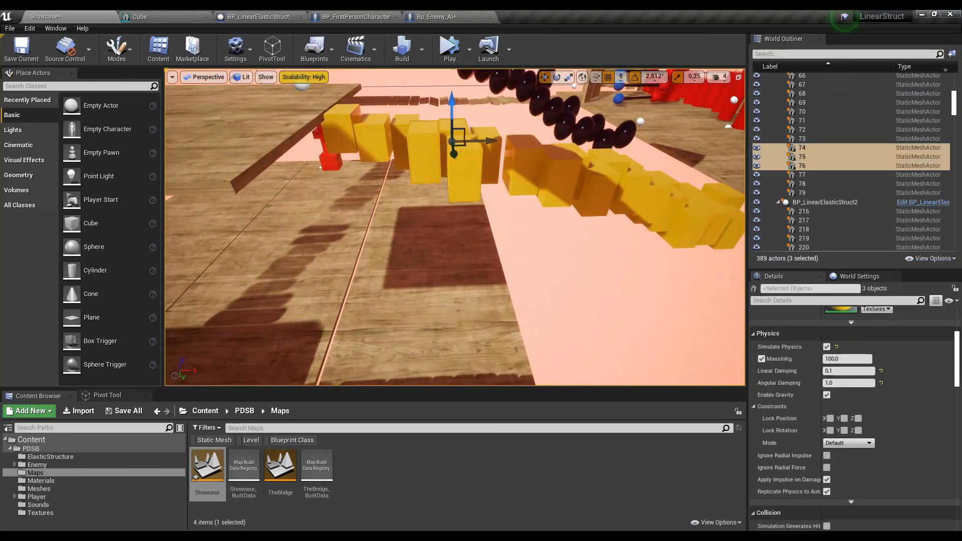
{"action": "left_click", "coordinate": [825, 358]}
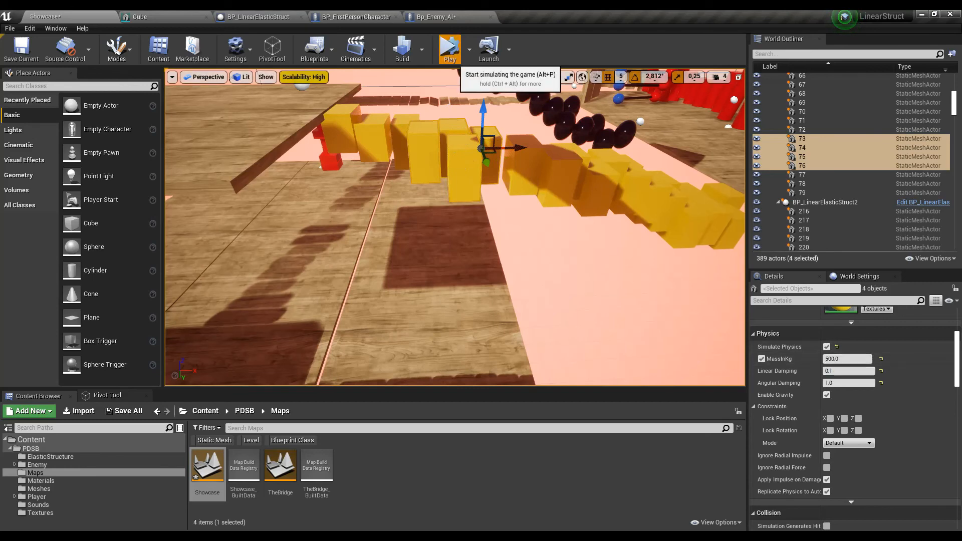
{"action": "left_click", "coordinate": [449, 48]}
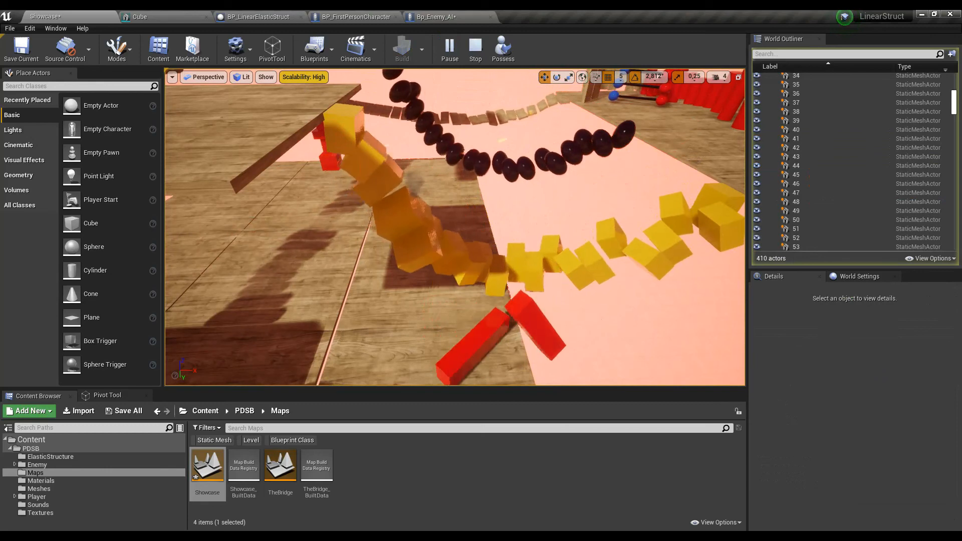
{"action": "mouse_move", "coordinate": [455, 227]}
{"action": "right_mouse_down"}
{"action": "mouse_move", "coordinate": [506, 260]}
{"action": "mouse_move", "coordinate": [455, 181]}
{"action": "mouse_move", "coordinate": [454, 236]}
{"action": "right_mouse_up"}
{"action": "key", "text": "Escape"}
{"action": "scroll", "coordinate": [455, 227], "scroll_direction": "down", "scroll_amount": 1}
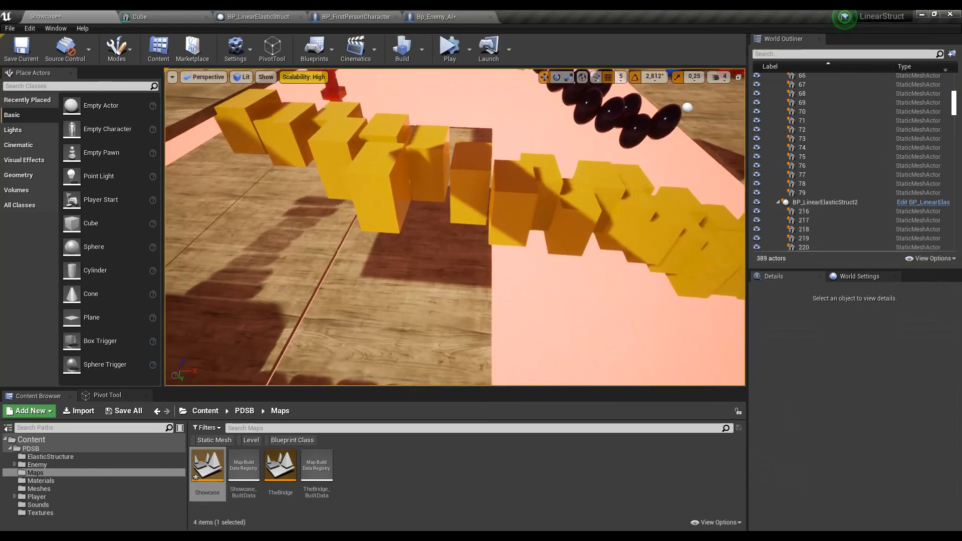
Set the mass of yellow cubes 62 to 72 to 10 kg.
{"action": "left_click", "coordinate": [471, 185]}
{"action": "left_click", "coordinate": [822, 193], "text": "shift"}
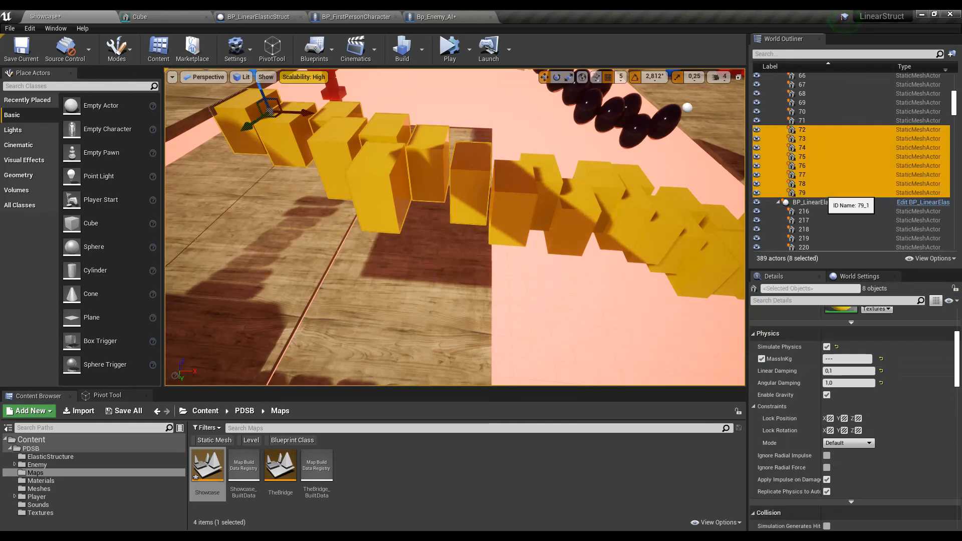
{"action": "left_click", "coordinate": [801, 129]}
{"action": "scroll", "coordinate": [802, 129], "scroll_direction": "up", "scroll_amount": 3}
{"action": "left_click", "coordinate": [804, 104], "text": "shift"}
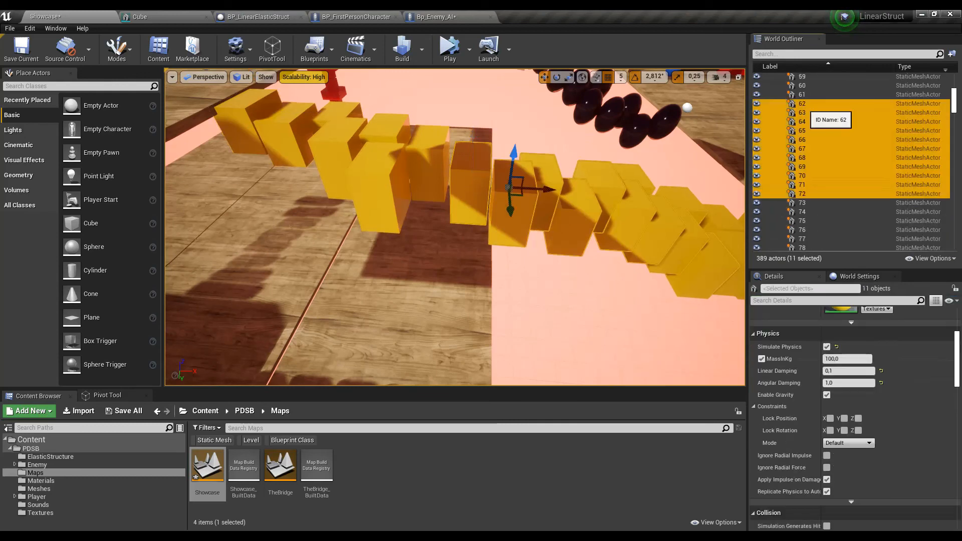
{"action": "left_click", "coordinate": [842, 359]}
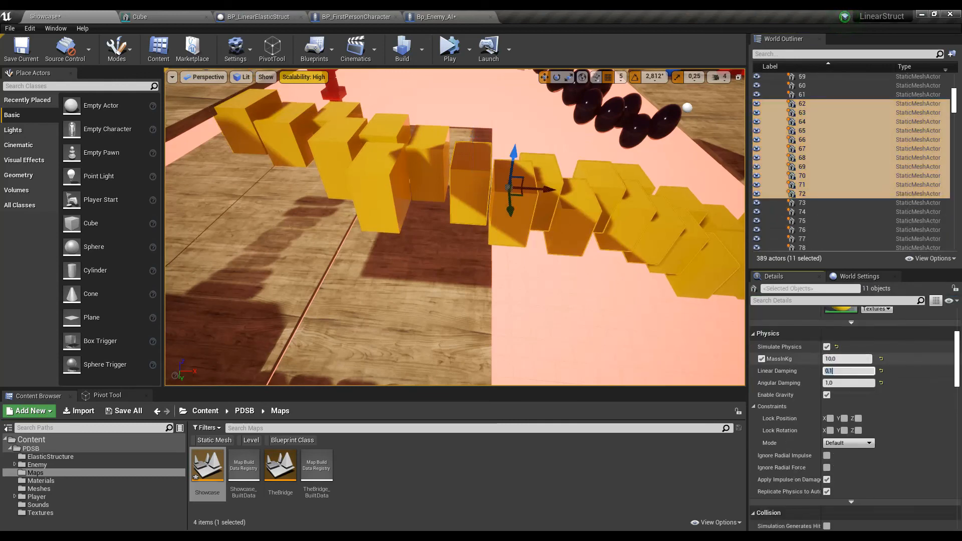
Simulate the level with the new cube masses, take control of the player character and end the play session.
{"action": "left_click", "coordinate": [449, 47]}
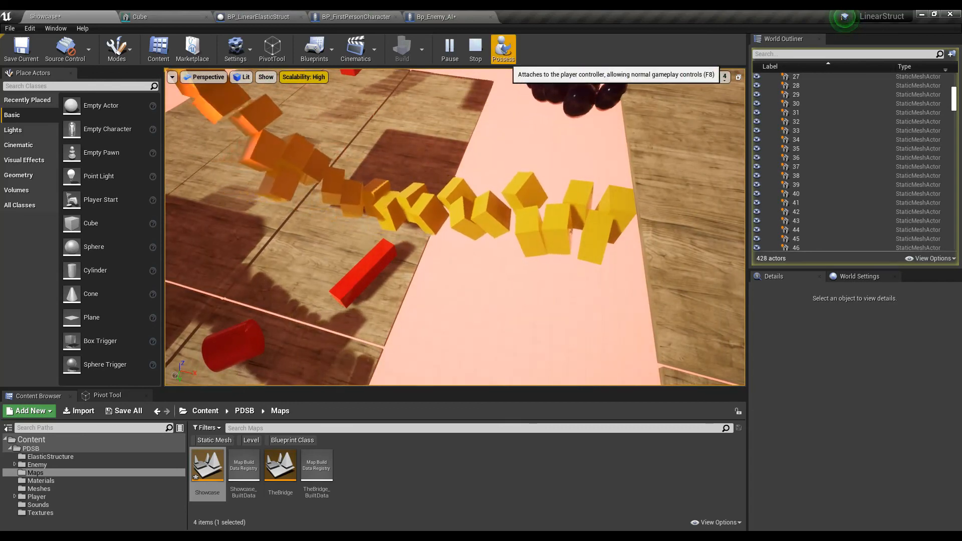
{"action": "left_click", "coordinate": [502, 50]}
{"action": "left_click", "coordinate": [476, 200]}
{"action": "key", "text": "Escape"}
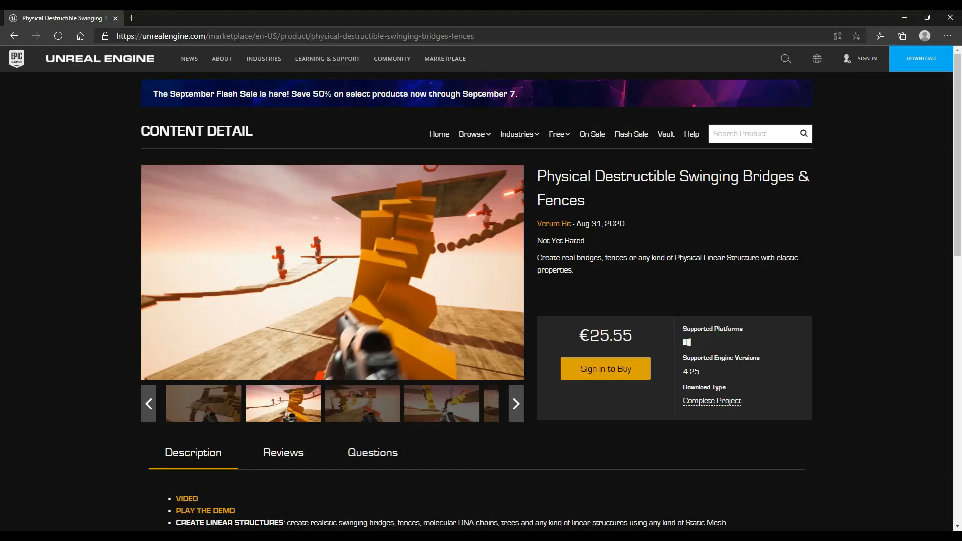
Switch to the browser and look through the Physical Destructible Swinging Bridges & Fences marketplace page and its description.
{"action": "scroll", "coordinate": [477, 288], "scroll_direction": "down", "scroll_amount": 8}
{"action": "scroll", "coordinate": [476, 288], "scroll_direction": "up", "scroll_amount": 8}
{"action": "scroll", "coordinate": [476, 288], "scroll_direction": "down", "scroll_amount": 1}
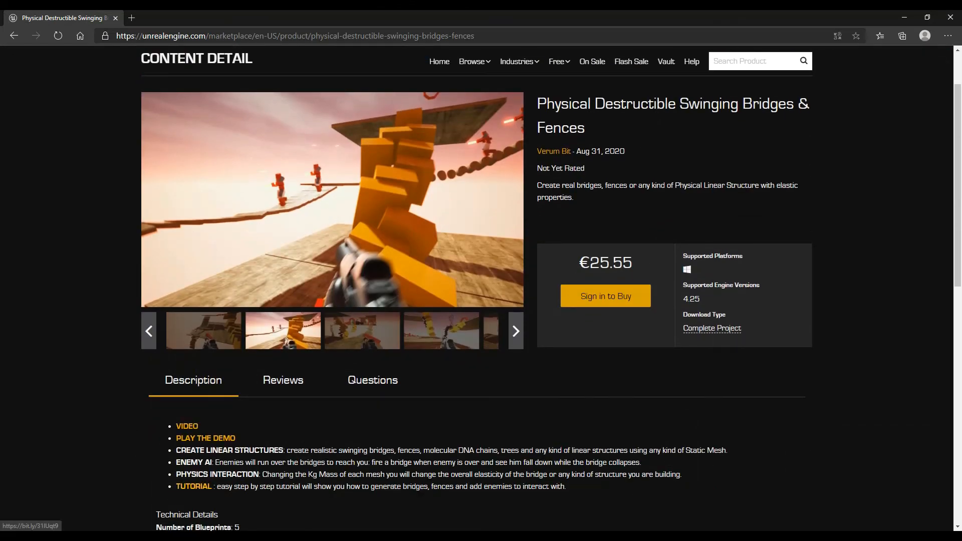